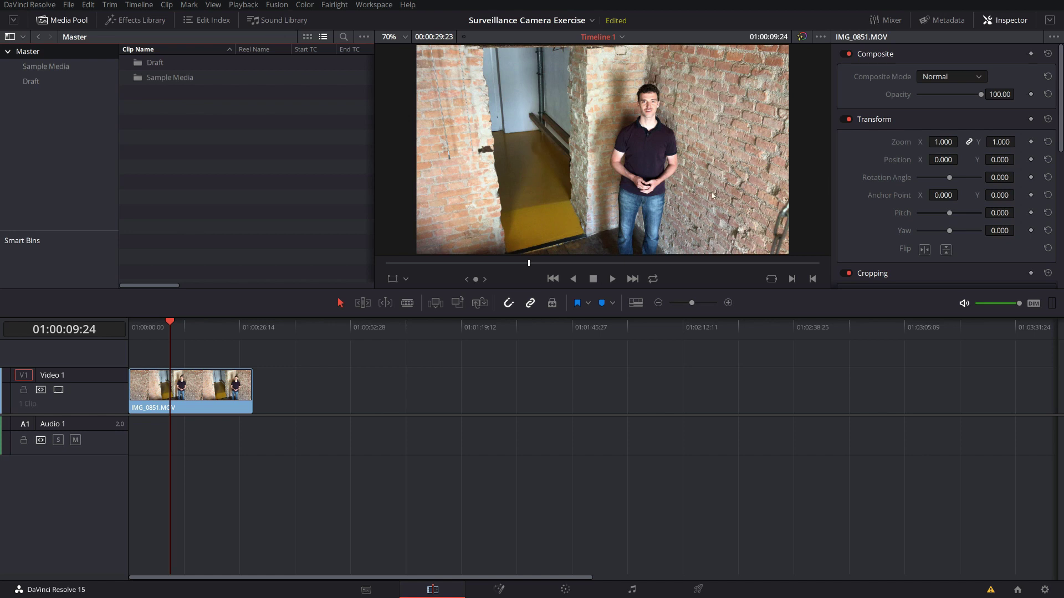
# Step: Create a new Fusion composition clip named Camera Overlay in the Master bin and open it for editing
pyautogui.rightClick(171, 98)
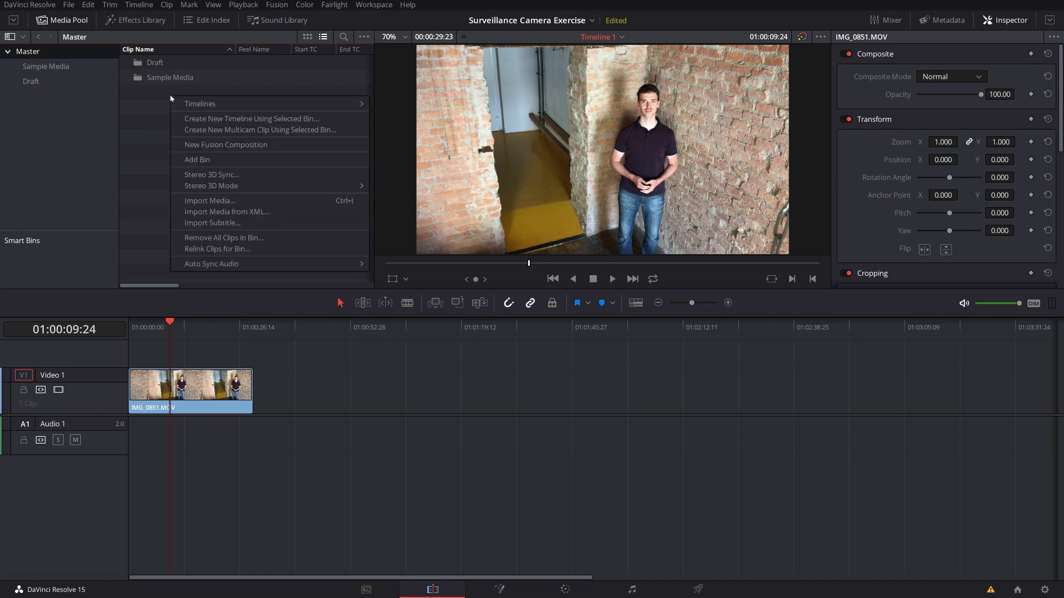
pyautogui.click(189, 144)
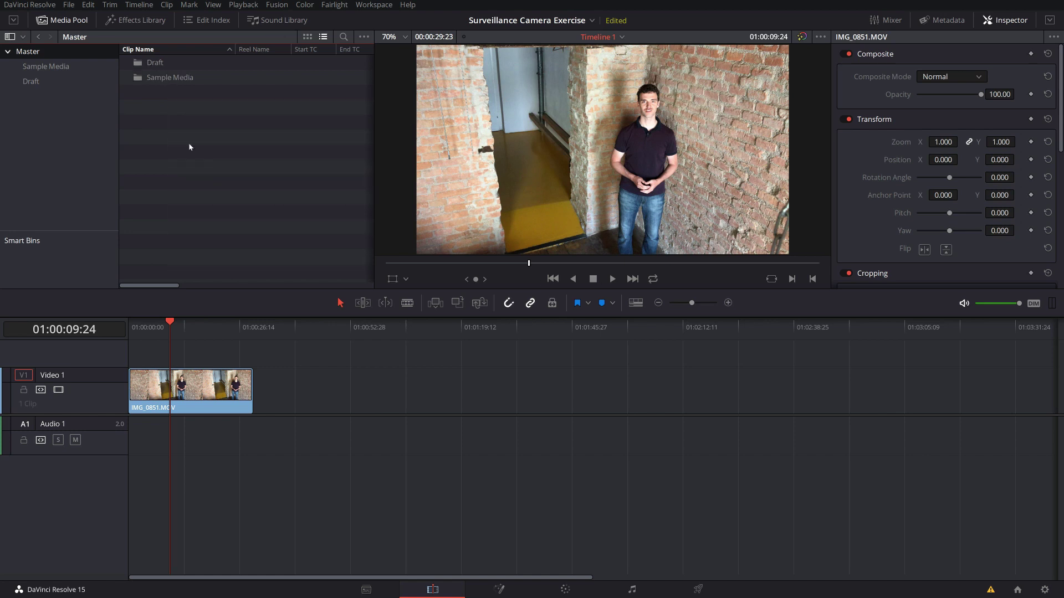
pyautogui.write('Camera Overlay')
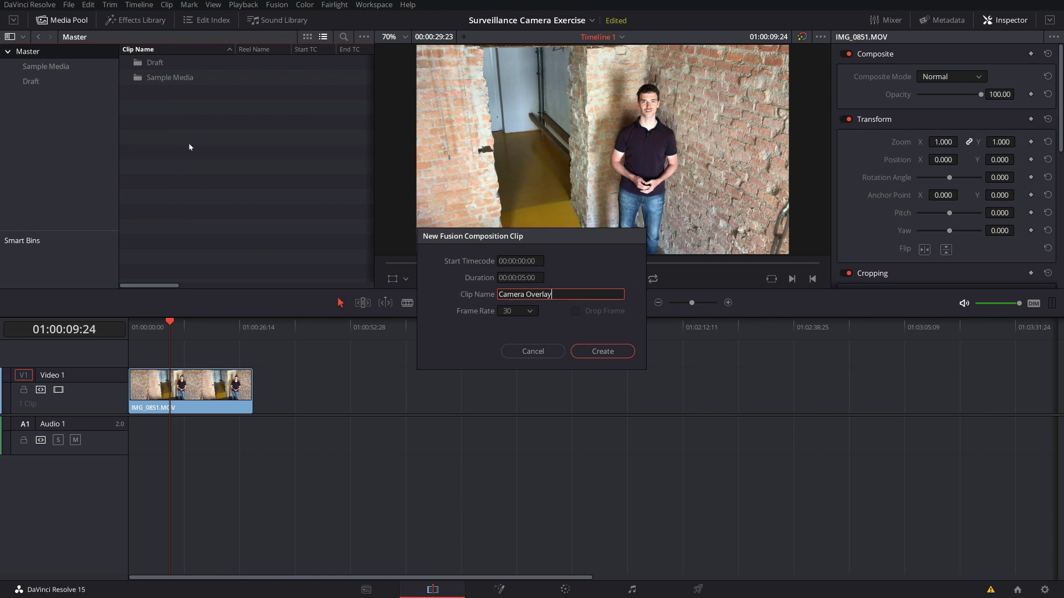
pyautogui.press('Return')
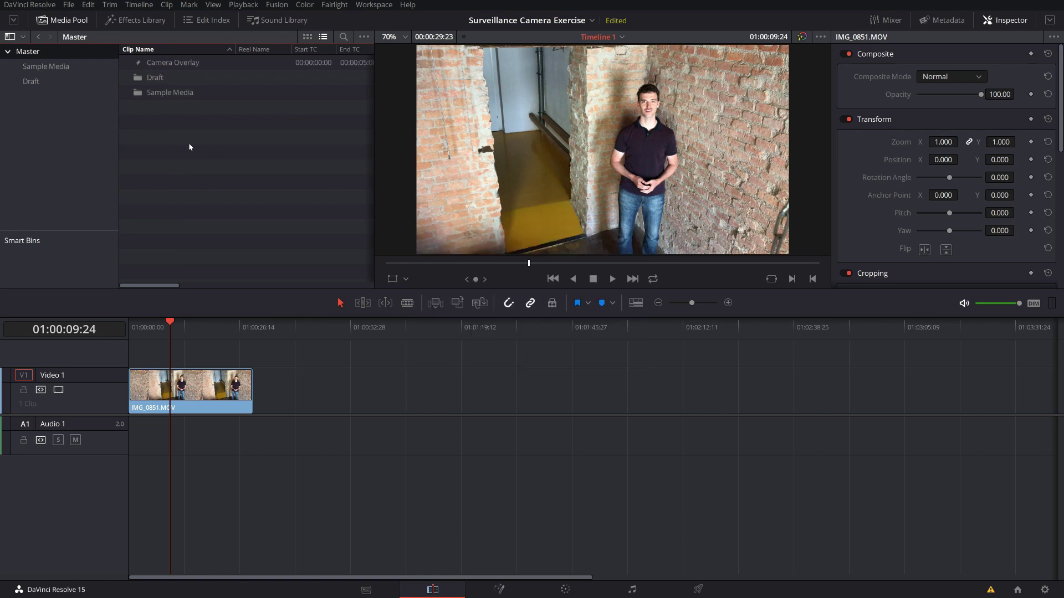
pyautogui.doubleClick(188, 64)
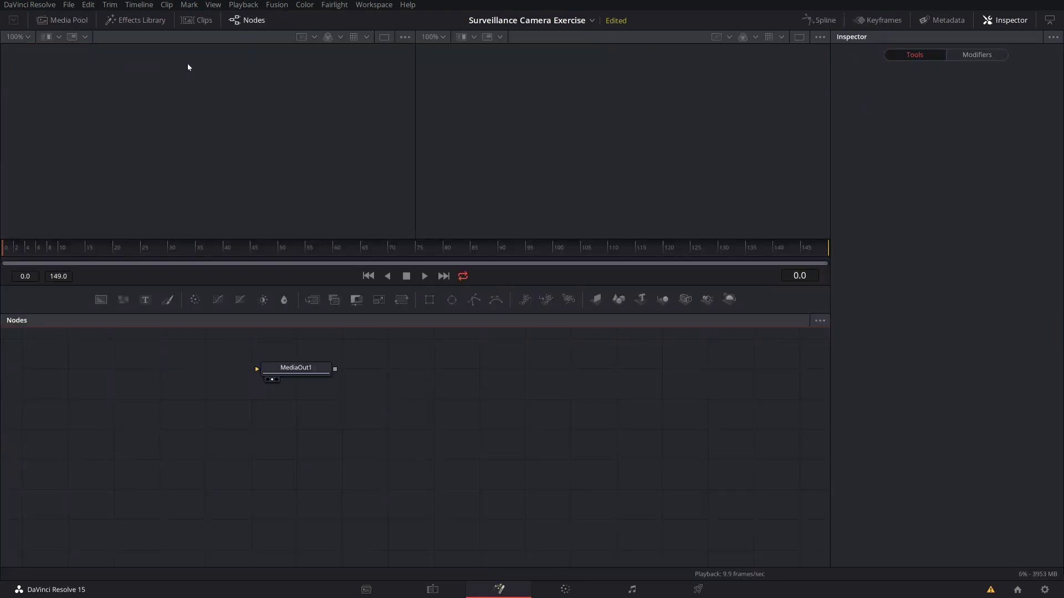
# Step: Space MediaOut1 away from a new solid white Background node, and display the background in the first viewer only
pyautogui.moveTo(636, 410); pyautogui.dragTo(693, 444)
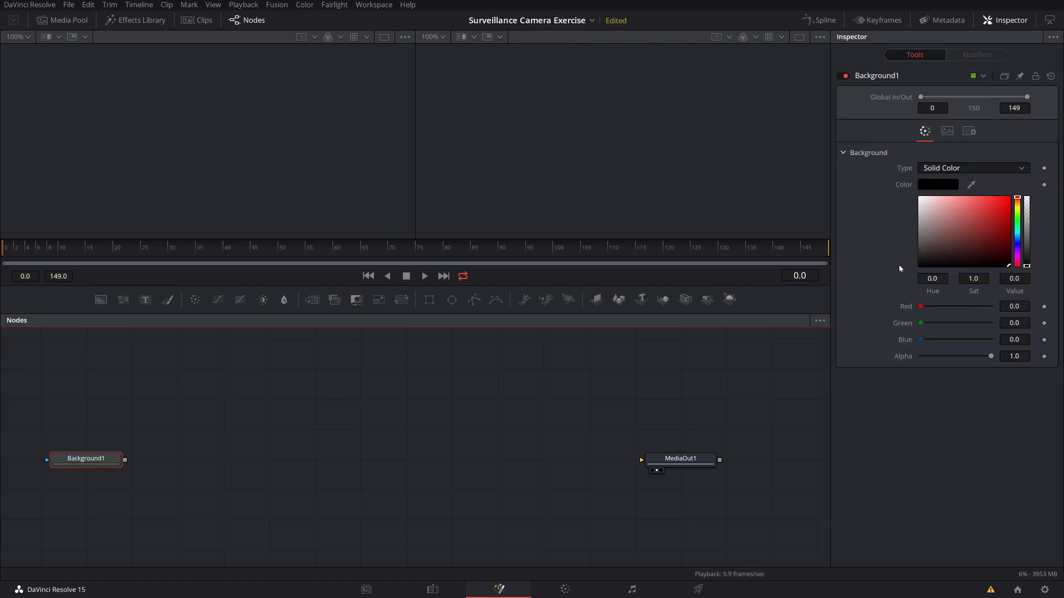
pyautogui.moveTo(948, 229); pyautogui.dragTo(893, 190)
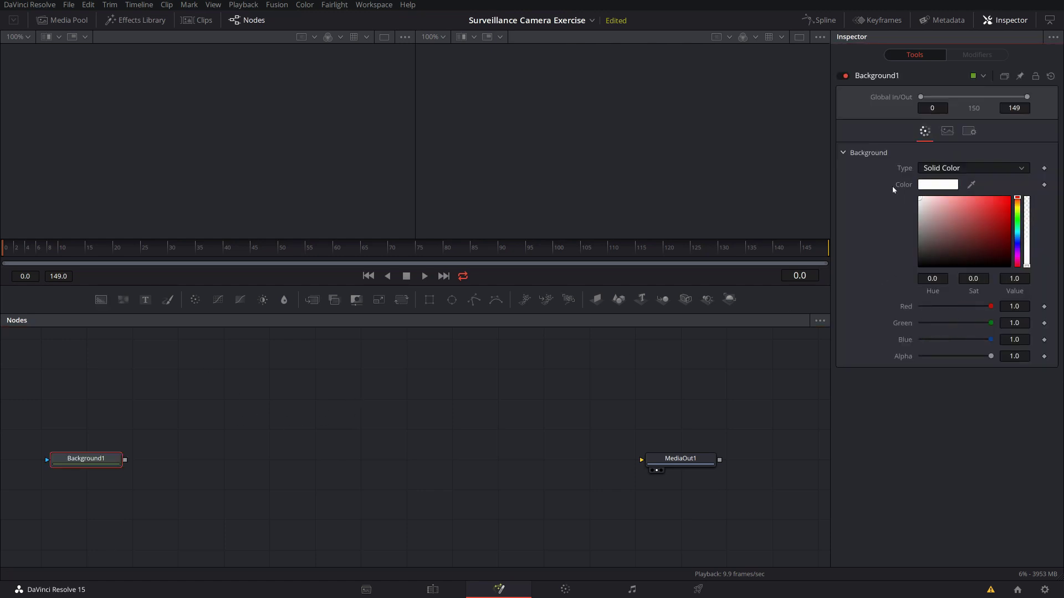
pyautogui.click(83, 463)
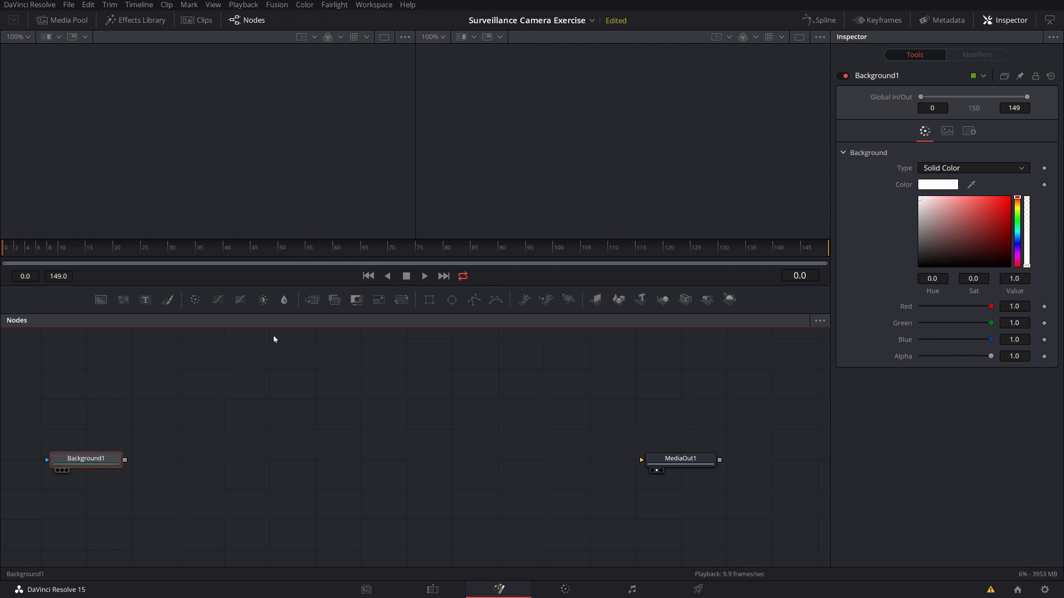
pyautogui.press('2')
pyautogui.press('1')
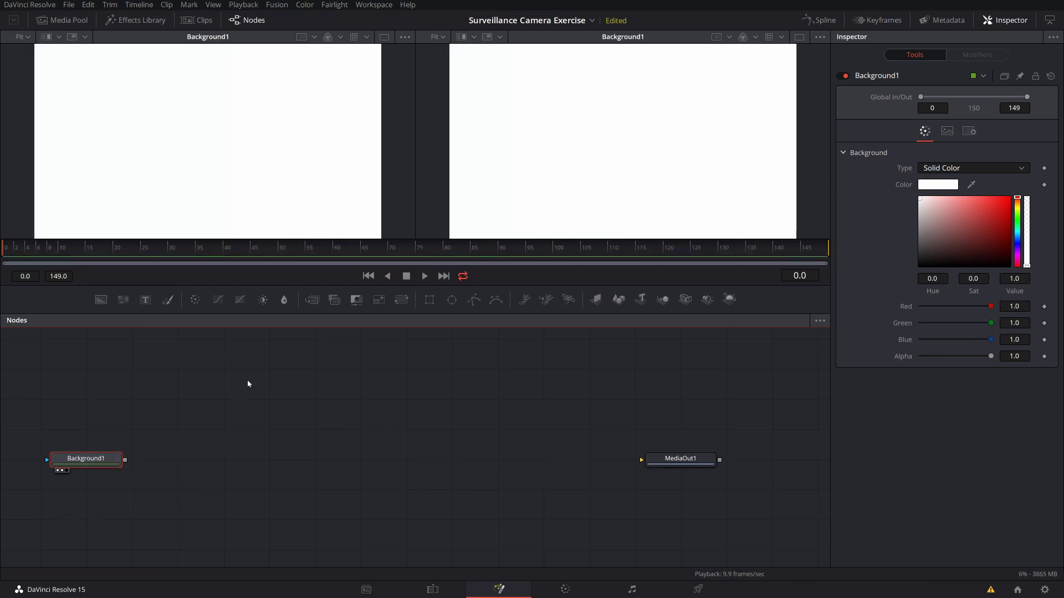
pyautogui.press('2')
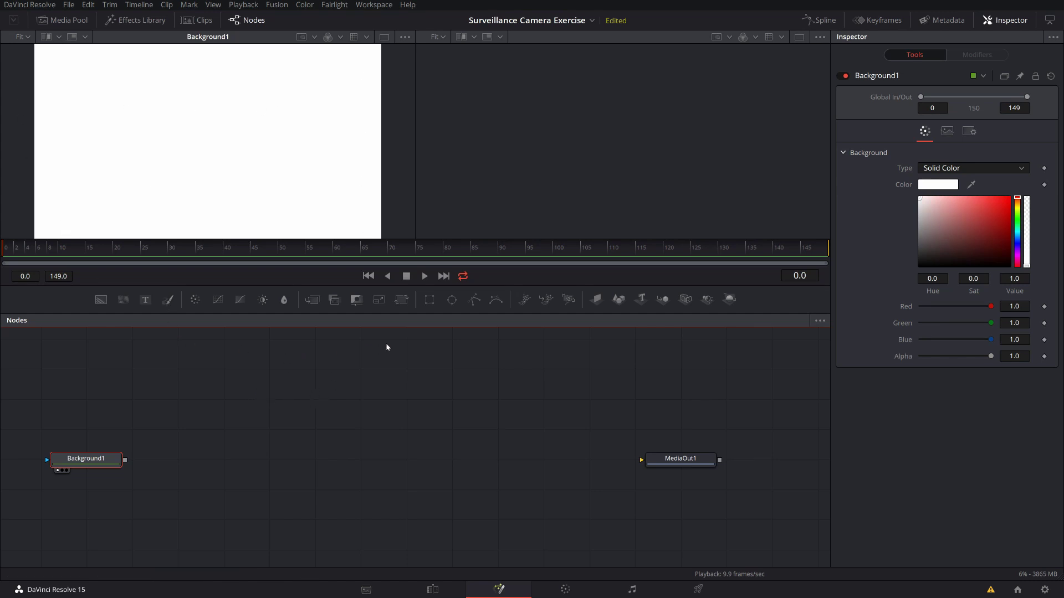
# Step: Try an open three-point polygon mask on the background with a border width of 0.025, and delete that mask
pyautogui.click(474, 299)
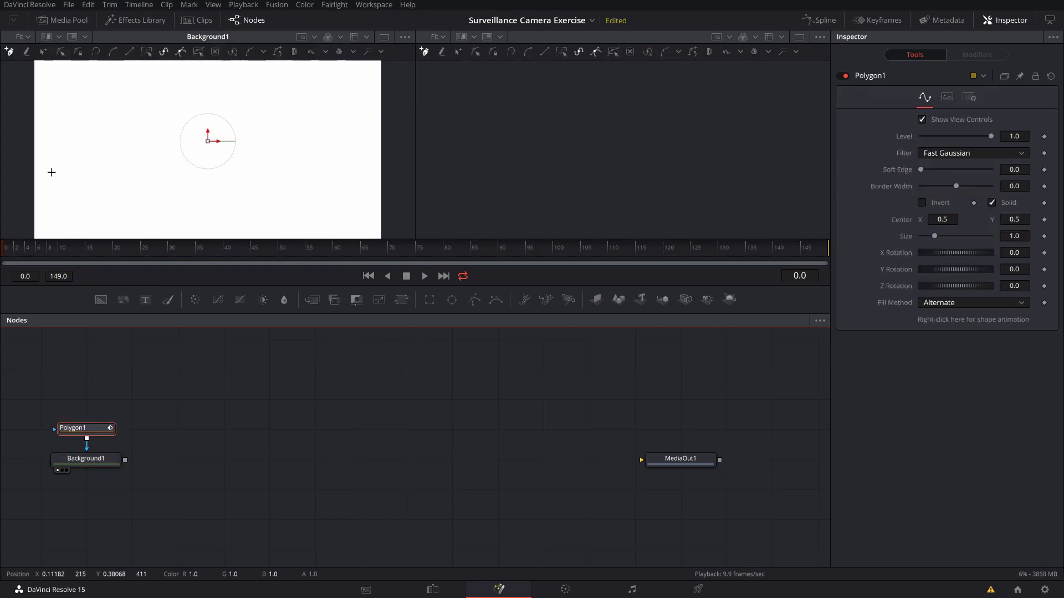
pyautogui.click(254, 165)
pyautogui.moveTo(270, 126); pyautogui.dragTo(278, 107)
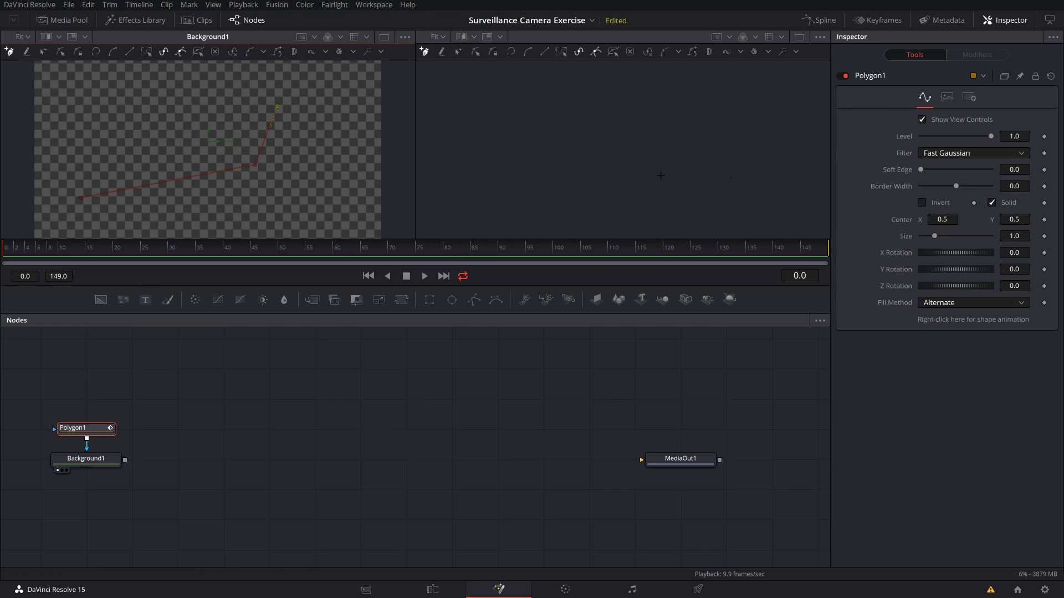
pyautogui.moveTo(957, 186); pyautogui.dragTo(961, 187)
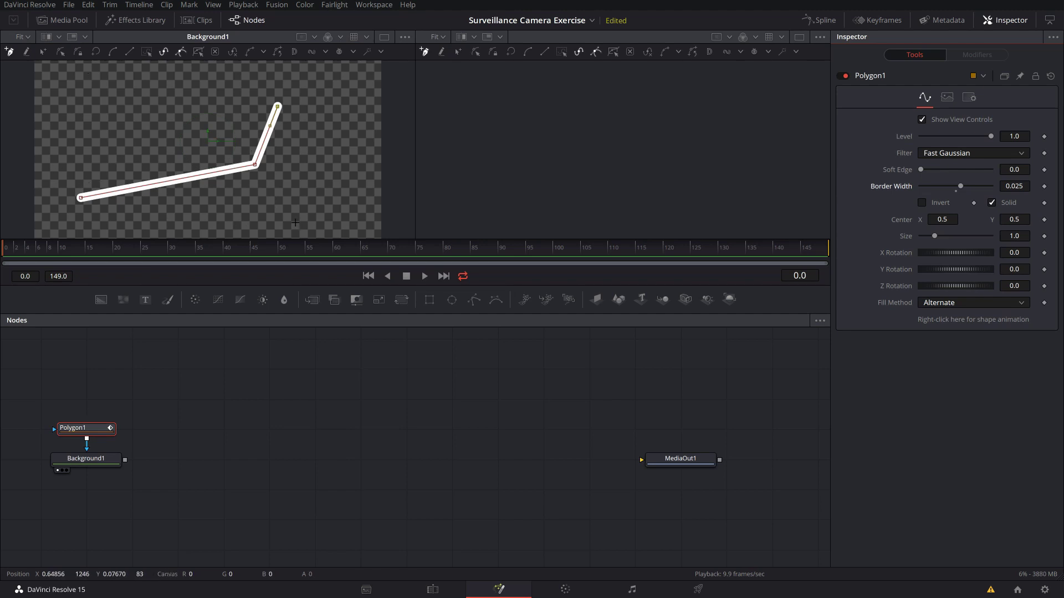
pyautogui.click(129, 435)
pyautogui.press('Delete')
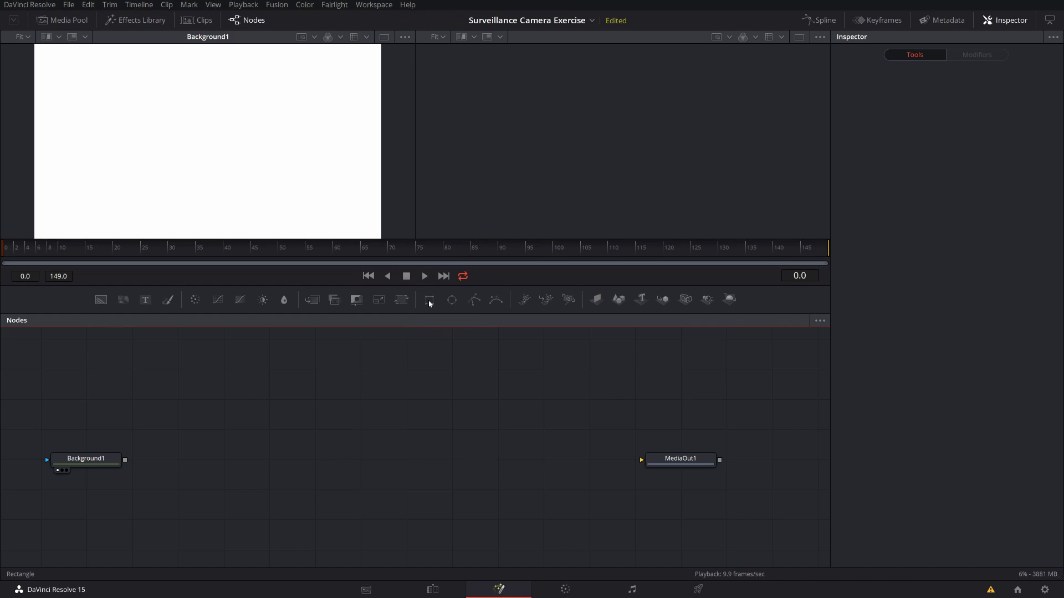
# Step: Mask the background with a Rectangle node and enlarge it to about 0.861 wide and 0.761 high
pyautogui.moveTo(375, 398); pyautogui.dragTo(95, 467)
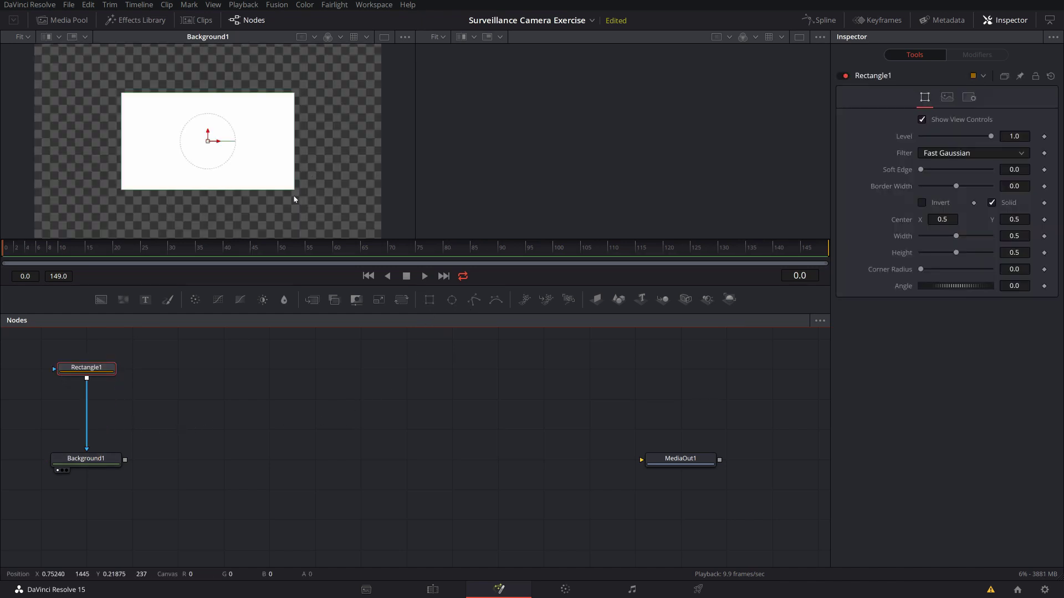
pyautogui.moveTo(296, 190); pyautogui.dragTo(358, 226)
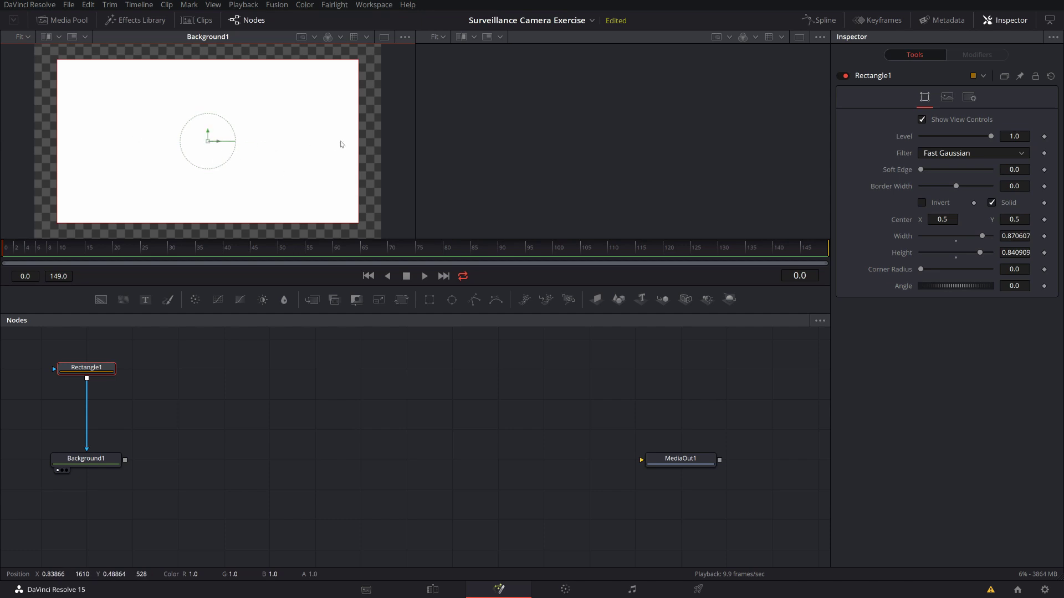
pyautogui.moveTo(355, 142)
pyautogui.mouseDown()
pyautogui.moveTo(347, 146)
pyautogui.moveTo(357, 146)
pyautogui.mouseUp()
pyautogui.scroll(1, 277, 71)
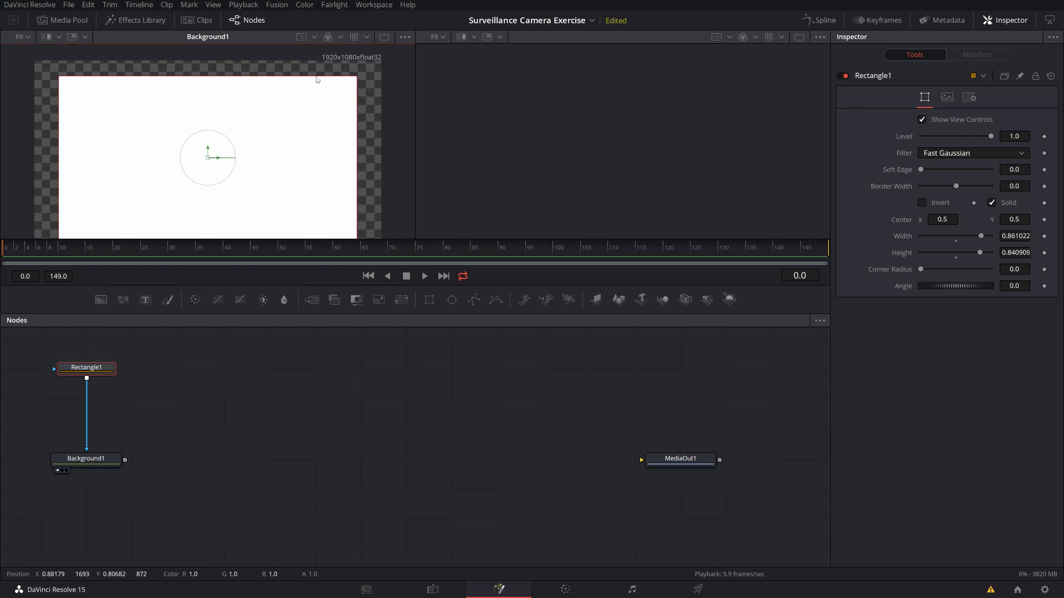
pyautogui.moveTo(277, 79); pyautogui.dragTo(143, 90)
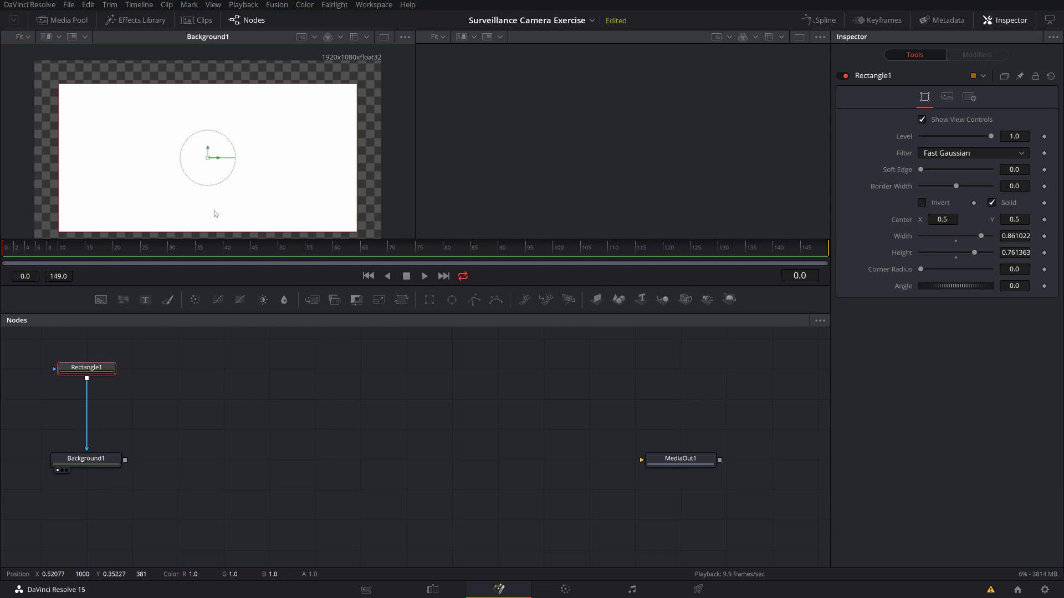
# Step: Paste an instance of Rectangle1 between it and the background, and show the instance in the second viewer
pyautogui.click(102, 368)
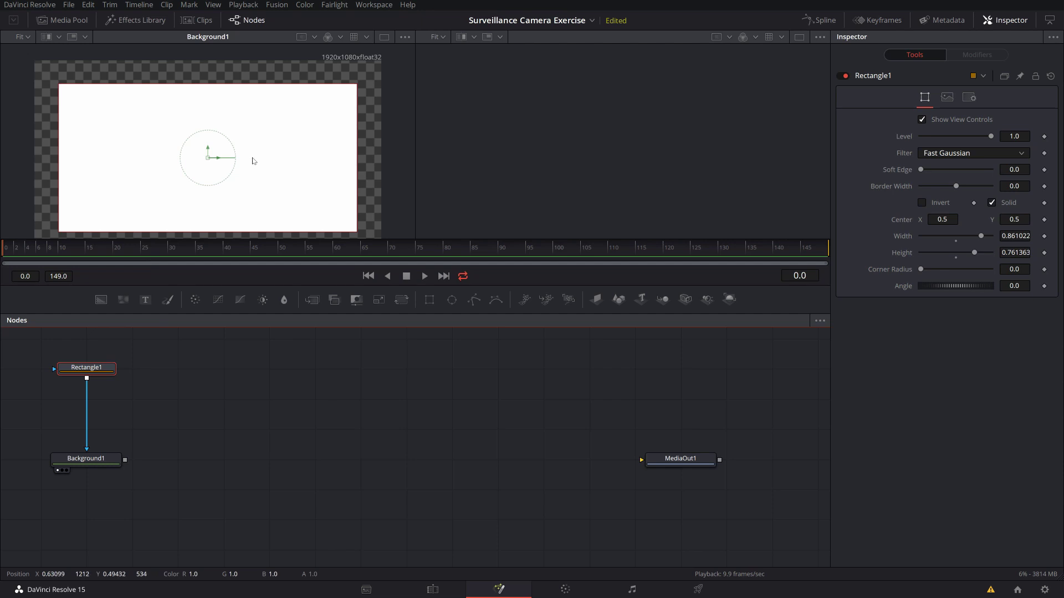
pyautogui.scroll(-1, 235, 136)
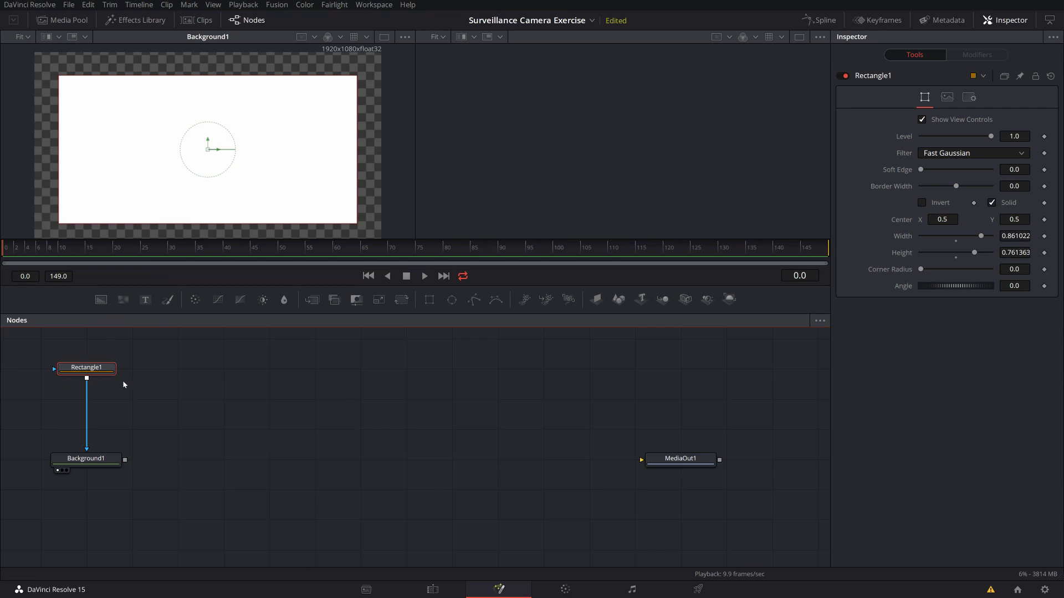
pyautogui.hotkey('ctrl', 'shift', 'v')
pyautogui.moveTo(88, 397); pyautogui.dragTo(132, 399)
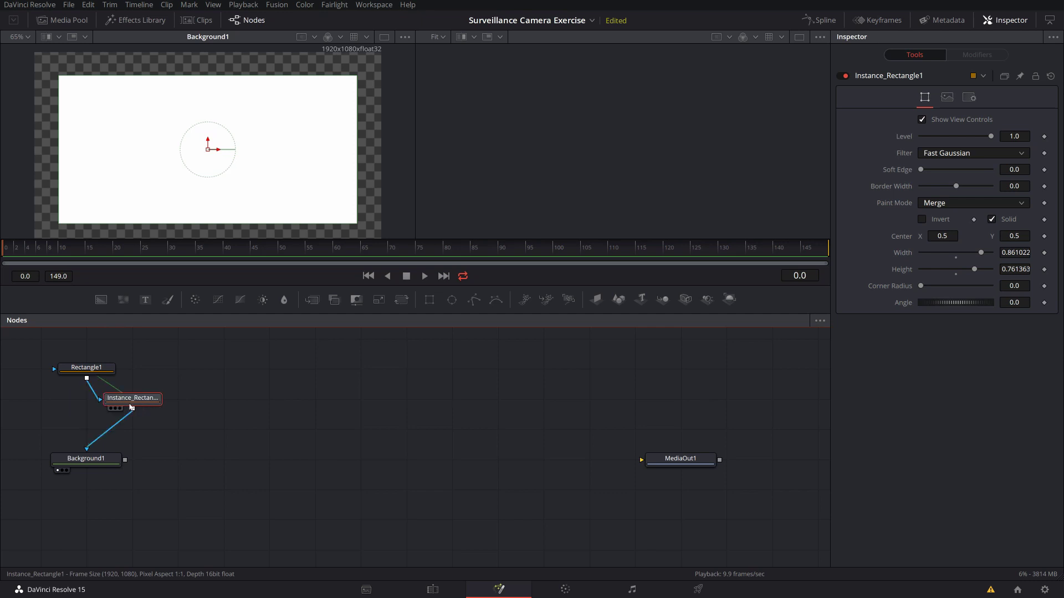
pyautogui.press('2')
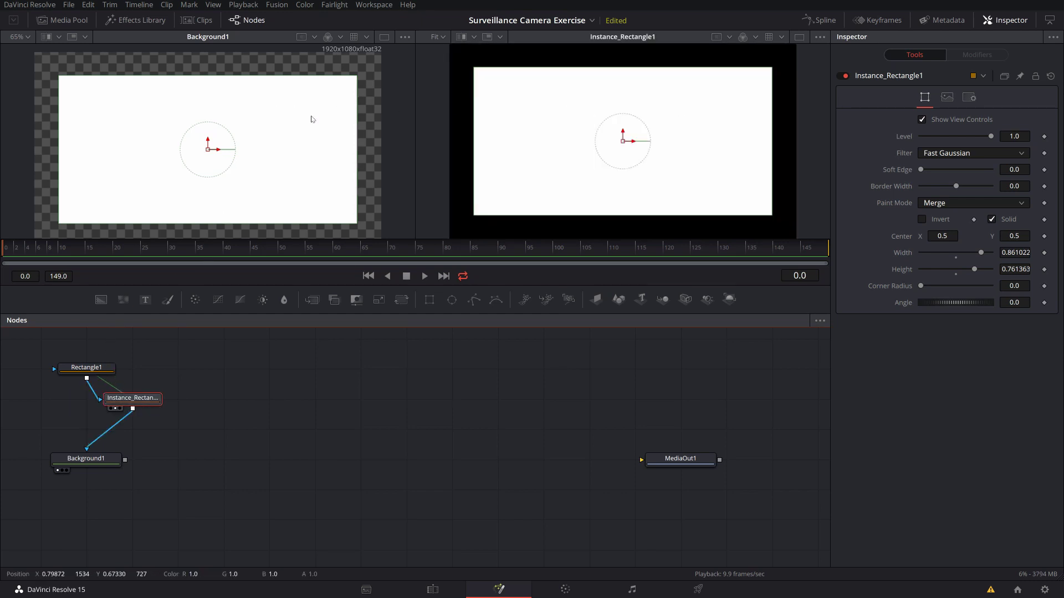
# Step: Turn off the checker underlay in both viewers
pyautogui.click(404, 37)
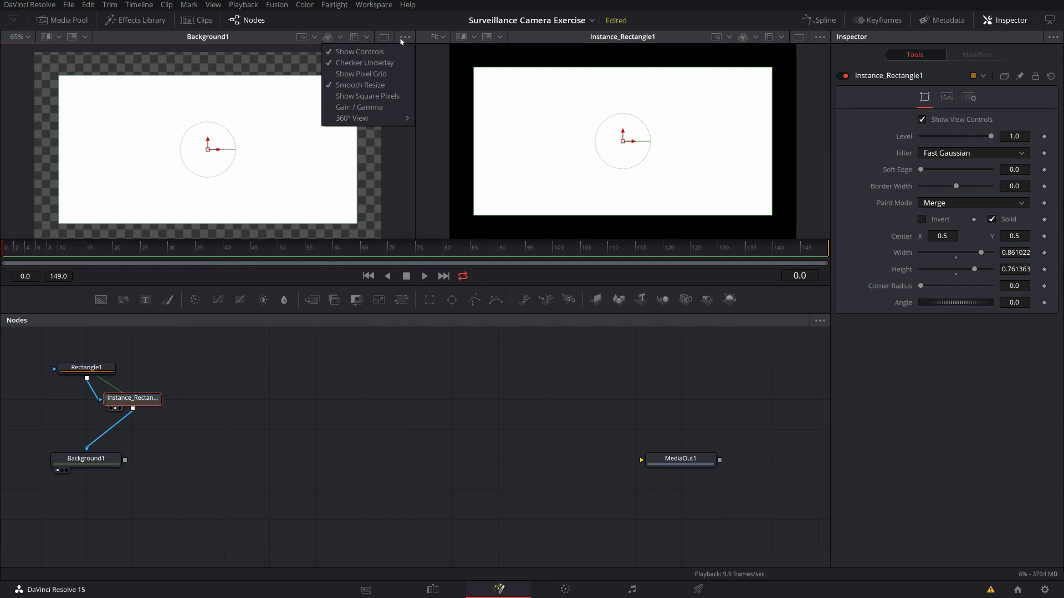
pyautogui.click(365, 62)
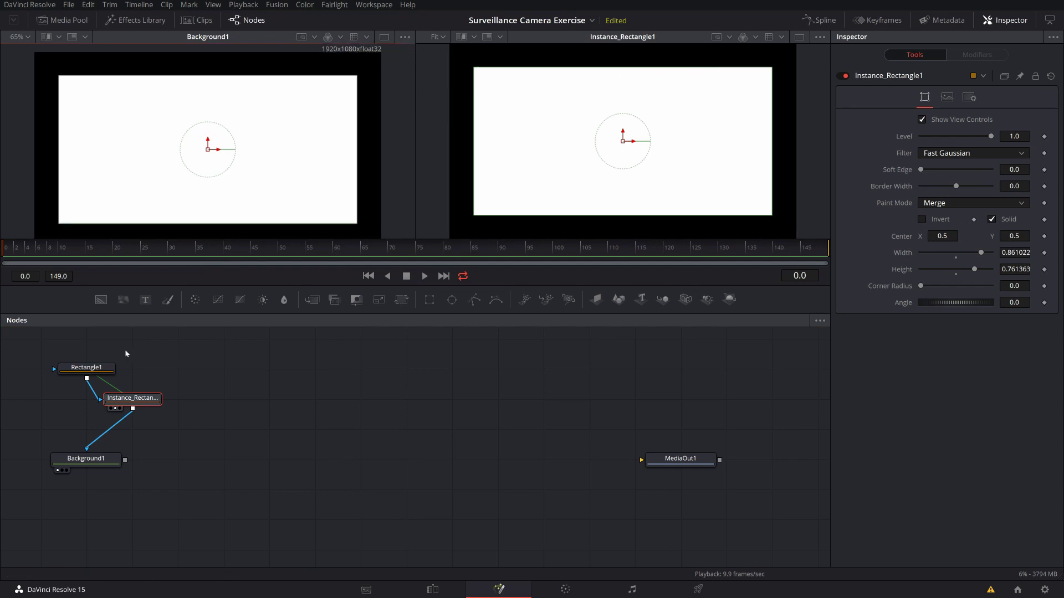
pyautogui.click(819, 37)
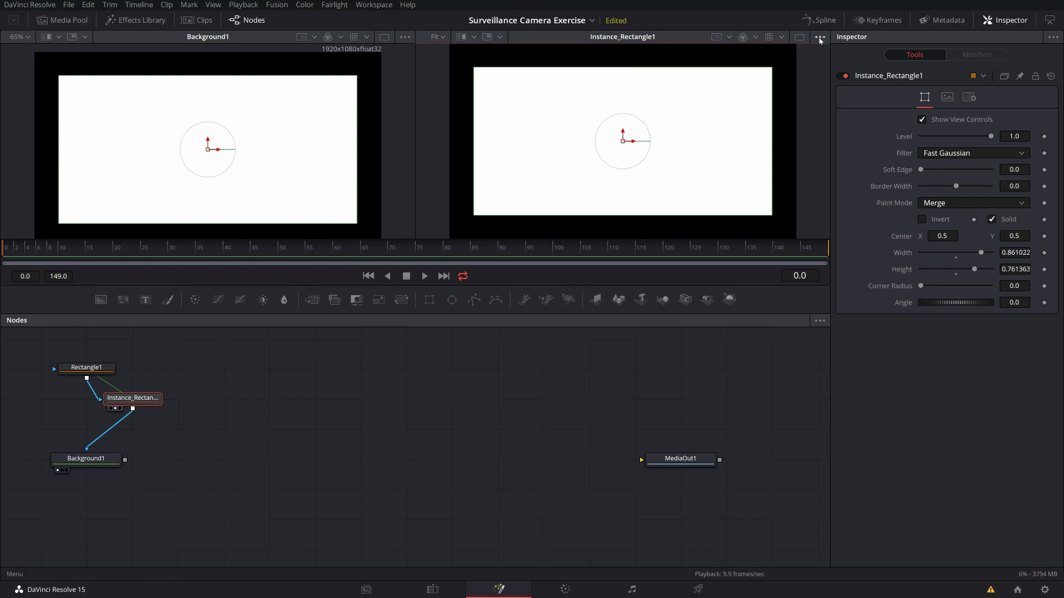
pyautogui.click(793, 70)
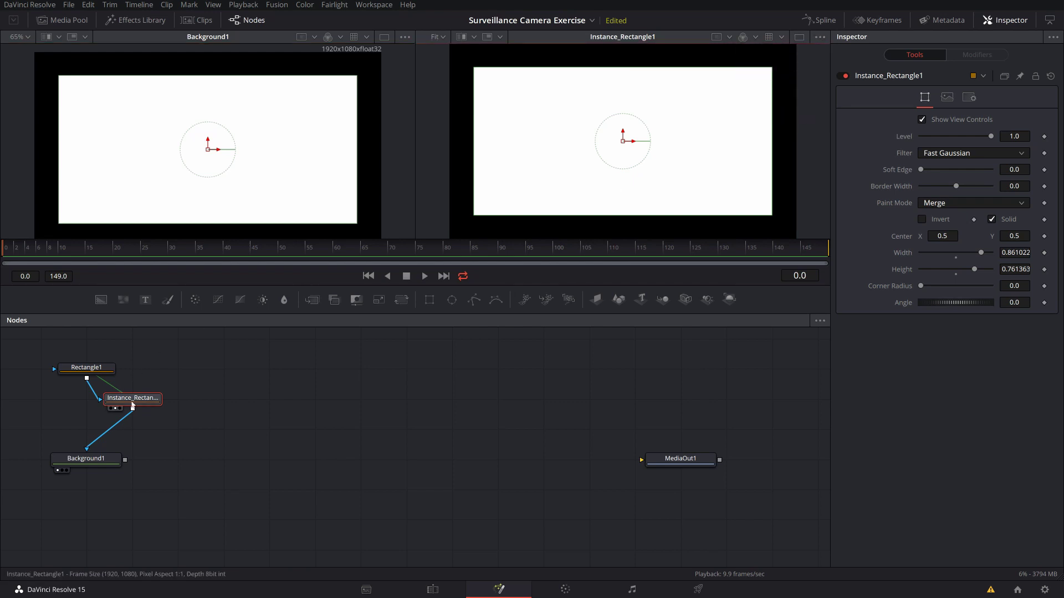
# Step: Line up the instanced rectangle under Rectangle1, set its paint mode to Subtract and deinstance its Border Width
pyautogui.moveTo(133, 398); pyautogui.dragTo(86, 398)
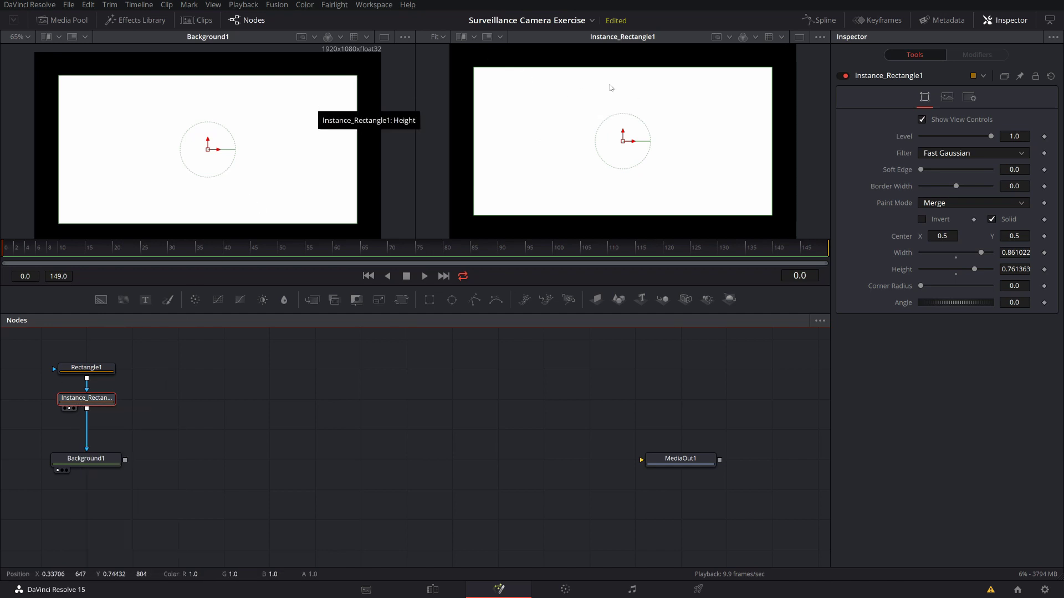
pyautogui.click(946, 202)
pyautogui.click(940, 239)
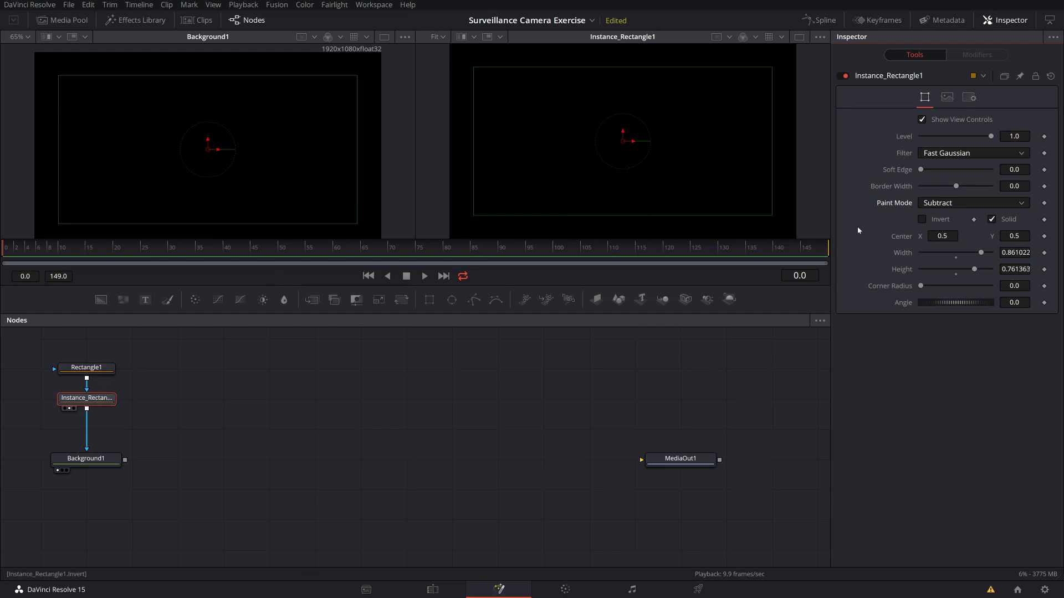
pyautogui.rightClick(892, 187)
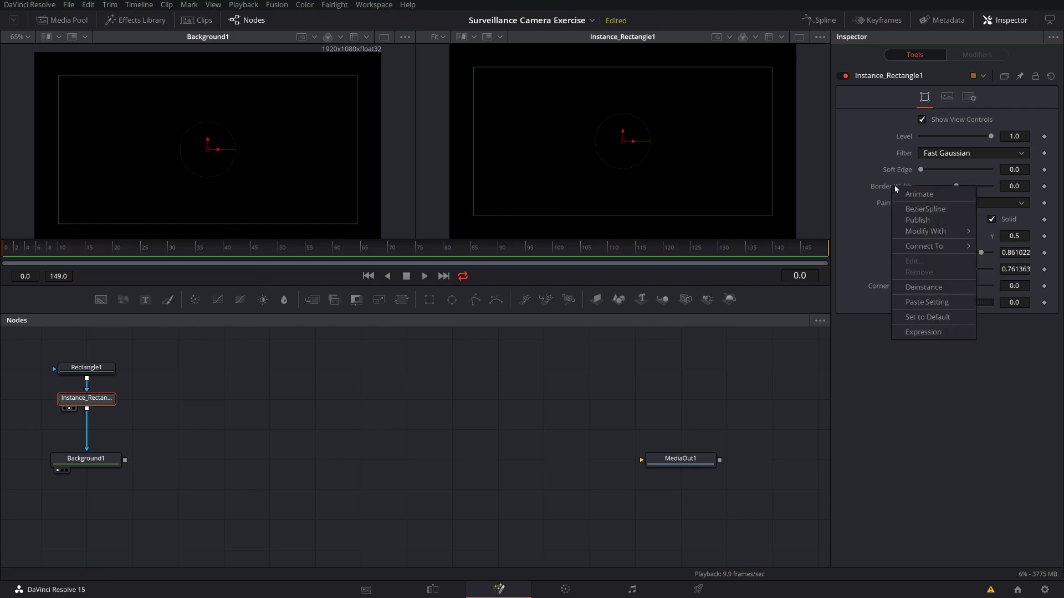
pyautogui.click(932, 293)
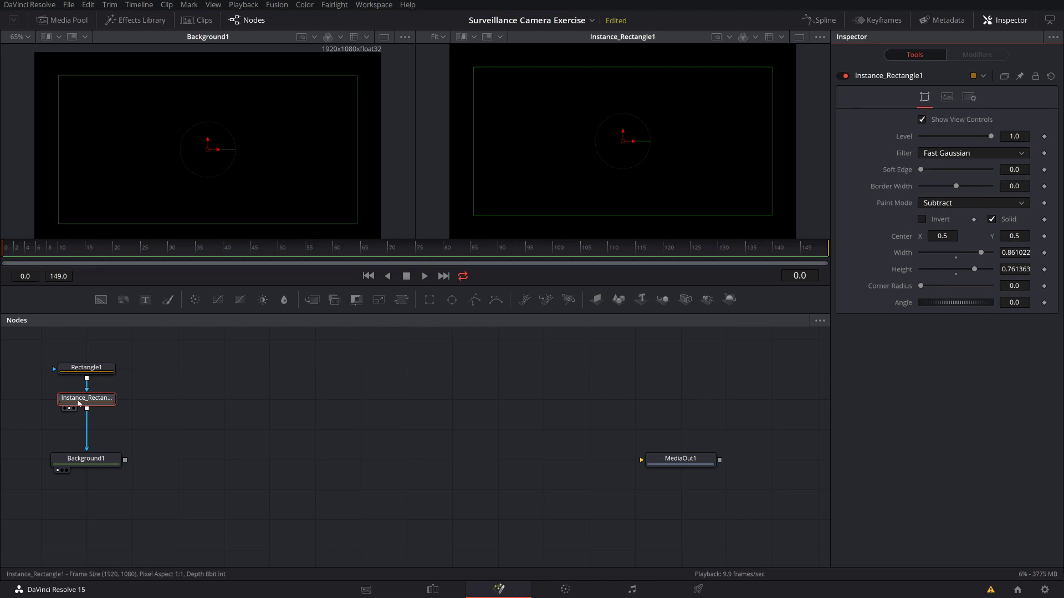
# Step: Reduce the linked rectangles' height to about 0.59 and set the instance's border width to -0.022 to form a frame outline
pyautogui.moveTo(87, 398); pyautogui.dragTo(133, 397)
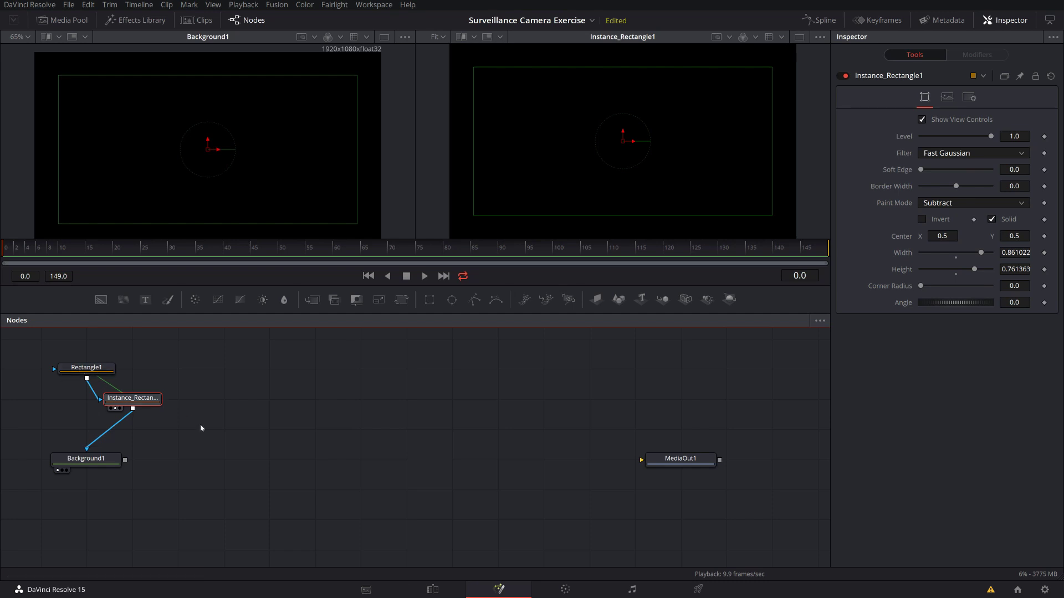
pyautogui.moveTo(703, 216)
pyautogui.mouseDown()
pyautogui.moveTo(706, 188)
pyautogui.moveTo(696, 236)
pyautogui.moveTo(698, 204)
pyautogui.mouseUp()
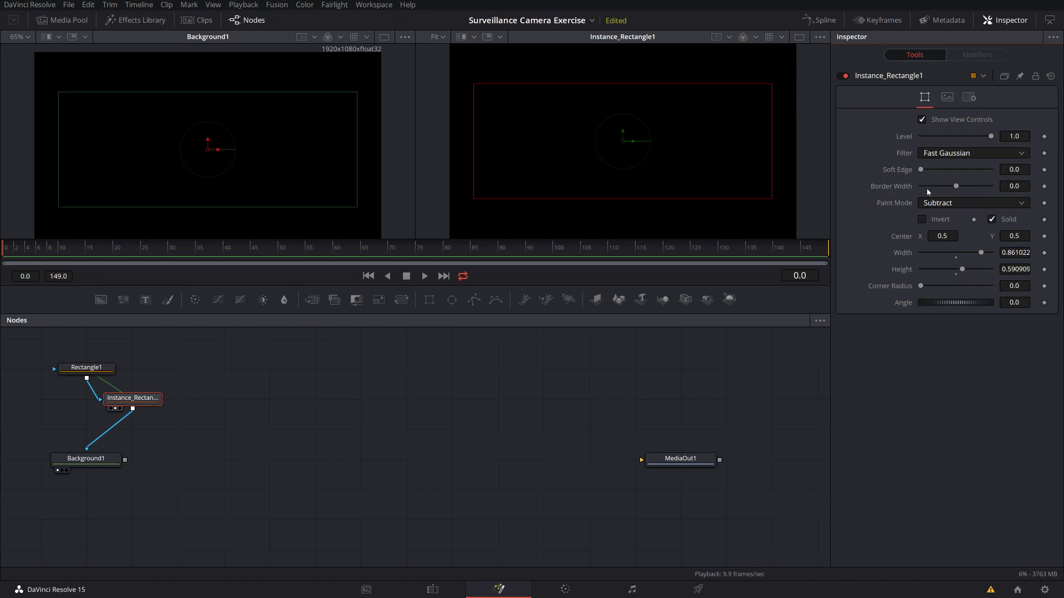
pyautogui.moveTo(956, 186); pyautogui.dragTo(954, 187)
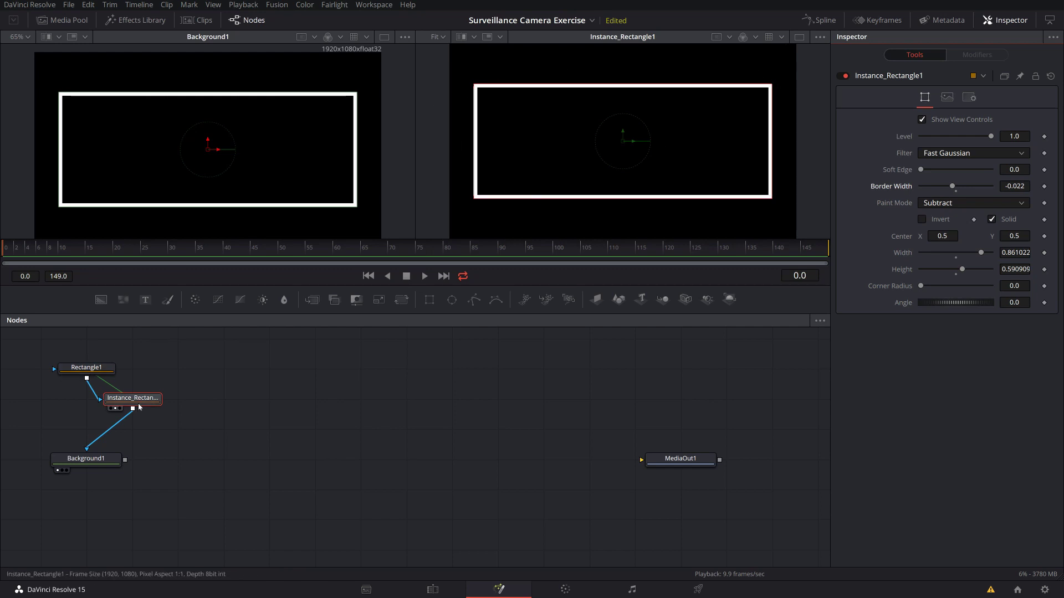
pyautogui.moveTo(137, 402); pyautogui.dragTo(90, 403)
# Step: Paste an instance of the subtracting rectangle between it and the background
pyautogui.click(92, 367)
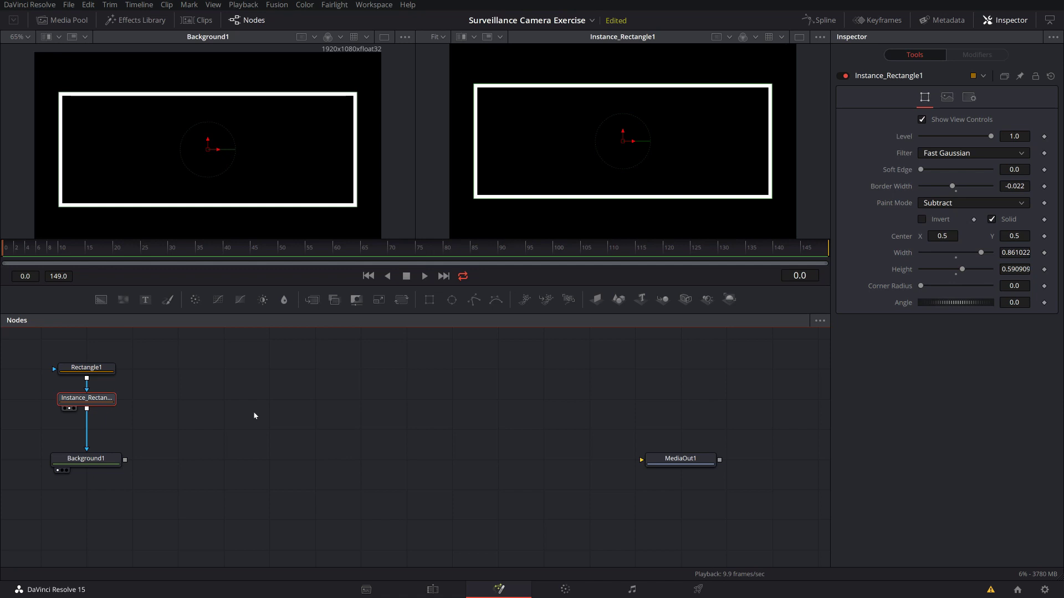
pyautogui.hotkey('ctrl', 'shift', 'v')
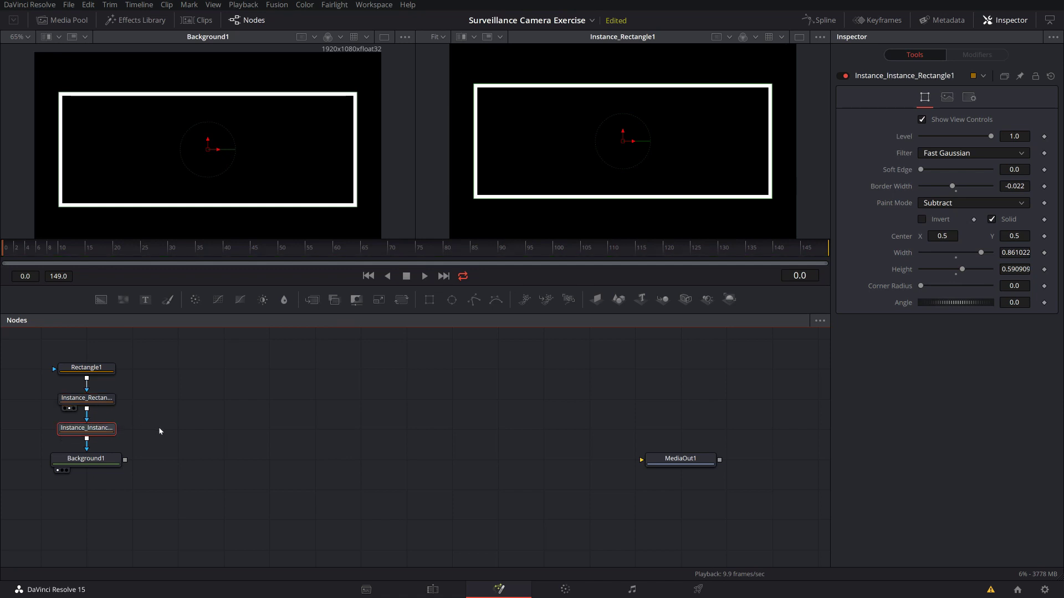
# Step: Deinstance the Width and Height of the second subtracting rectangle instance, directly above Background1
pyautogui.moveTo(111, 430)
pyautogui.mouseDown()
pyautogui.moveTo(164, 431)
pyautogui.moveTo(112, 431)
pyautogui.mouseUp()
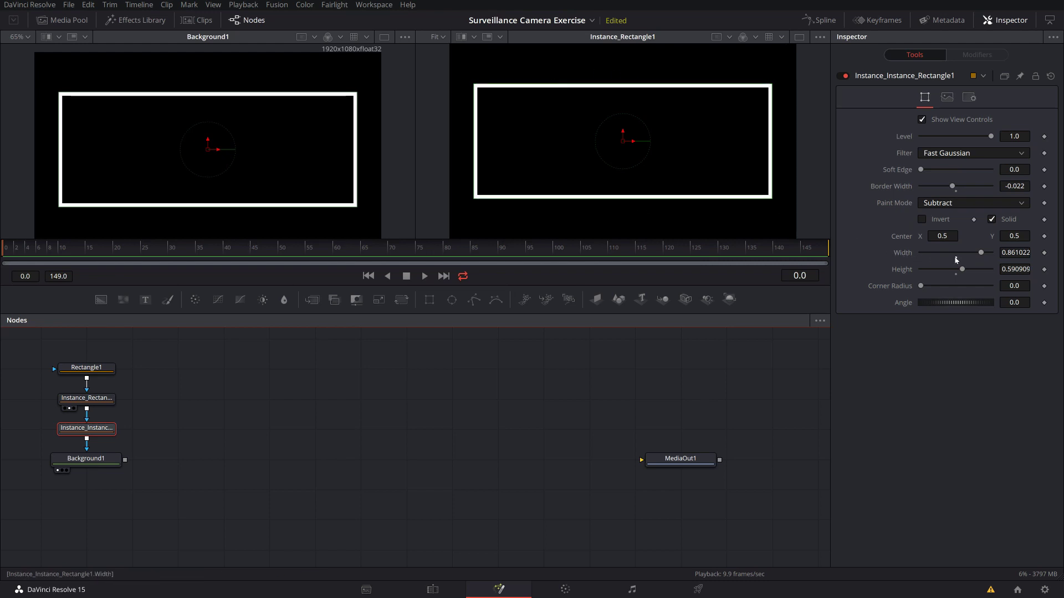
pyautogui.rightClick(904, 255)
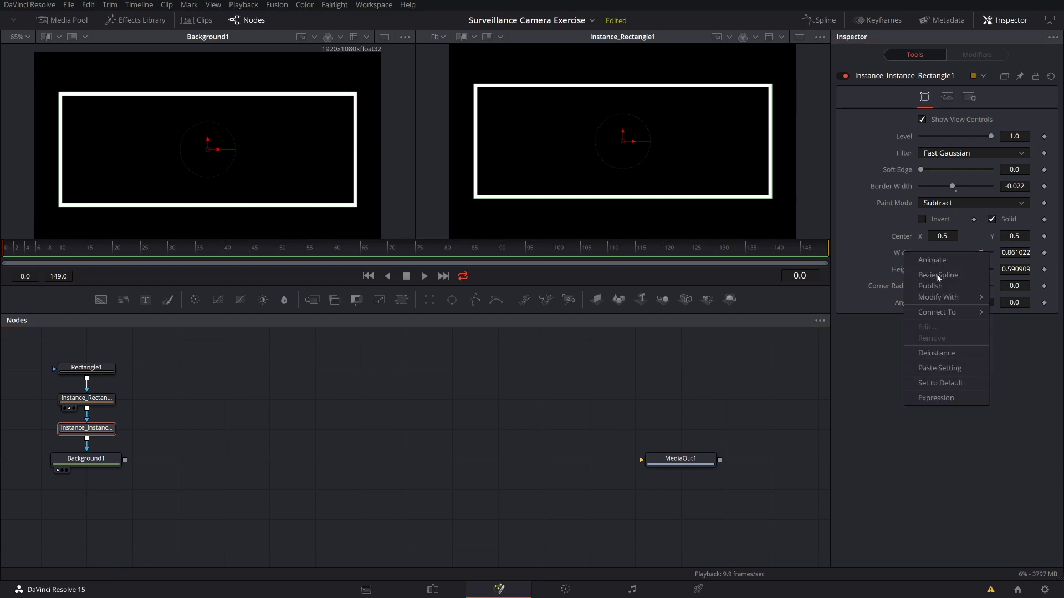
pyautogui.click(936, 353)
pyautogui.rightClick(904, 269)
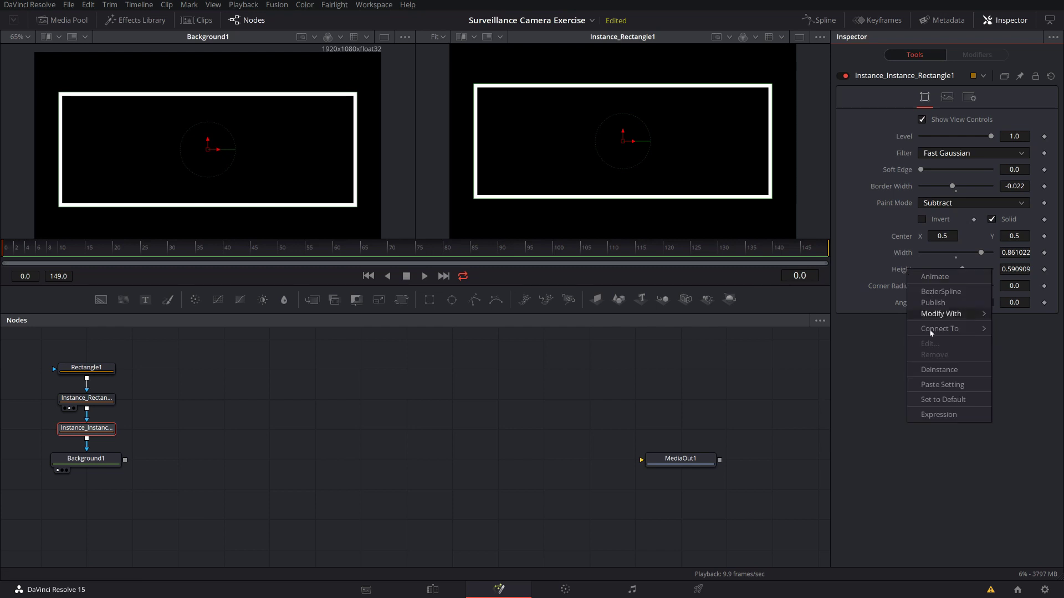
pyautogui.click(942, 369)
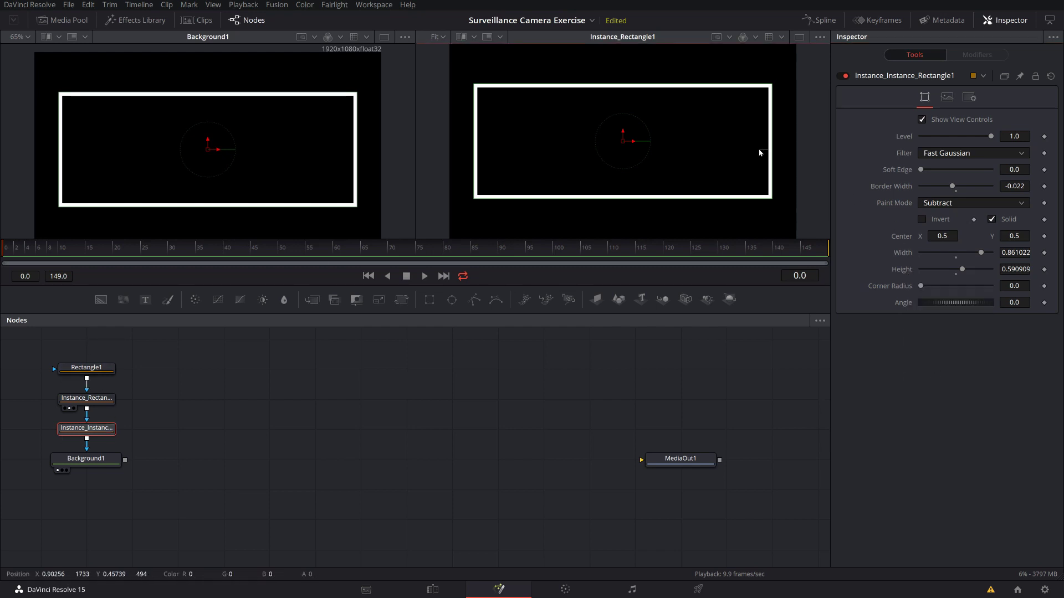
# Step: Resize the second instance to about 0.62 wide and 1.03 high to cut gaps in the frame's horizontal edges
pyautogui.moveTo(775, 149); pyautogui.dragTo(710, 149)
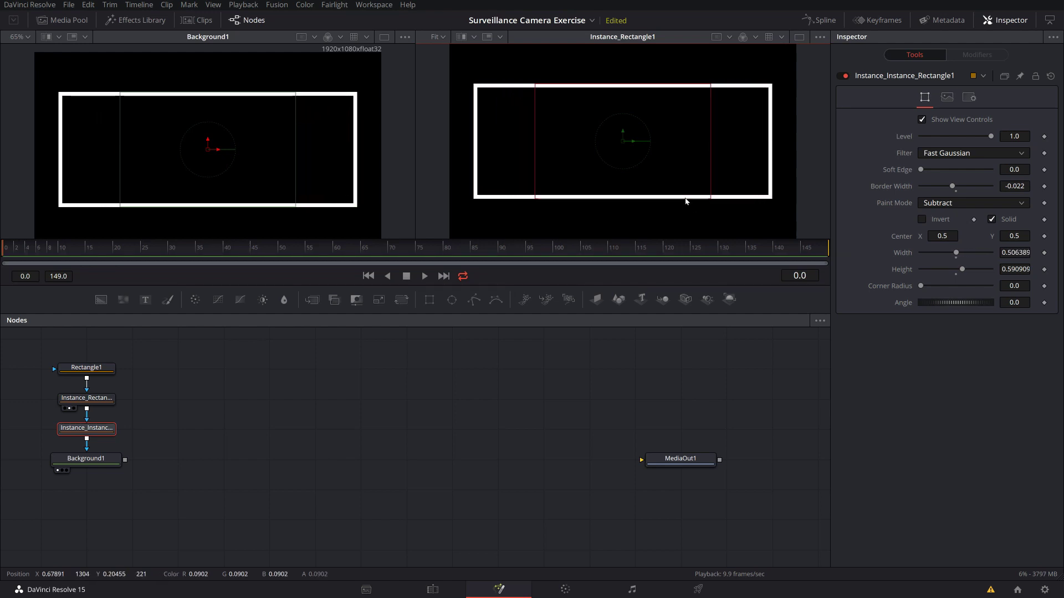
pyautogui.moveTo(686, 199); pyautogui.dragTo(677, 244)
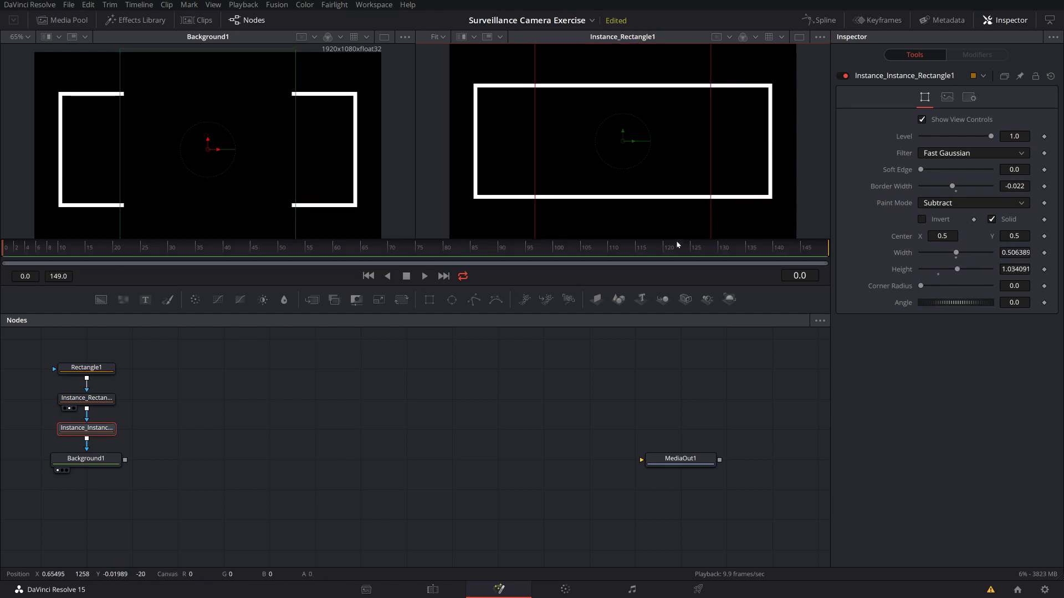
pyautogui.moveTo(120, 111); pyautogui.dragTo(100, 114)
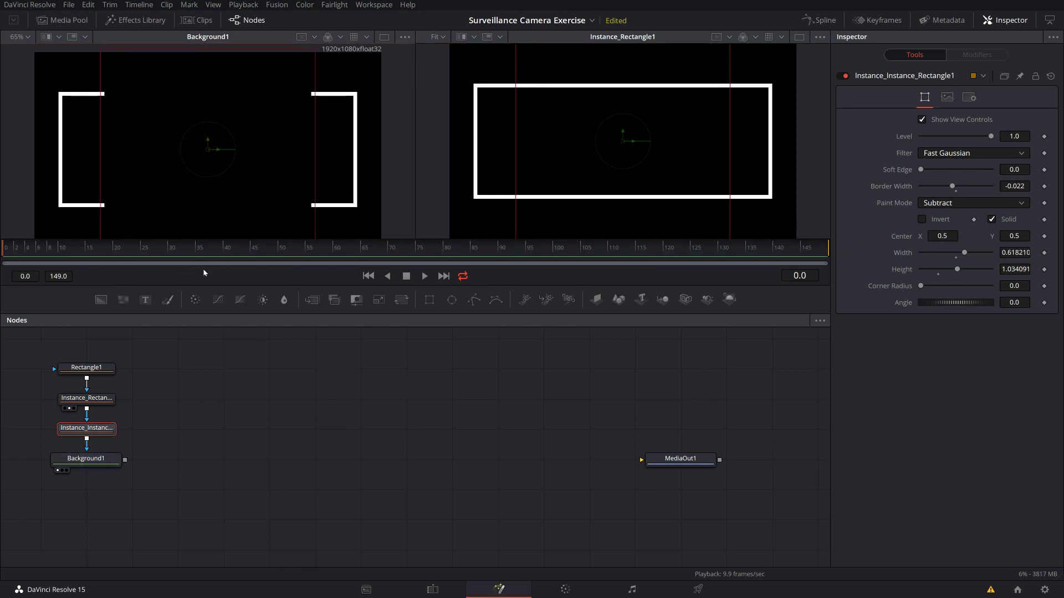
# Step: Show Background1 in the second viewer and Instance_Rectangle1 in the first viewer
pyautogui.click(98, 462)
pyautogui.click(103, 456)
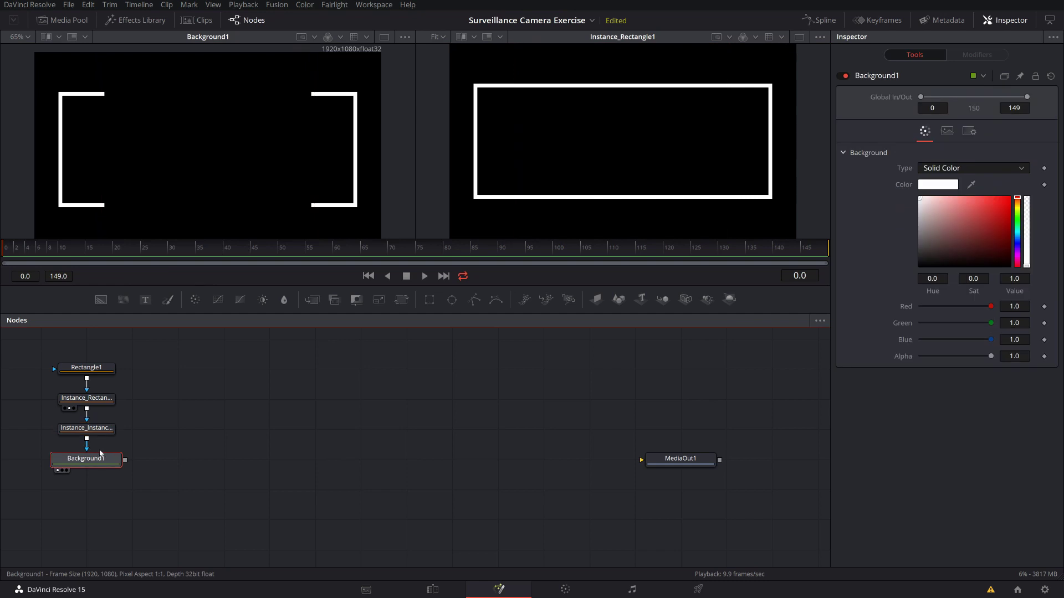
pyautogui.press('2')
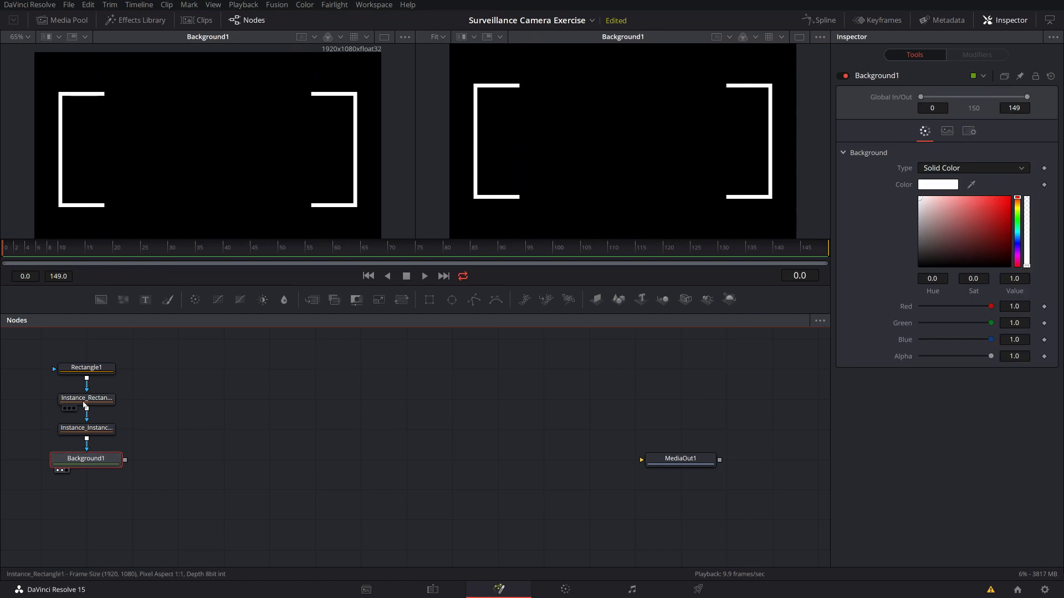
pyautogui.click(105, 405)
pyautogui.press('1')
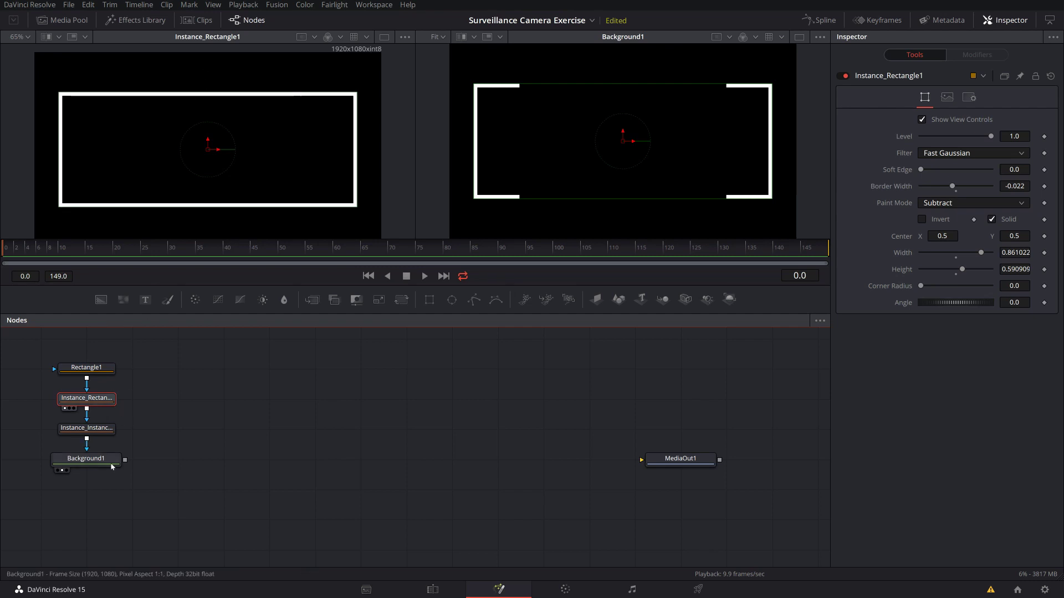
# Step: Adjust the second instance's width to about 0.59 and its height to about 1.2
pyautogui.click(87, 428)
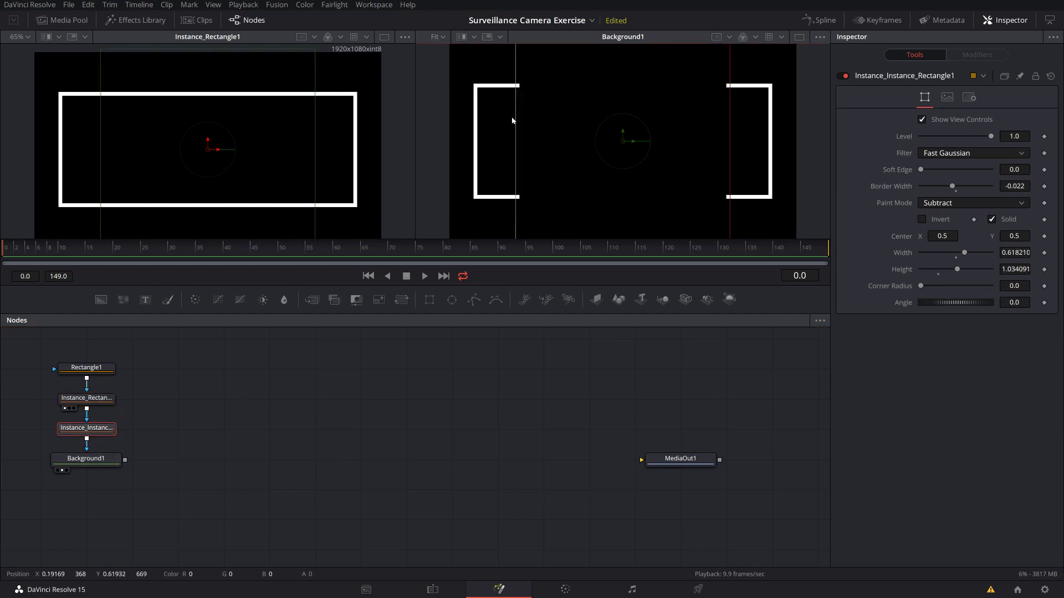
pyautogui.moveTo(515, 118); pyautogui.dragTo(532, 54)
pyautogui.scroll(1, 252, 126)
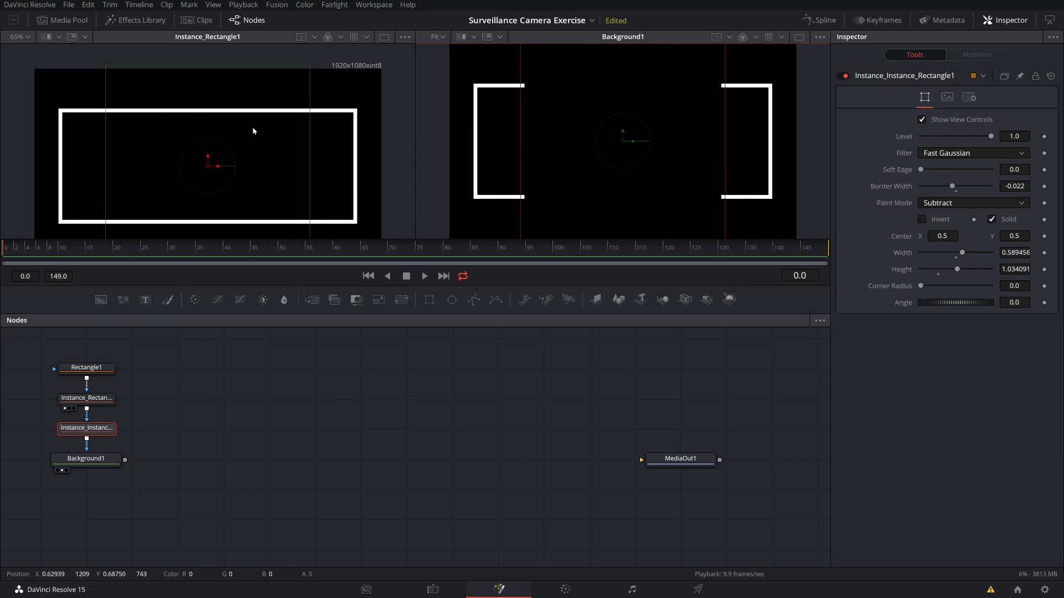
pyautogui.moveTo(239, 66); pyautogui.dragTo(240, 48)
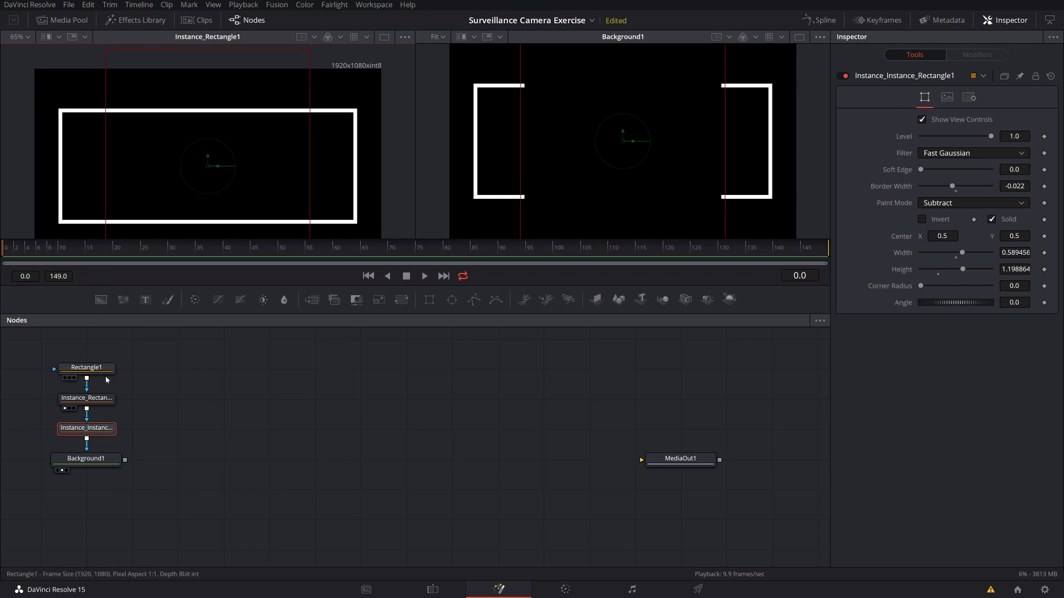
# Step: Move the three rectangle nodes up and paste an instance of the lowest one between it and Background1
pyautogui.moveTo(150, 438); pyautogui.dragTo(74, 341)
pyautogui.click(184, 415)
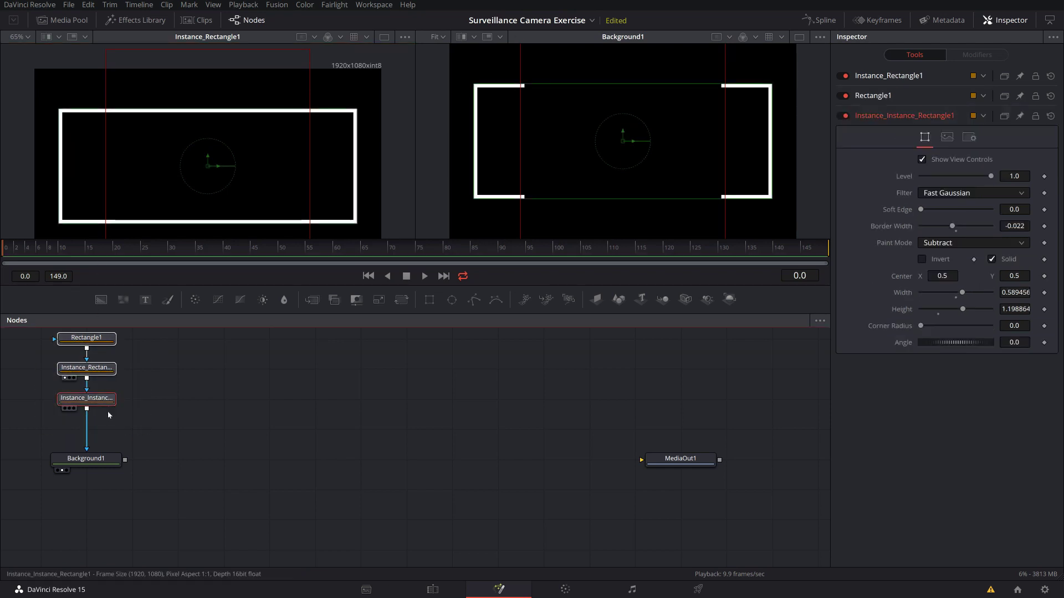
pyautogui.click(86, 398)
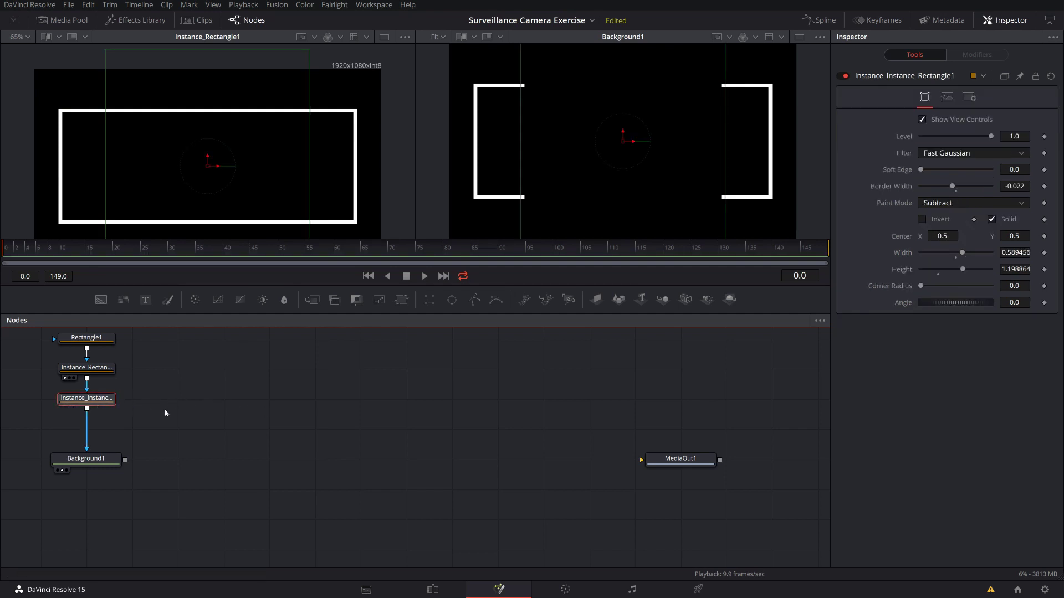
pyautogui.hotkey('ctrl', 'shift', 'v')
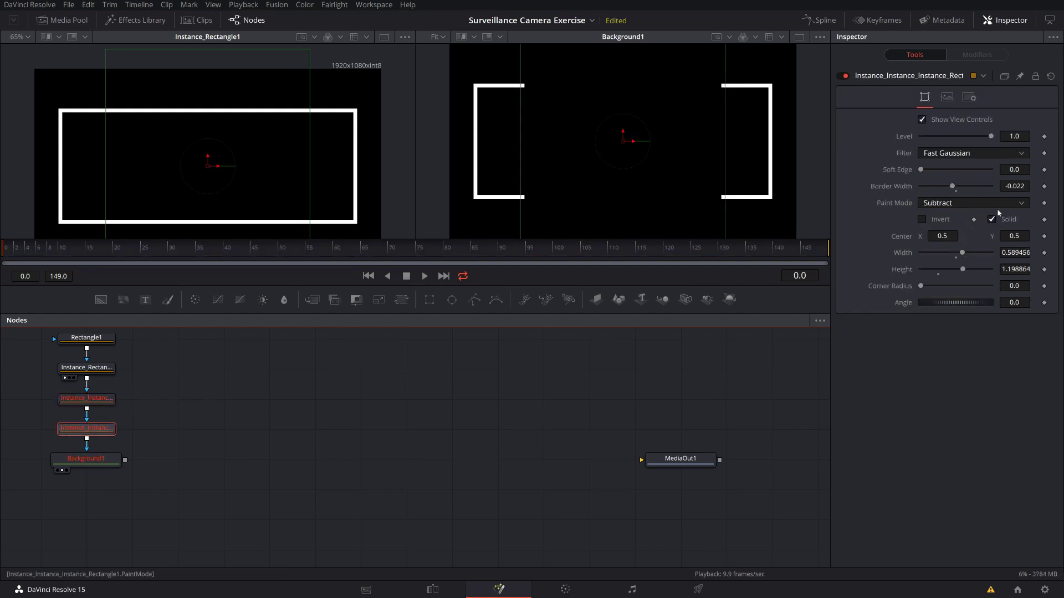
# Step: Deinstance the Width and Height of the newly pasted rectangle instance
pyautogui.rightClick(899, 252)
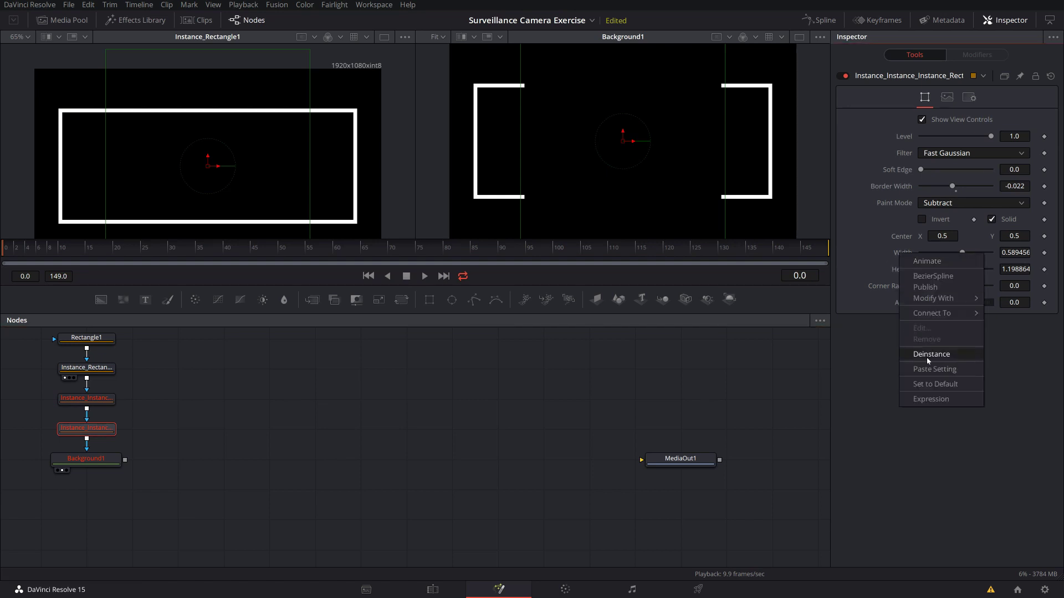
pyautogui.press('Escape')
pyautogui.rightClick(901, 271)
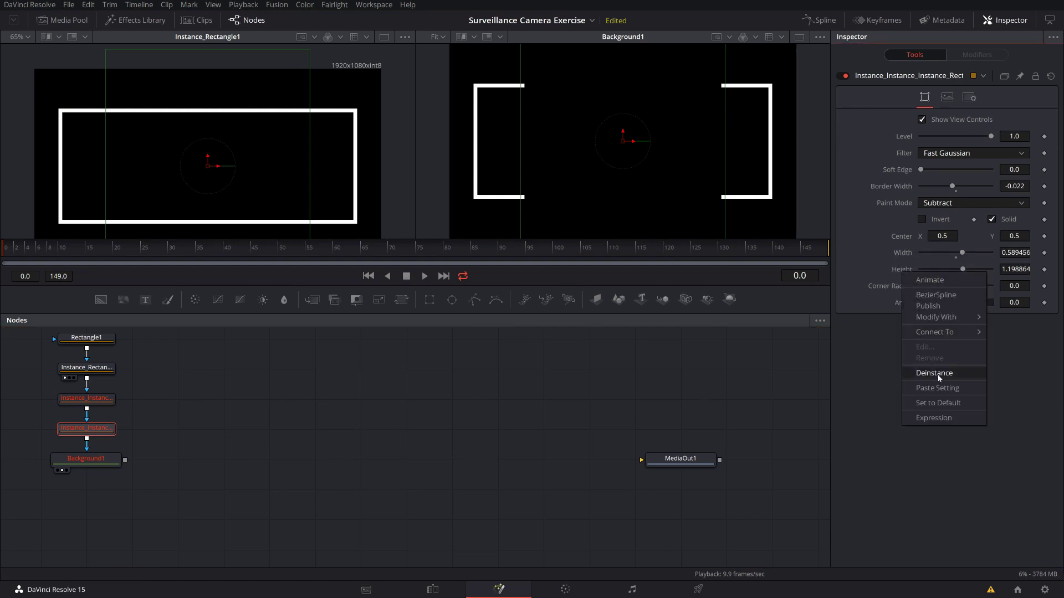
pyautogui.click(936, 374)
pyautogui.scroll(2, 682, 83)
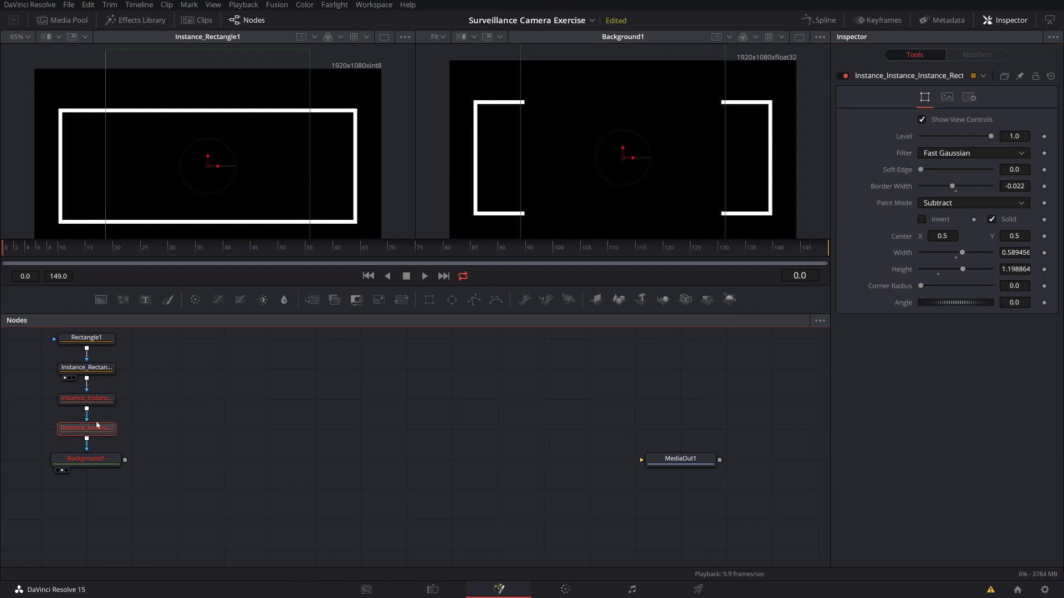
# Step: Resize the newest instance to about 1.12 wide and 0.36 high, cutting gaps in the frame's vertical sides to leave corner brackets
pyautogui.moveTo(74, 431)
pyautogui.mouseDown()
pyautogui.moveTo(164, 431)
pyautogui.moveTo(74, 431)
pyautogui.mouseUp()
pyautogui.scroll(3, 633, 67)
pyautogui.moveTo(635, 71); pyautogui.dragTo(611, 158)
pyautogui.moveTo(722, 189); pyautogui.dragTo(523, 131)
pyautogui.scroll(-1, 802, 157)
pyautogui.scroll(-1, 802, 159)
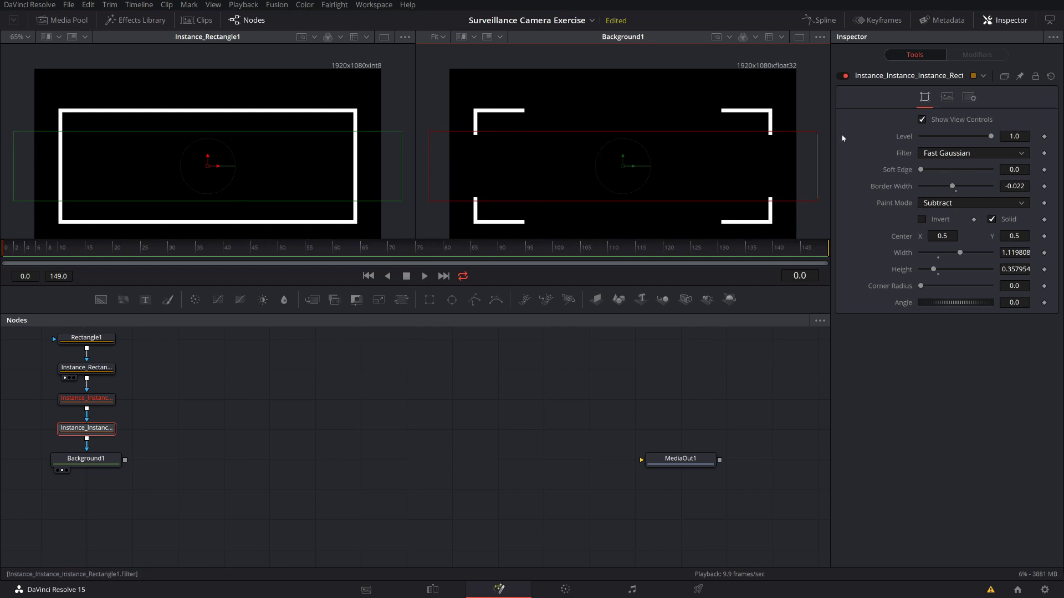
pyautogui.scroll(-4, 577, 88)
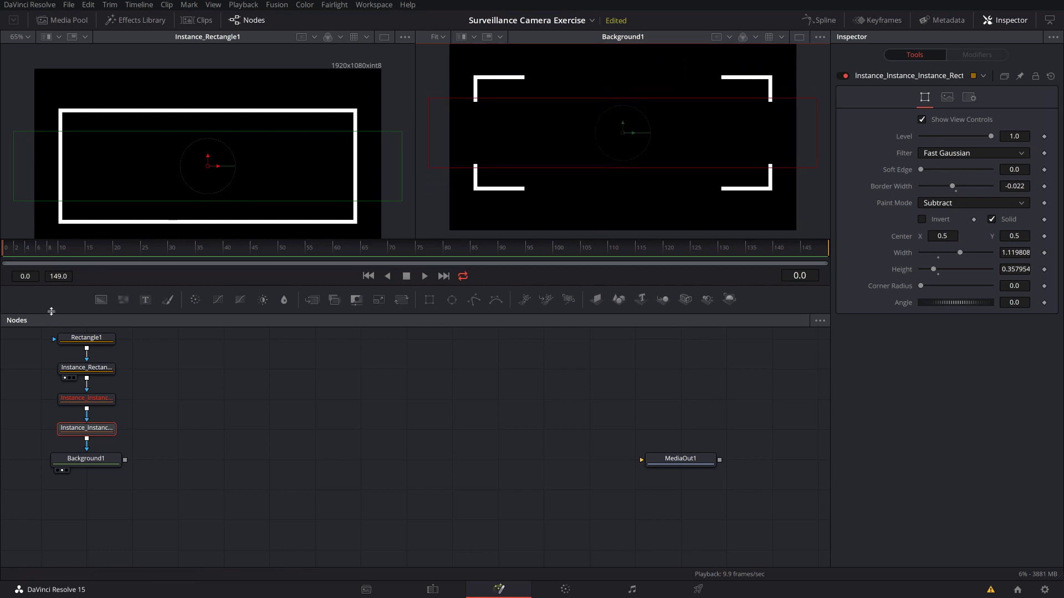
# Step: Increase Rectangle1's height to 0.75, try shifting its center, and undo the shift
pyautogui.moveTo(93, 339); pyautogui.dragTo(221, 205)
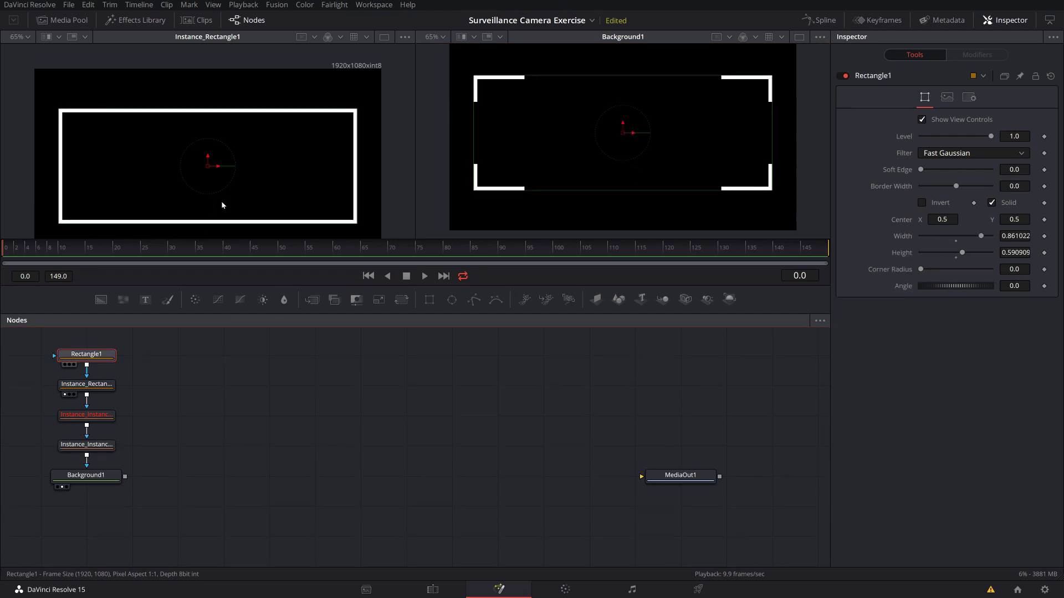
pyautogui.moveTo(593, 192)
pyautogui.mouseDown()
pyautogui.moveTo(594, 217)
pyautogui.moveTo(594, 204)
pyautogui.mouseUp()
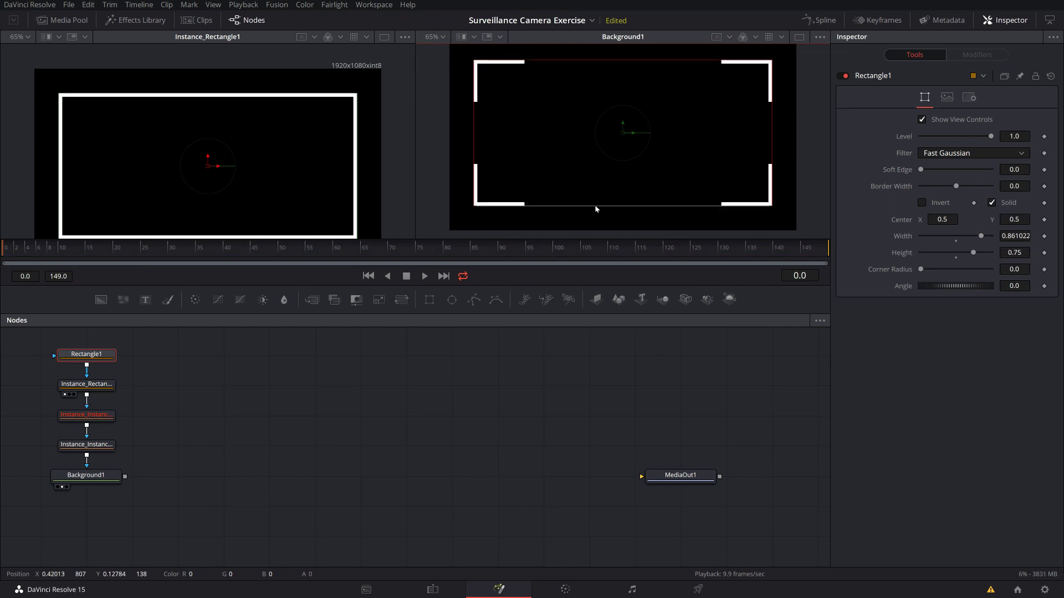
pyautogui.moveTo(624, 135)
pyautogui.mouseDown()
pyautogui.moveTo(699, 148)
pyautogui.moveTo(632, 133)
pyautogui.mouseUp()
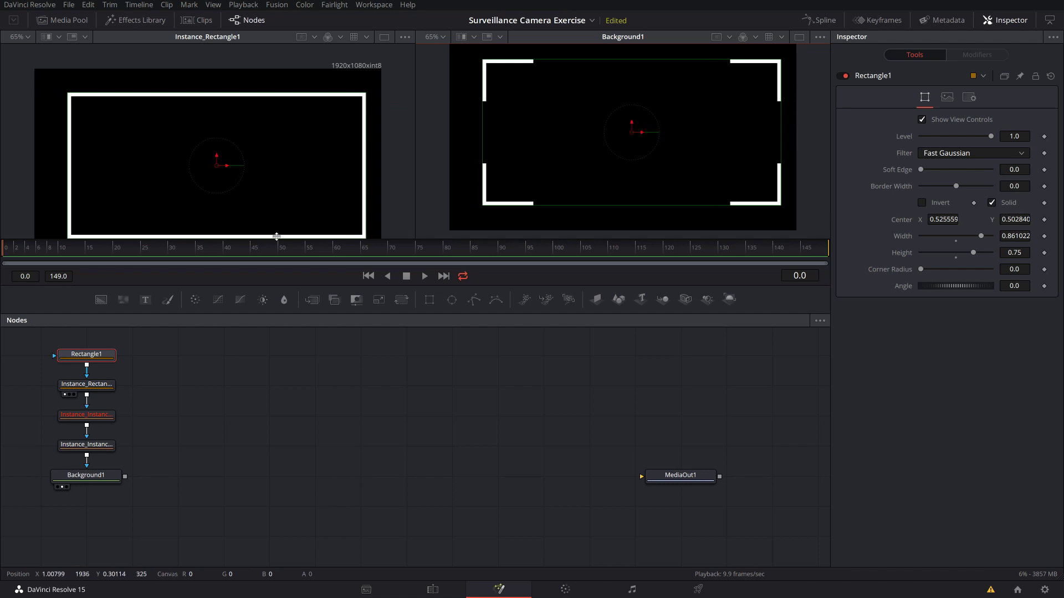
pyautogui.hotkey('ctrl', 'z')
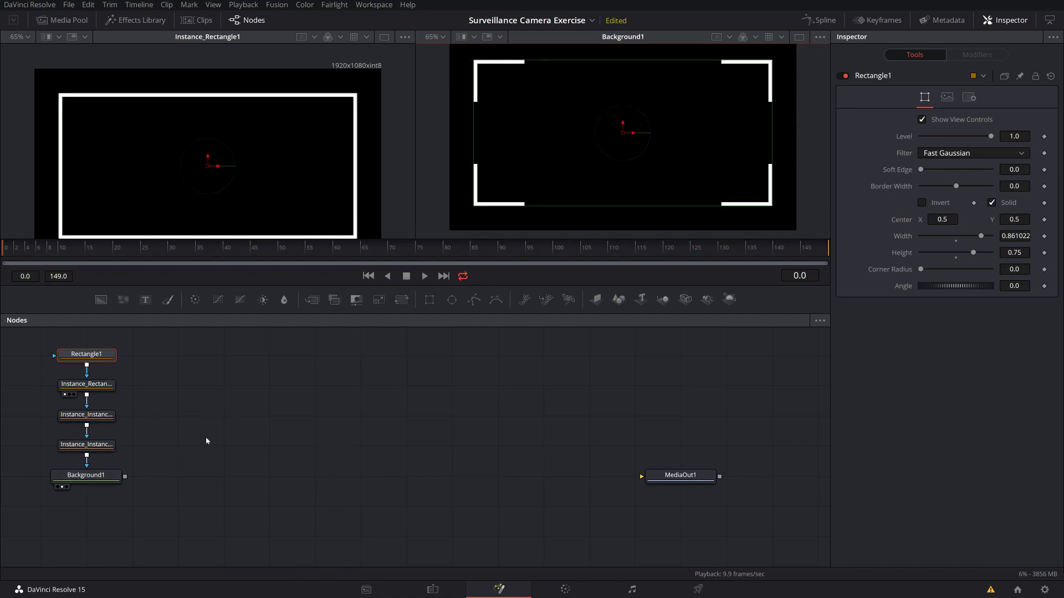
# Step: Thin the corner brackets by setting Instance_Rectangle1's border width to -0.013
pyautogui.click(223, 358)
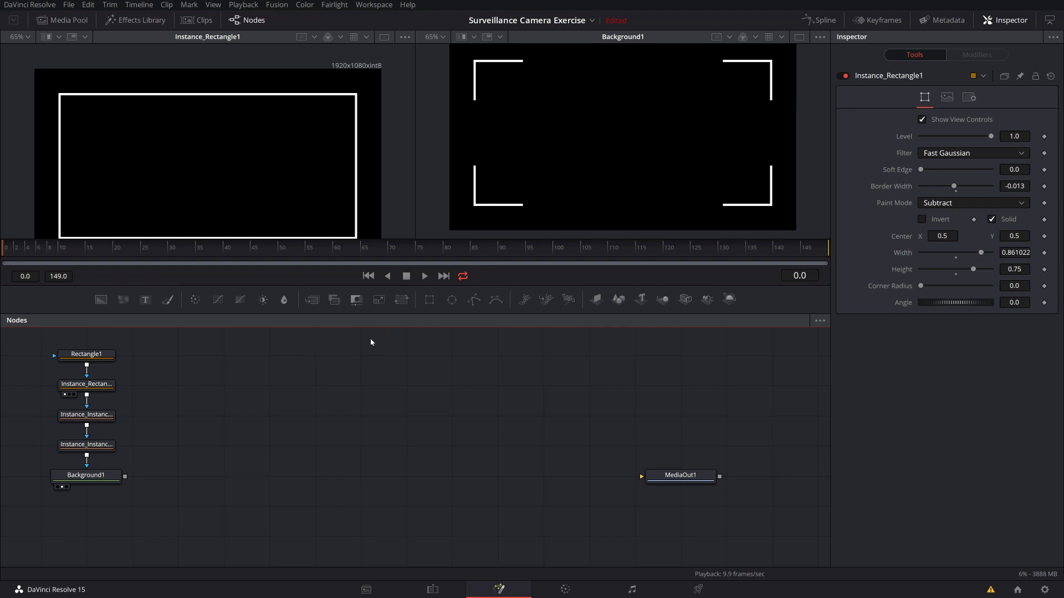
# Step: Lower Rectangle1's center to about Y 0.483 and reduce its height to about 0.727
pyautogui.click(86, 354)
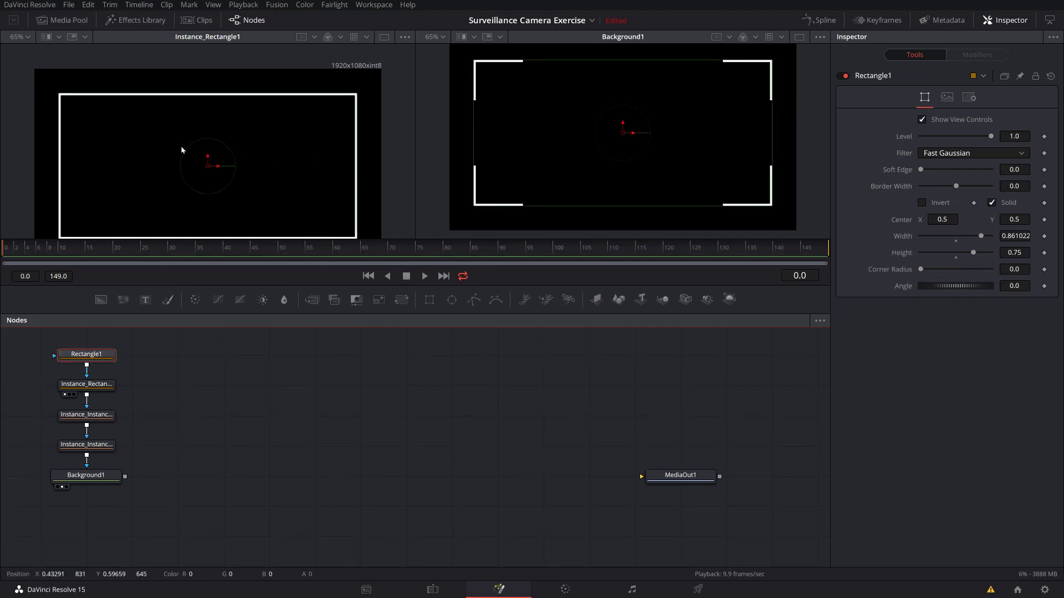
pyautogui.moveTo(208, 159); pyautogui.dragTo(209, 168)
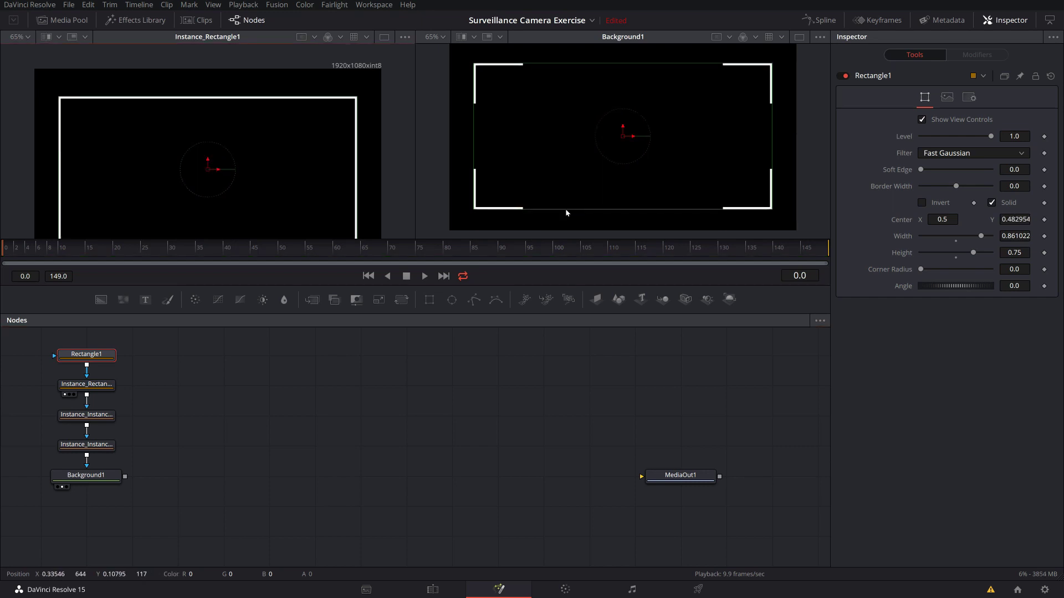
pyautogui.moveTo(565, 212); pyautogui.dragTo(570, 206)
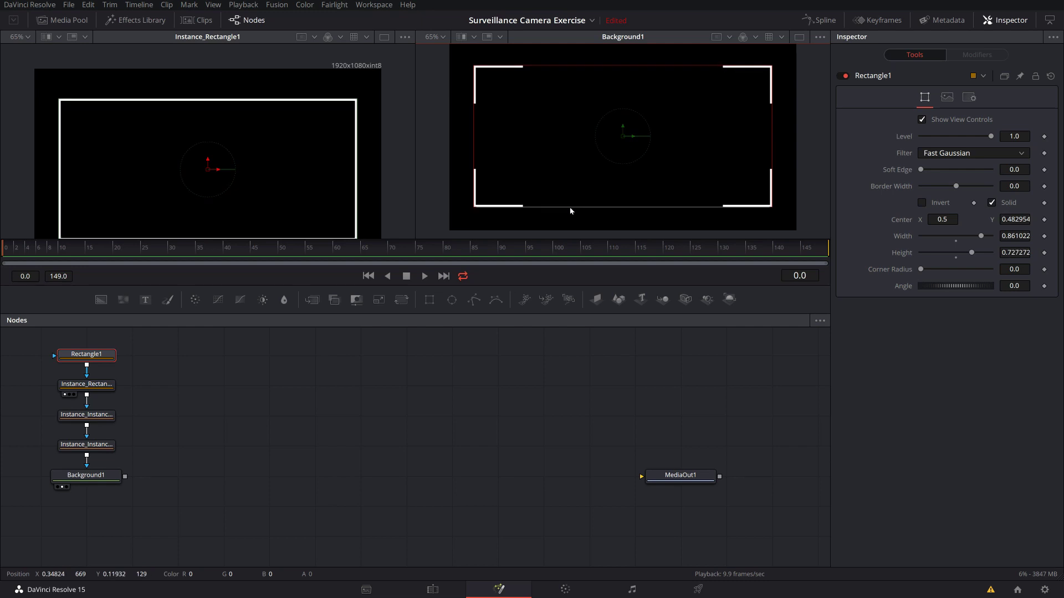
pyautogui.click(423, 380)
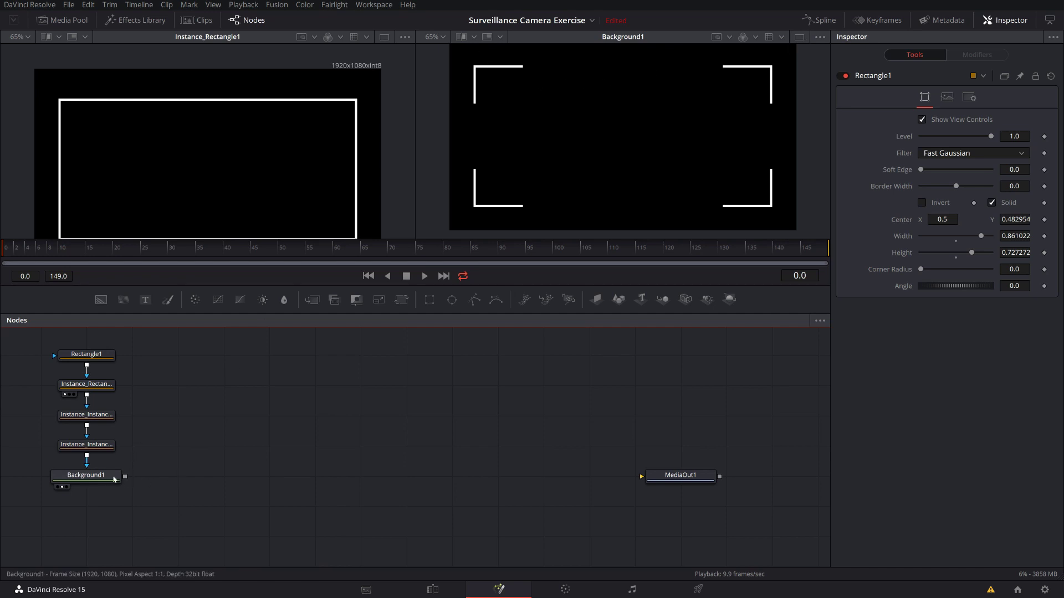
# Step: Add a second Background merged over Background1 and line up Merge1 beside Background1
pyautogui.click(101, 299)
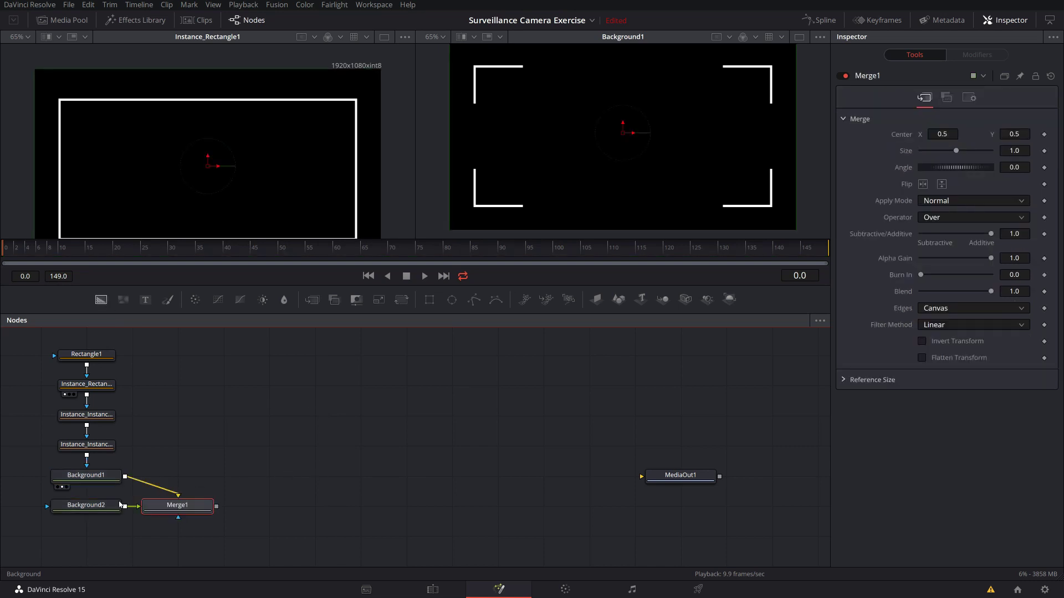
pyautogui.moveTo(78, 514); pyautogui.dragTo(234, 430)
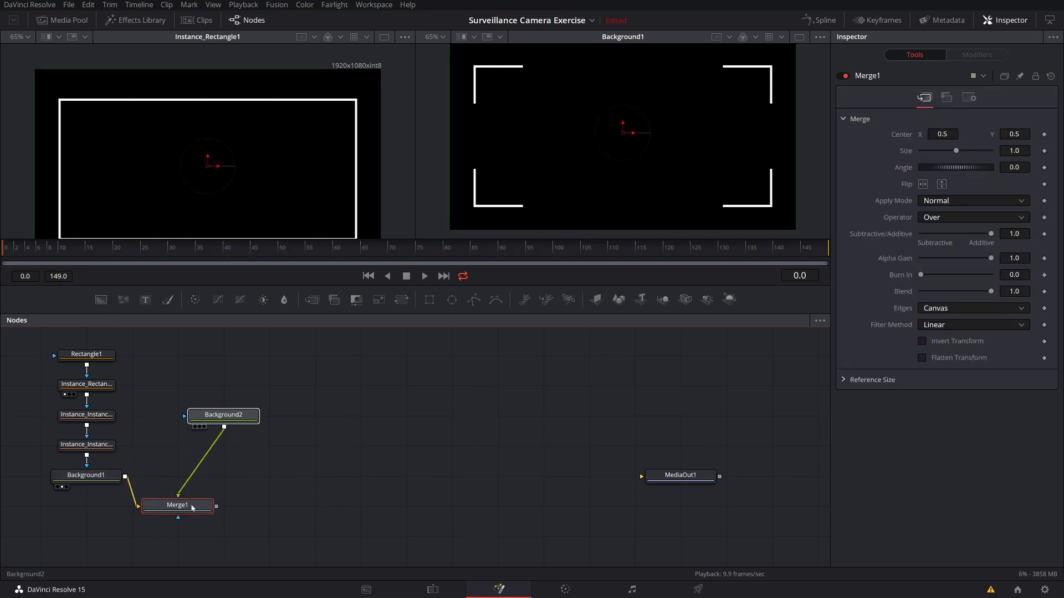
pyautogui.moveTo(192, 508); pyautogui.dragTo(287, 477)
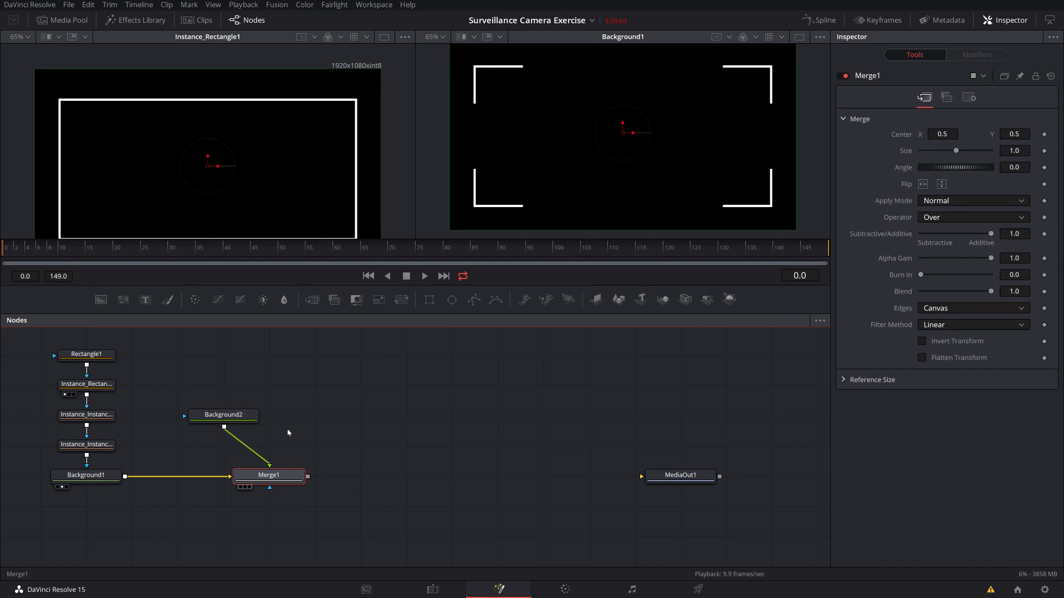
# Step: Place Background2 directly above Merge1 and set its color to fully saturated red
pyautogui.moveTo(233, 412); pyautogui.dragTo(278, 441)
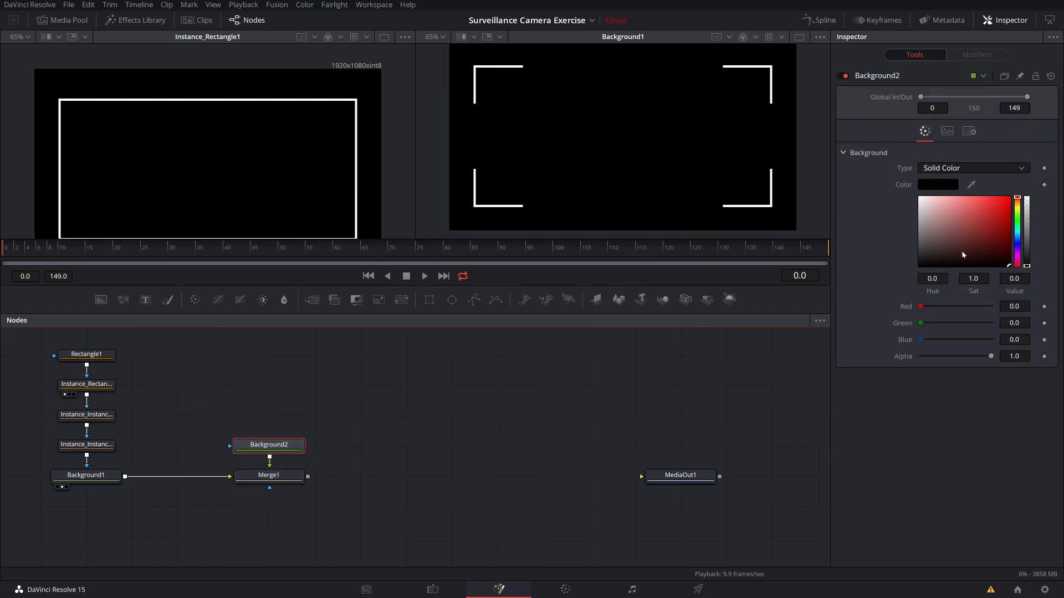
pyautogui.moveTo(995, 257); pyautogui.dragTo(1010, 197)
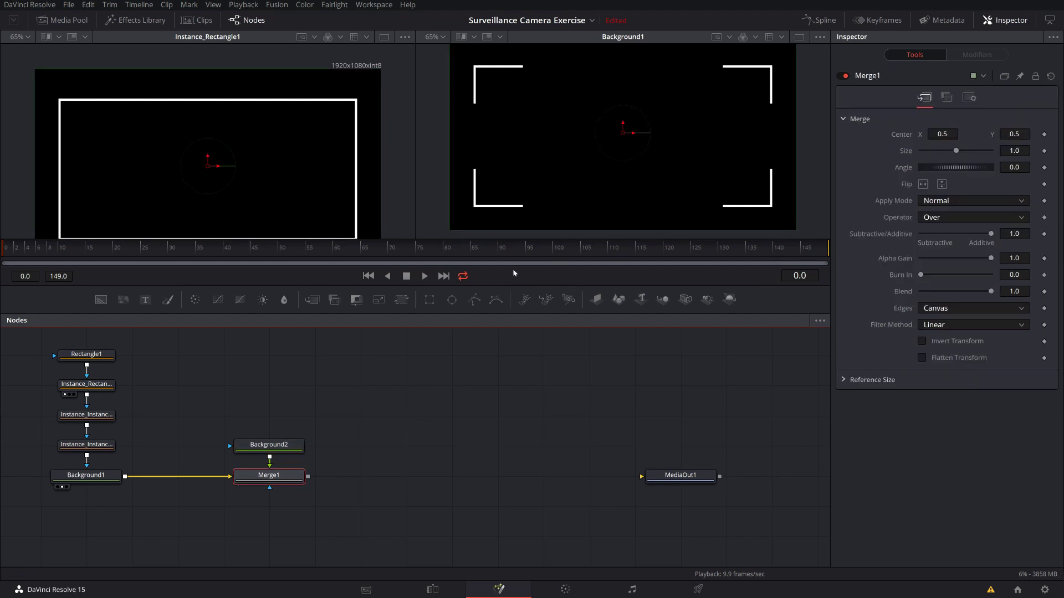
# Step: Show Merge1 in the second viewer and mask Background2 with an Ellipse node placed directly above it
pyautogui.press('2')
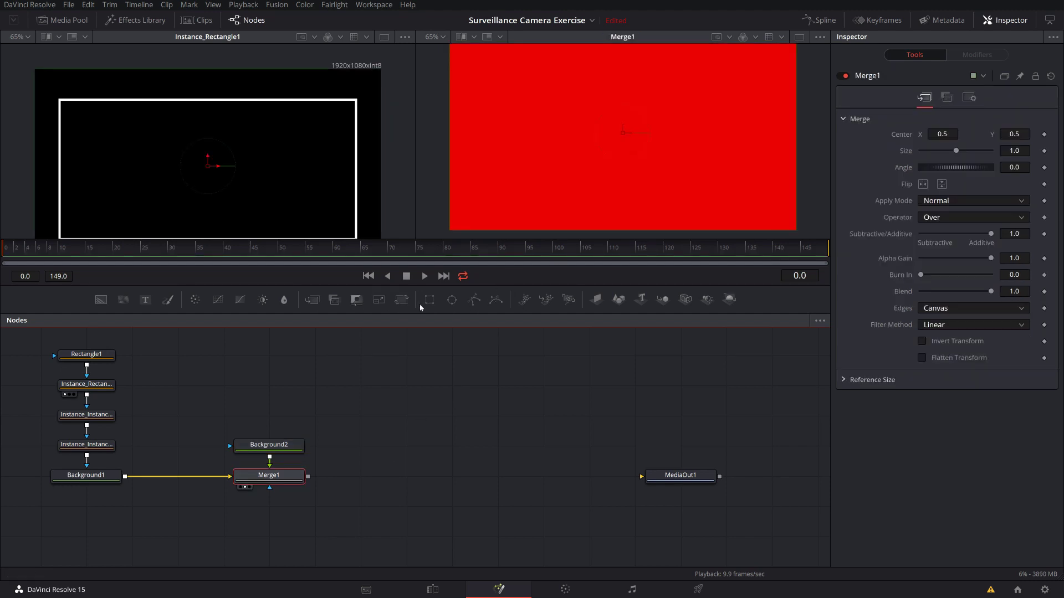
pyautogui.click(457, 300)
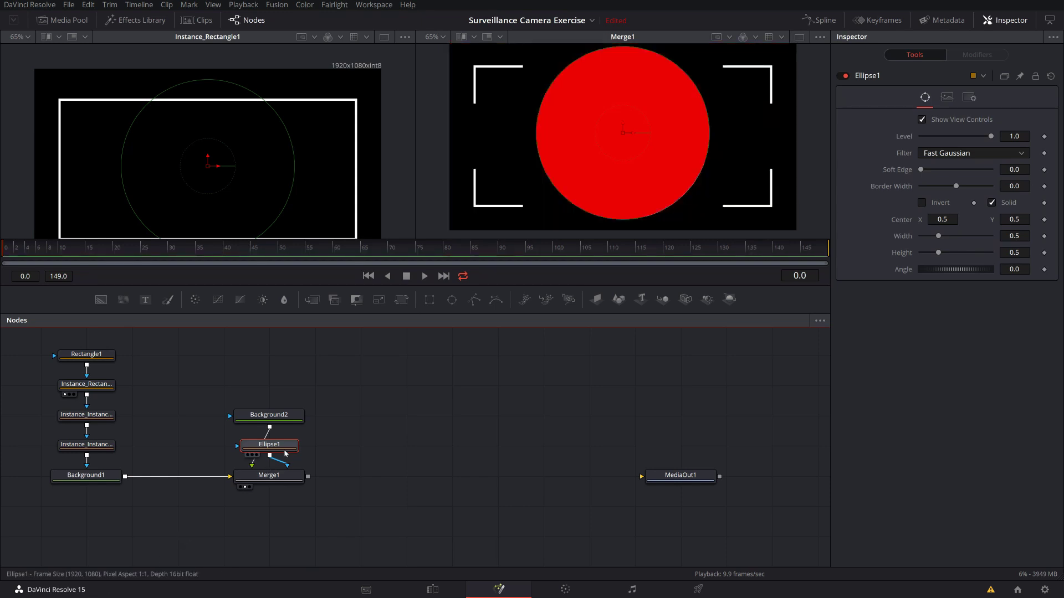
pyautogui.moveTo(269, 455); pyautogui.dragTo(279, 384)
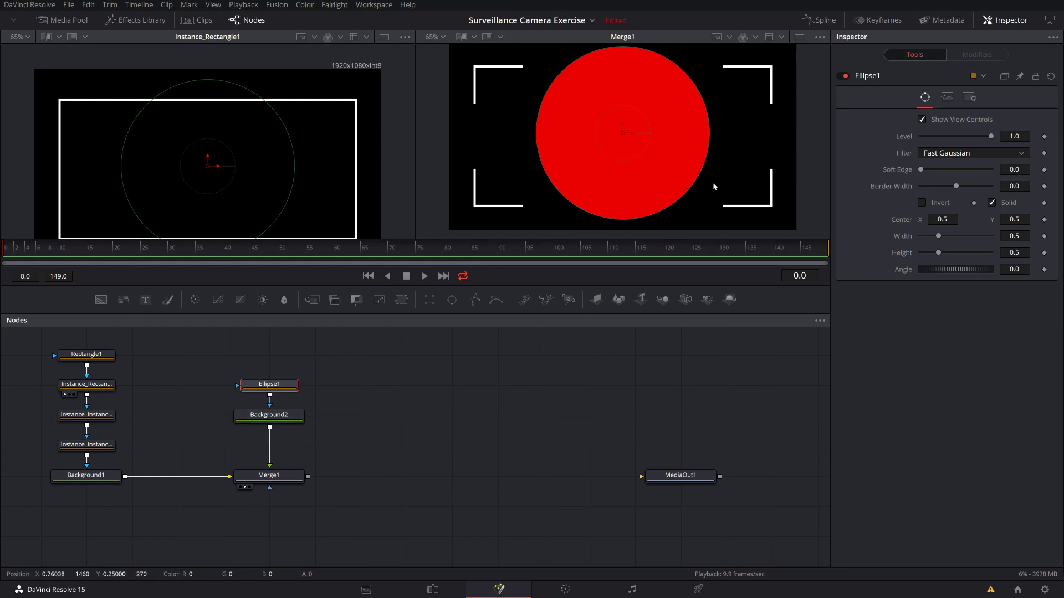
# Step: Shrink Ellipse1 to about 0.023 wide and high, center it near X 0.10, Y 0.89, and set its soft edge to 0.011
pyautogui.moveTo(685, 202); pyautogui.dragTo(485, 57)
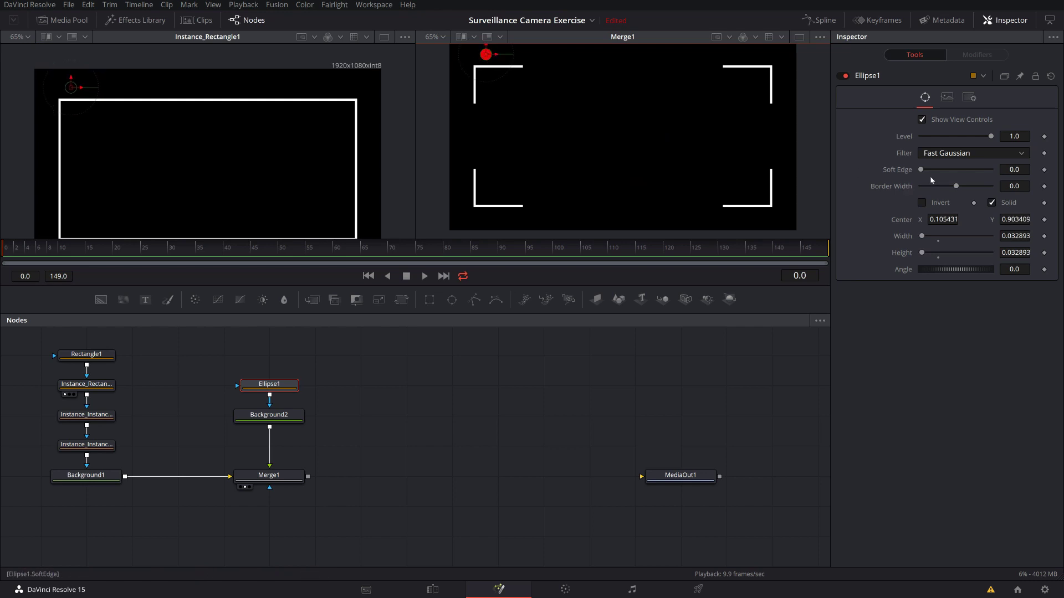
pyautogui.moveTo(919, 172); pyautogui.dragTo(925, 173)
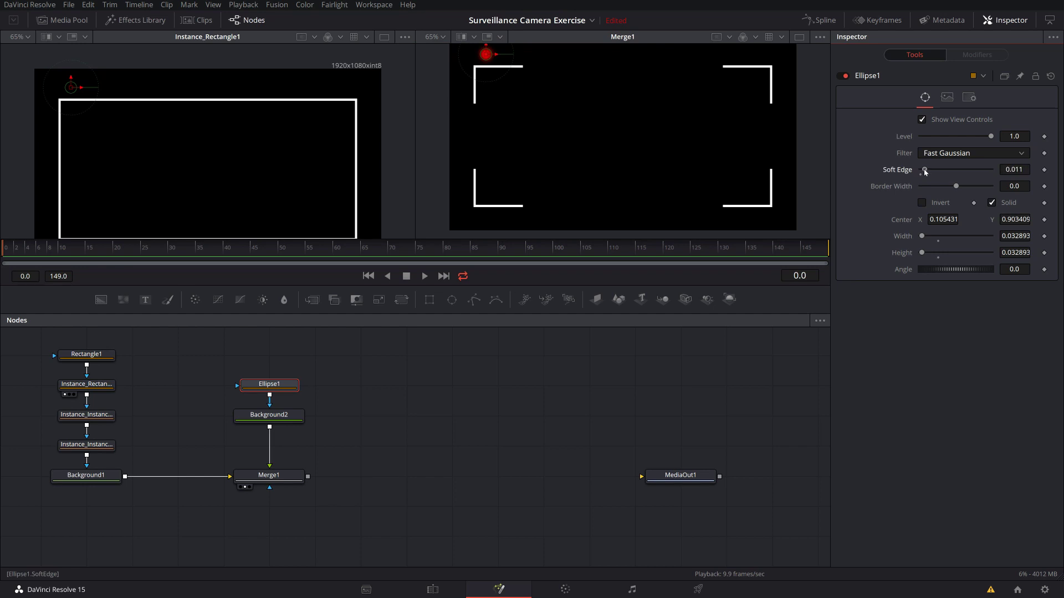
pyautogui.click(471, 453)
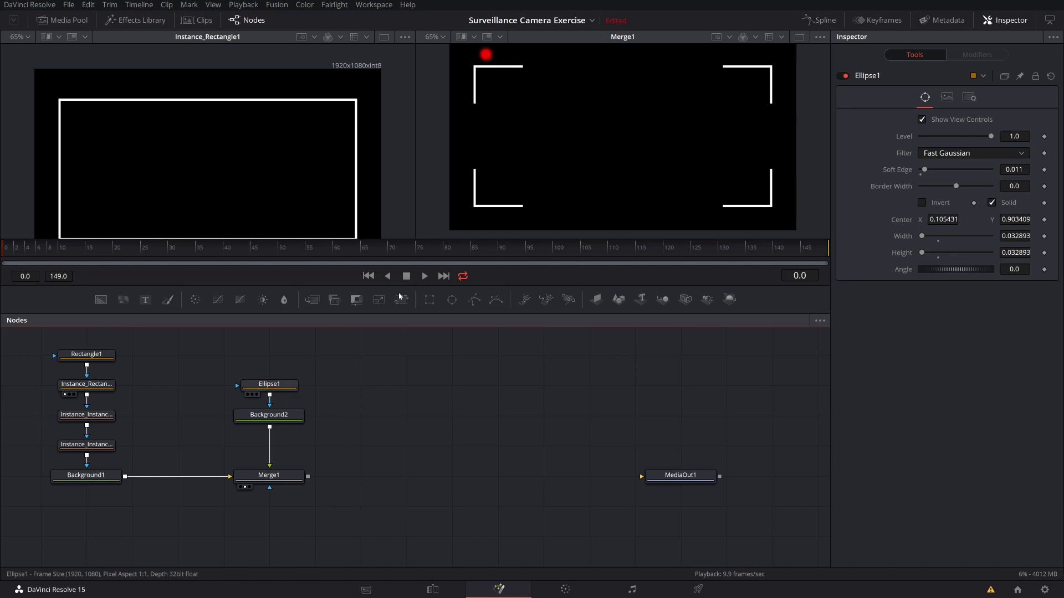
pyautogui.click(486, 55)
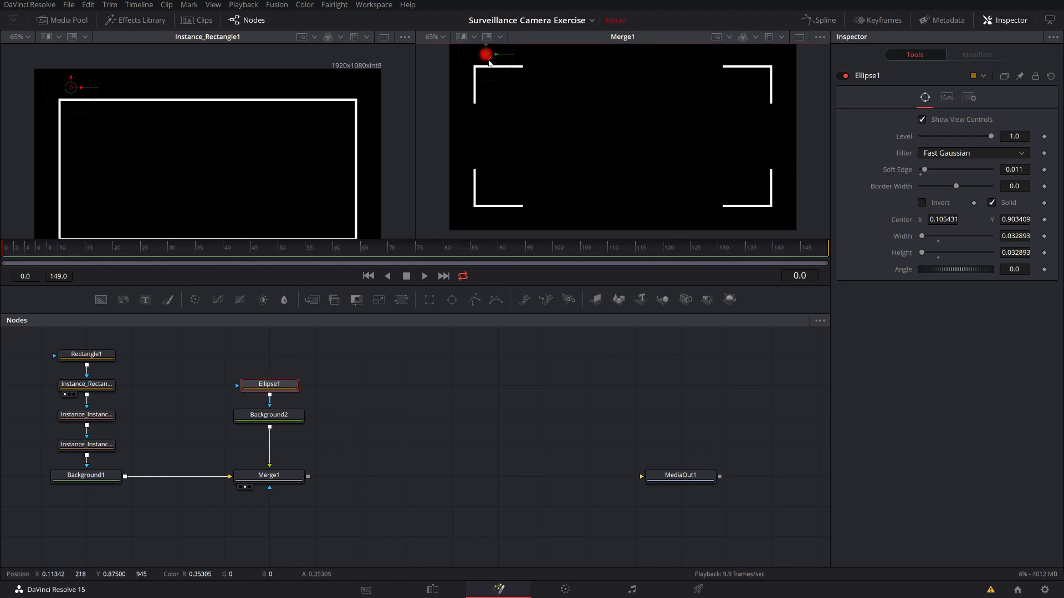
pyautogui.moveTo(489, 63); pyautogui.dragTo(484, 59)
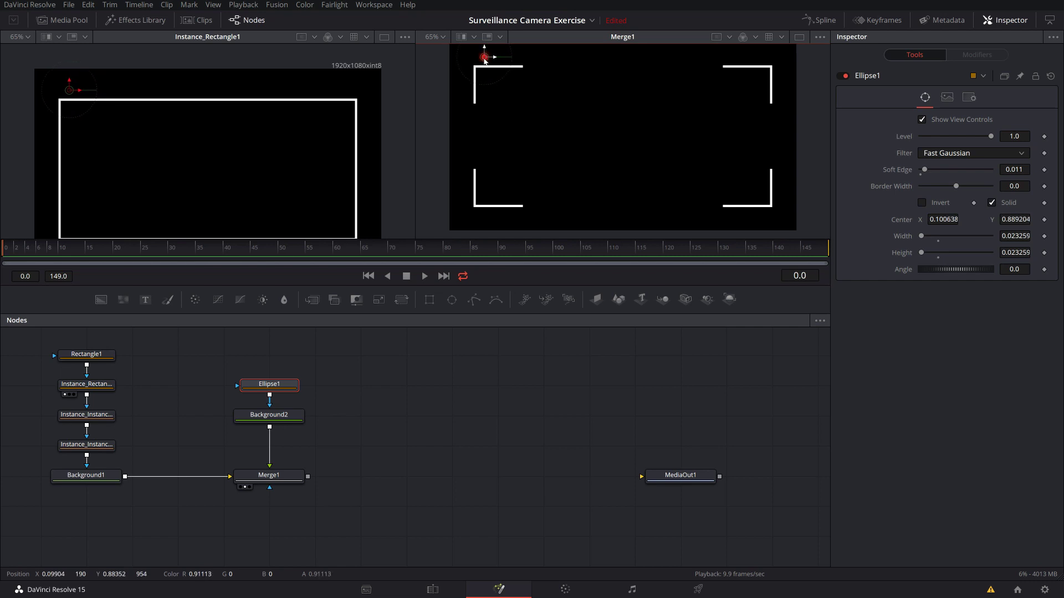
pyautogui.click(436, 420)
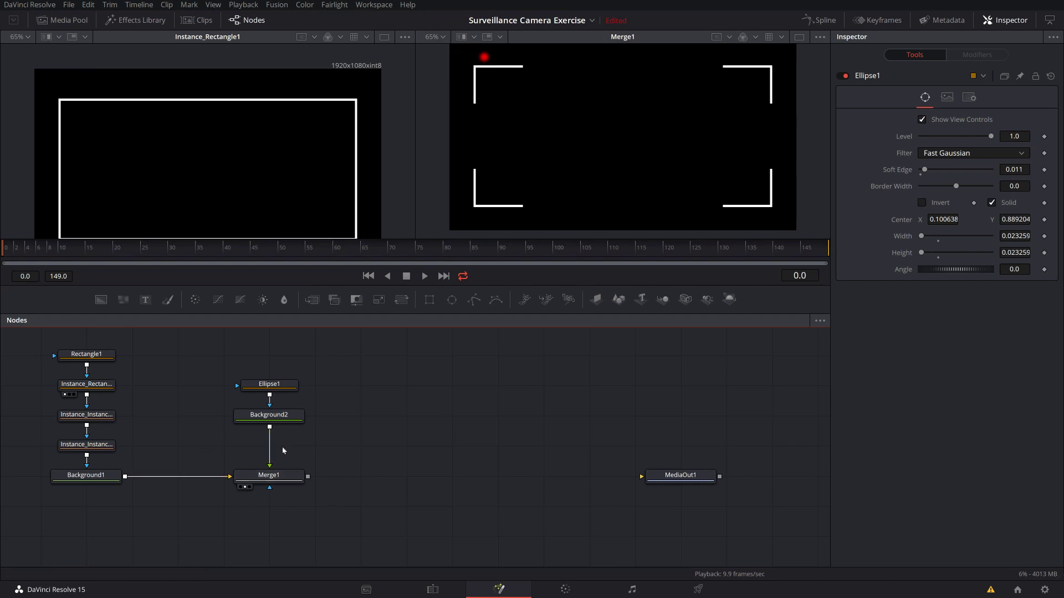
# Step: Keyframe Ellipse1's Level at 1.0 on frame 0, 0.0 on frame 10 and 1.0 on frame 20
pyautogui.click(292, 388)
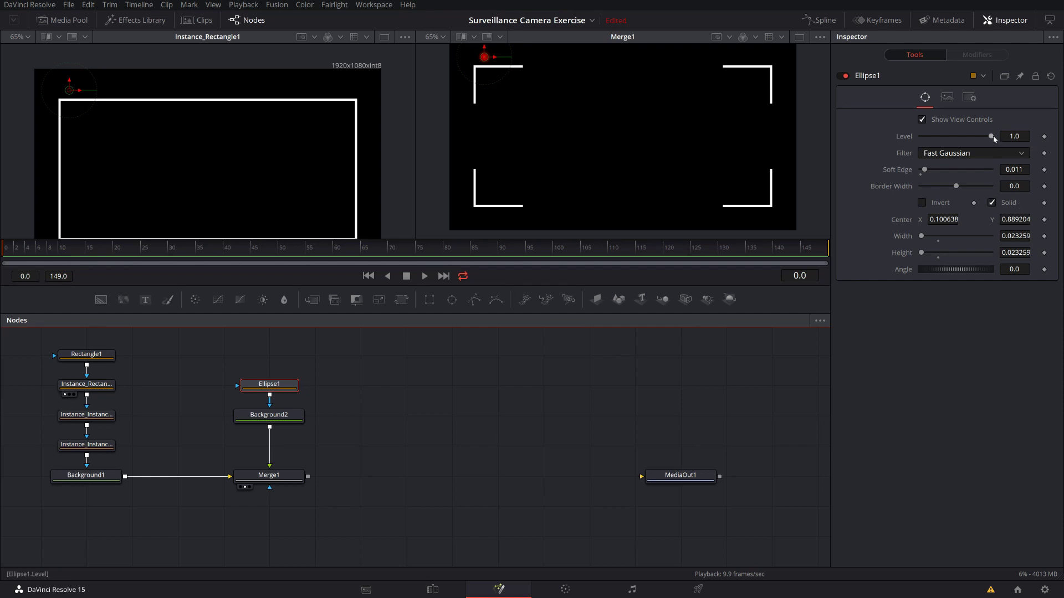
pyautogui.moveTo(993, 138)
pyautogui.mouseDown()
pyautogui.moveTo(894, 142)
pyautogui.moveTo(991, 137)
pyautogui.mouseUp()
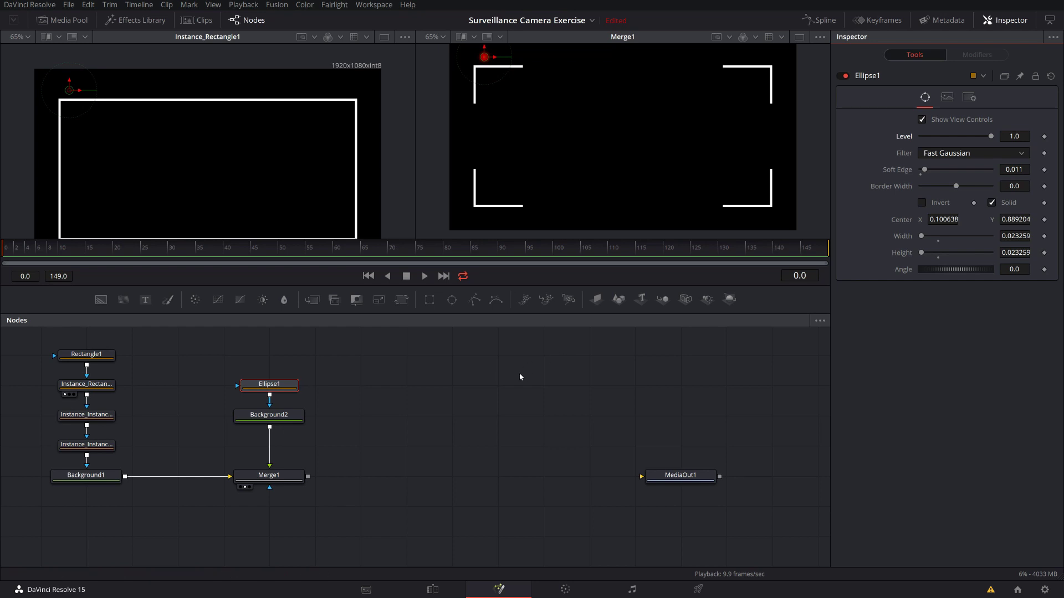
pyautogui.click(1045, 137)
pyautogui.click(61, 249)
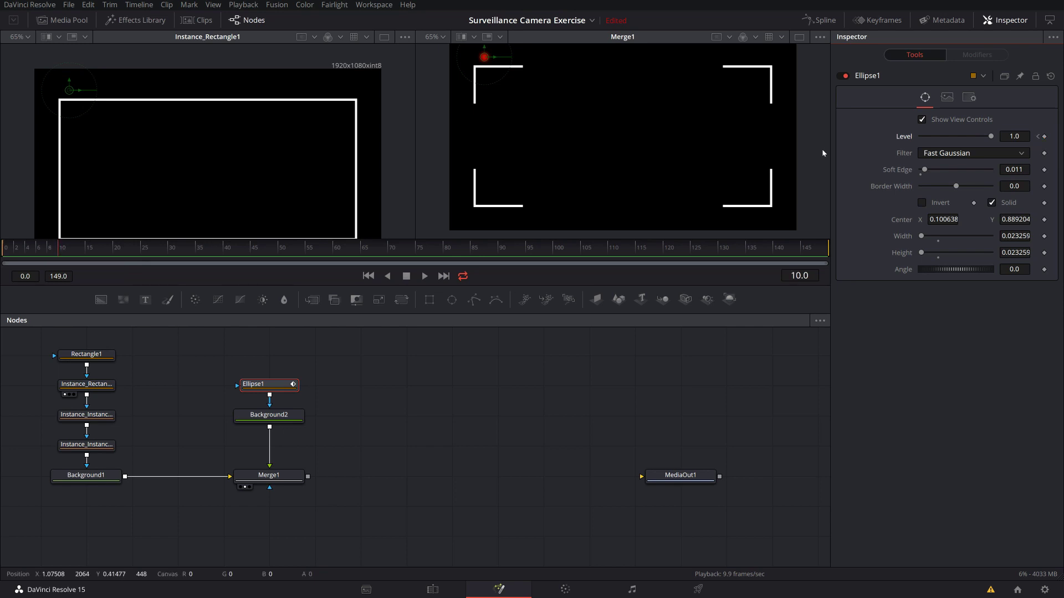
pyautogui.moveTo(992, 137); pyautogui.dragTo(880, 138)
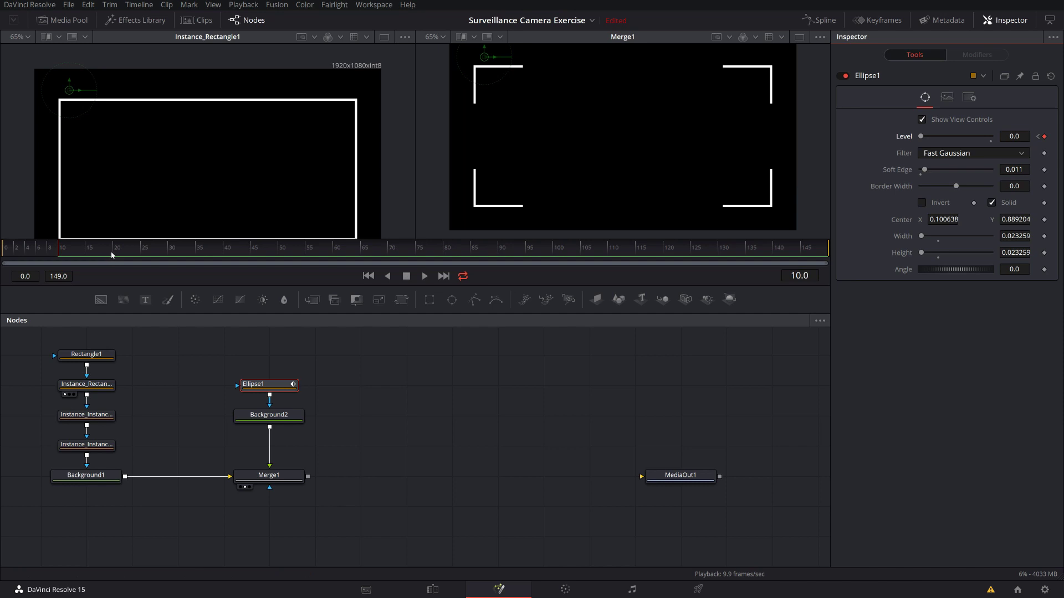
pyautogui.moveTo(105, 252); pyautogui.dragTo(114, 254)
pyautogui.moveTo(920, 137); pyautogui.dragTo(992, 138)
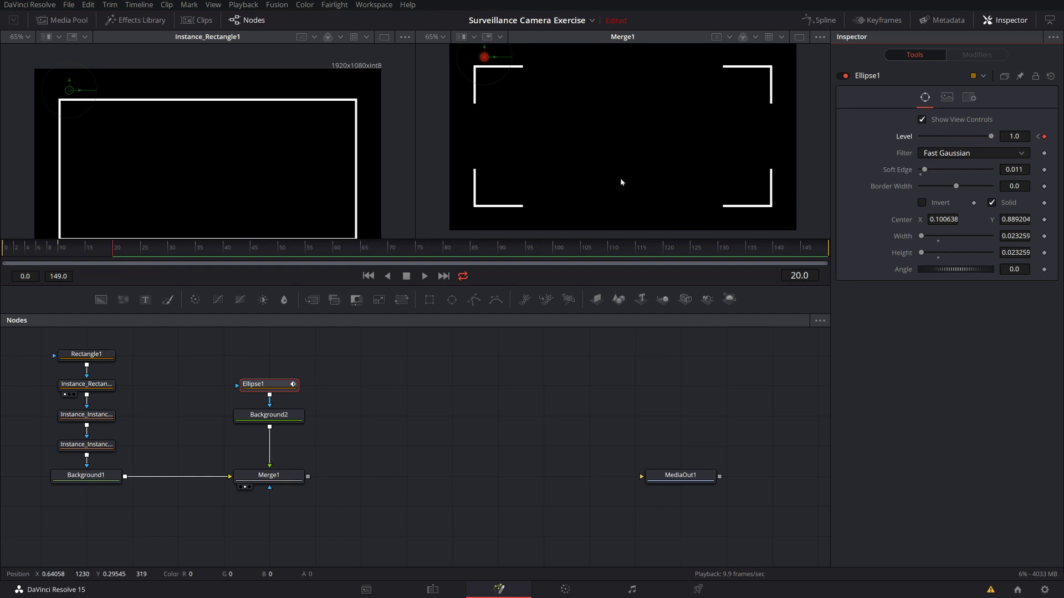
# Step: Play the composition from frame 0 to check the red dot's fade
pyautogui.click(2, 249)
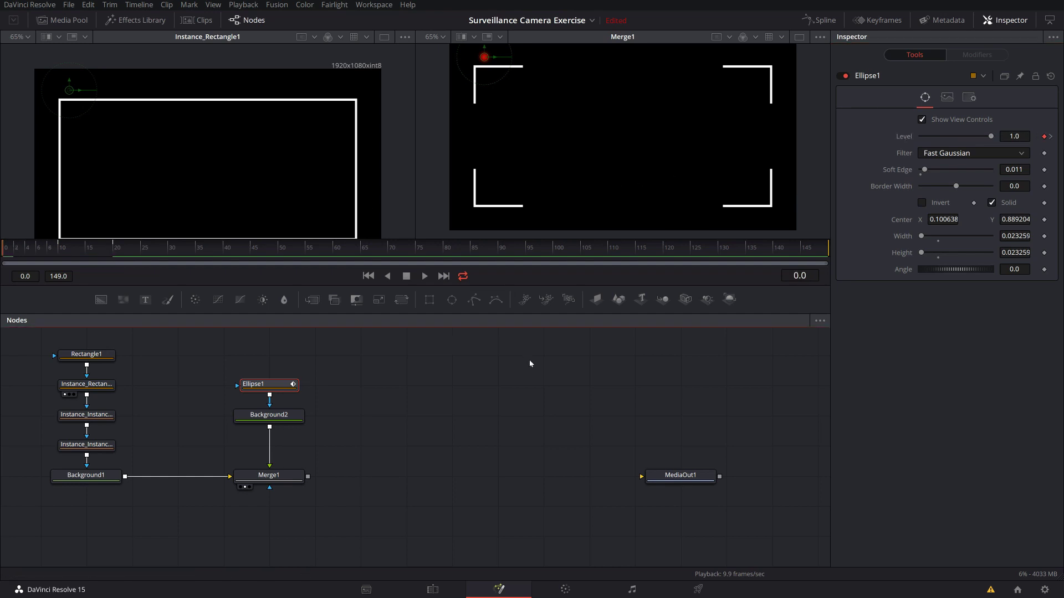
pyautogui.press('space')
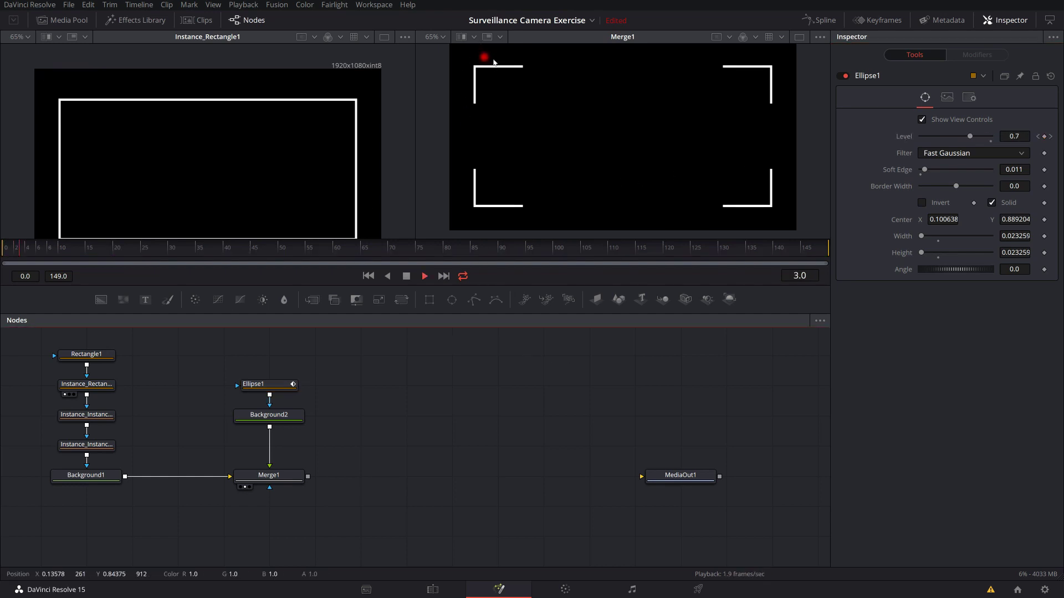
pyautogui.press('space')
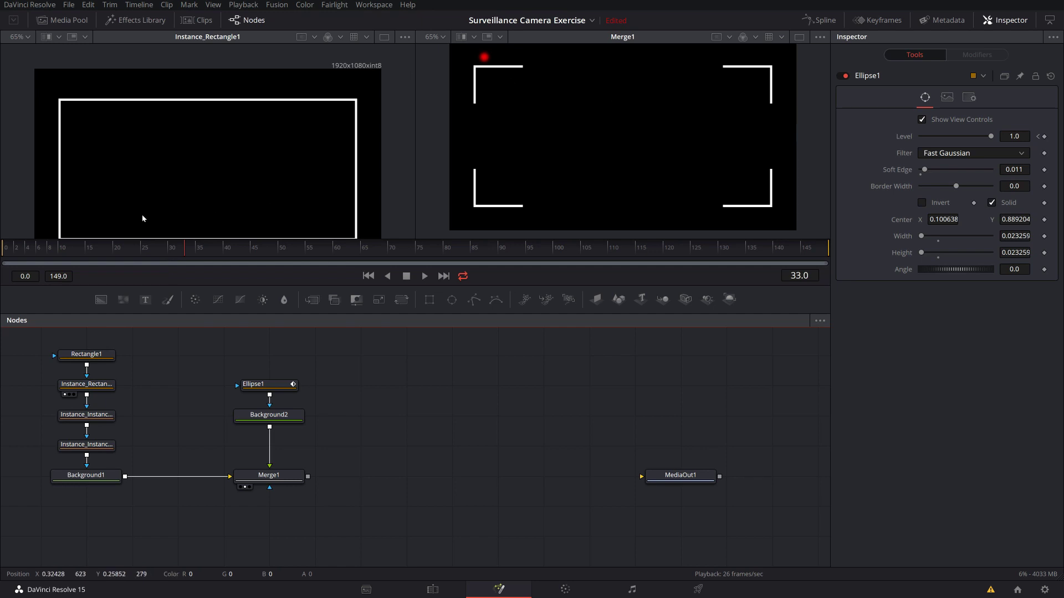
# Step: Display Ellipse1's Level curve in a widened Spline editor with the frame 0 to 20 keyframes in view
pyautogui.click(264, 386)
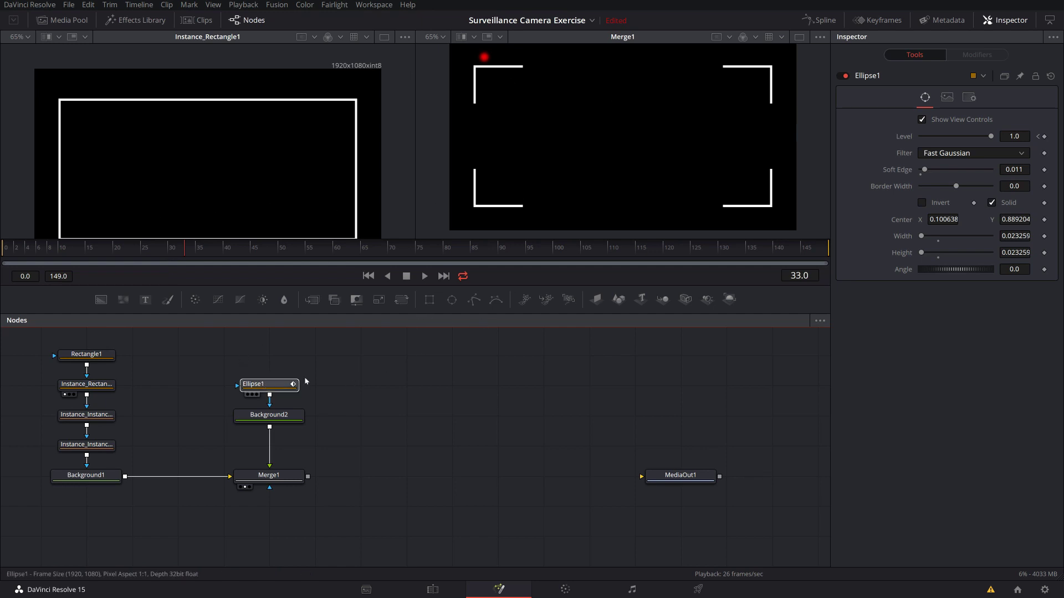
pyautogui.click(821, 21)
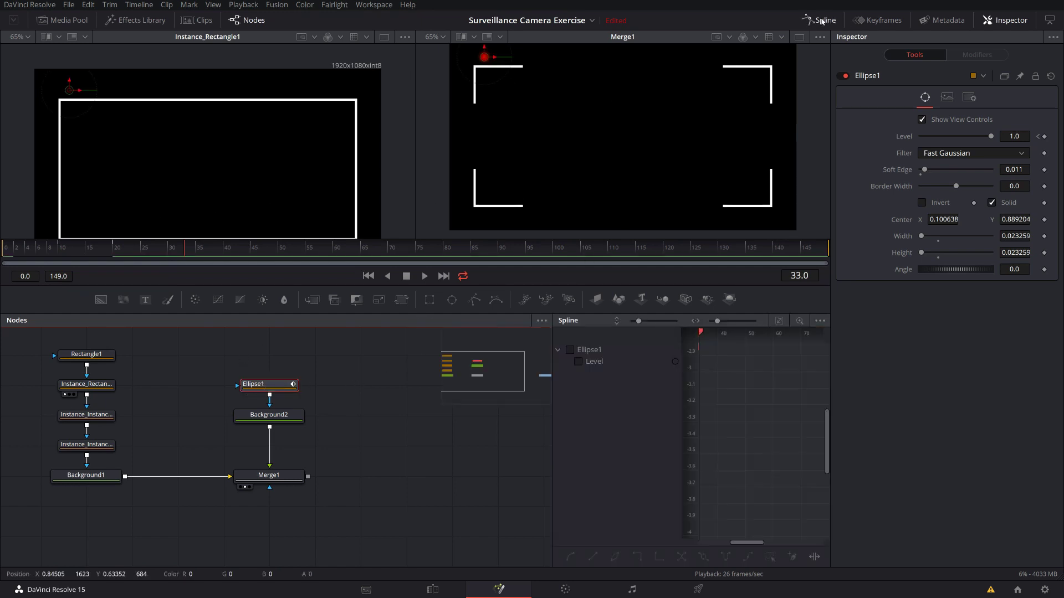
pyautogui.click(578, 362)
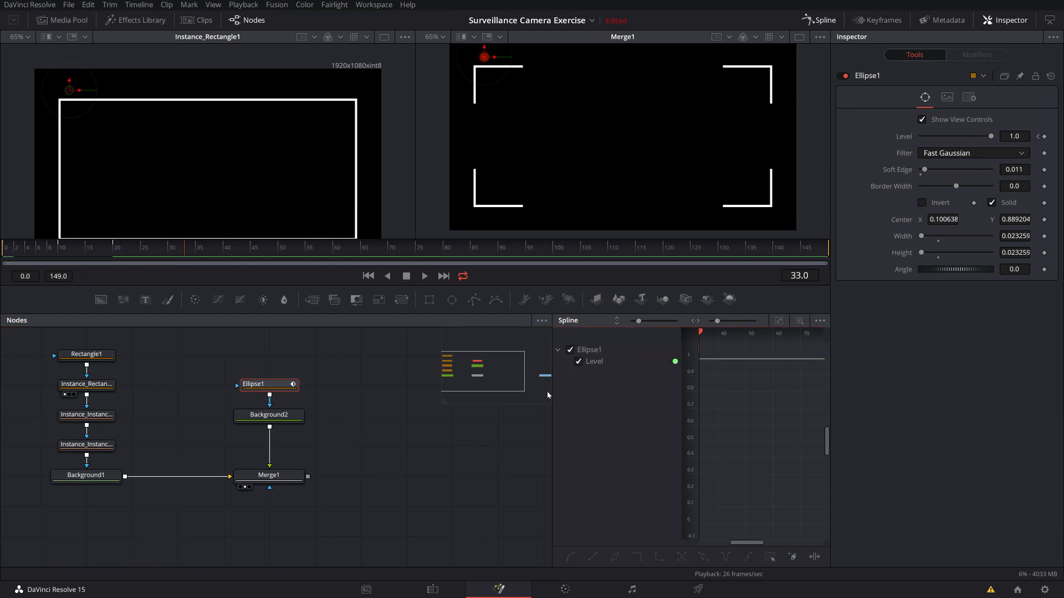
pyautogui.moveTo(552, 393); pyautogui.dragTo(304, 399)
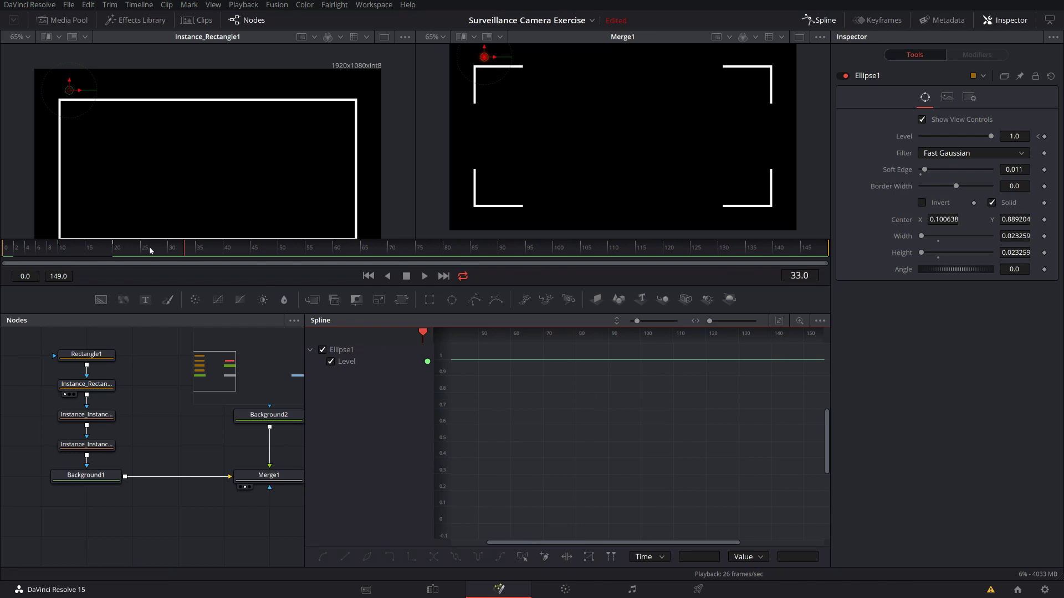
pyautogui.click(2, 247)
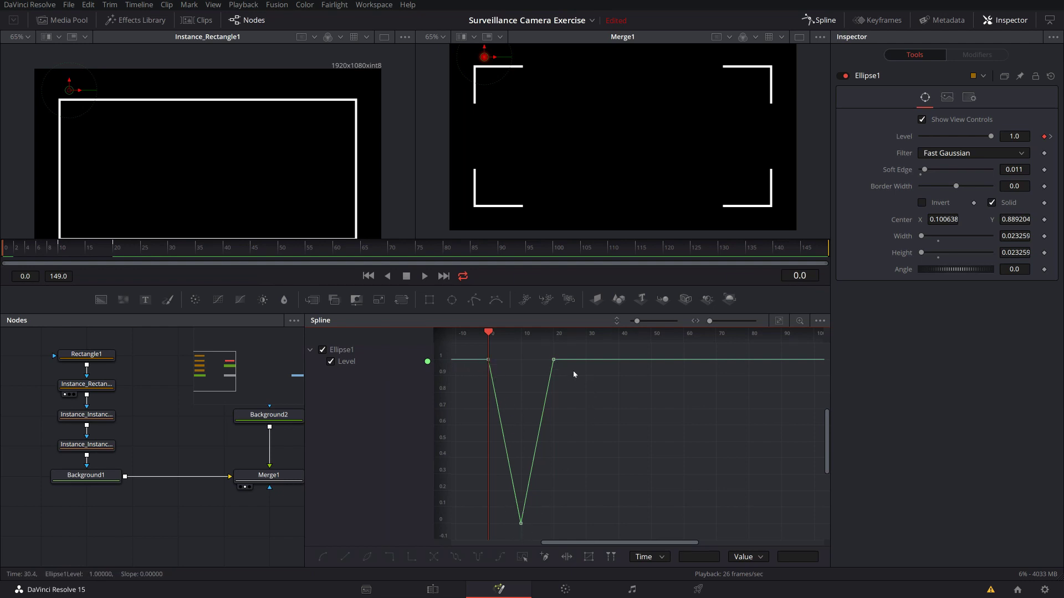
pyautogui.moveTo(594, 540); pyautogui.dragTo(551, 503)
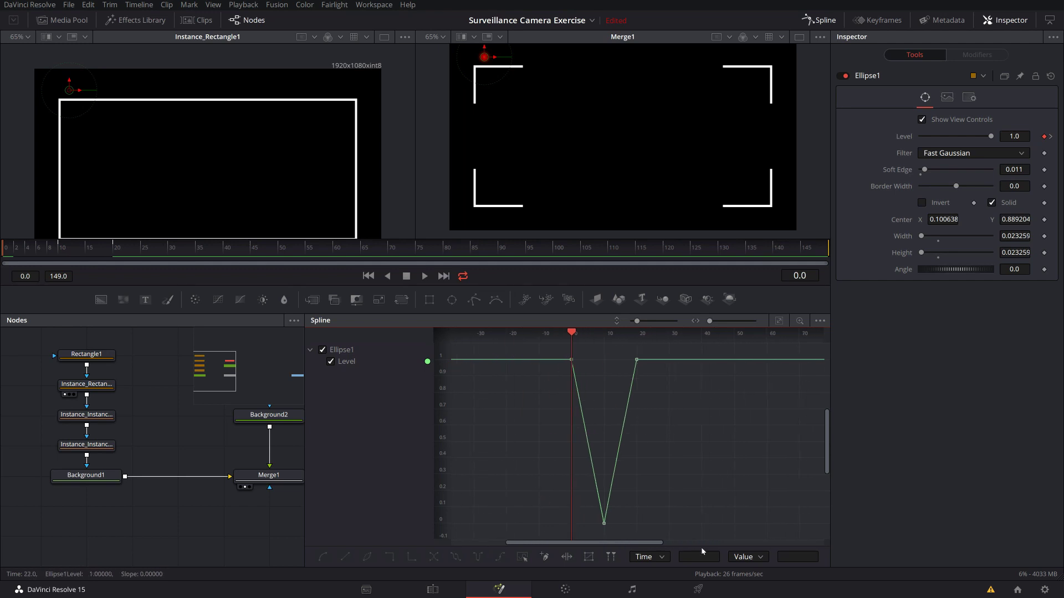
# Step: Select all of the Level curve's keyframes and set them to Loop
pyautogui.moveTo(705, 536); pyautogui.dragTo(559, 355)
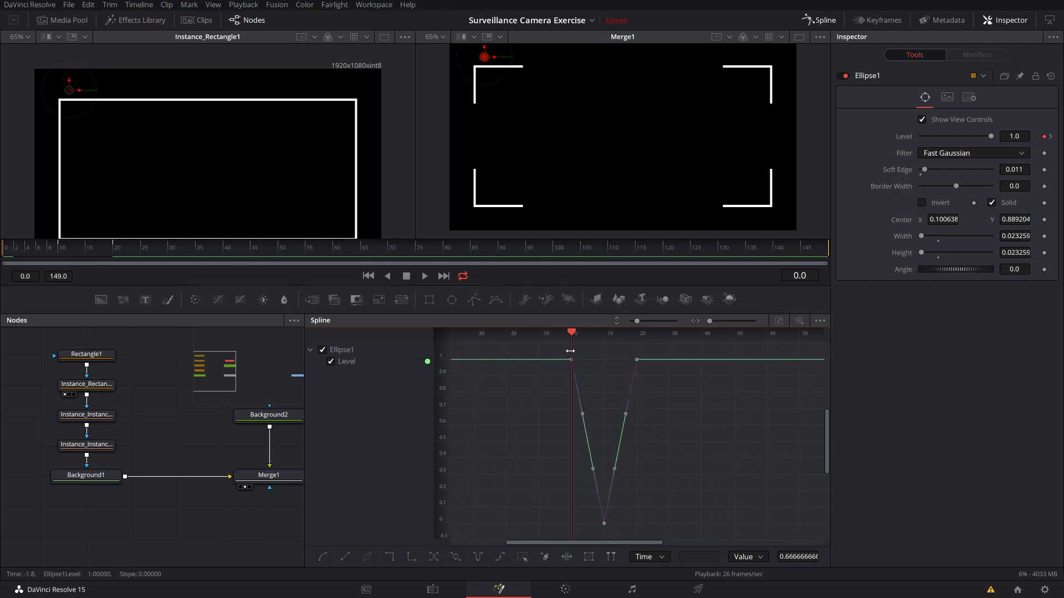
pyautogui.rightClick(659, 397)
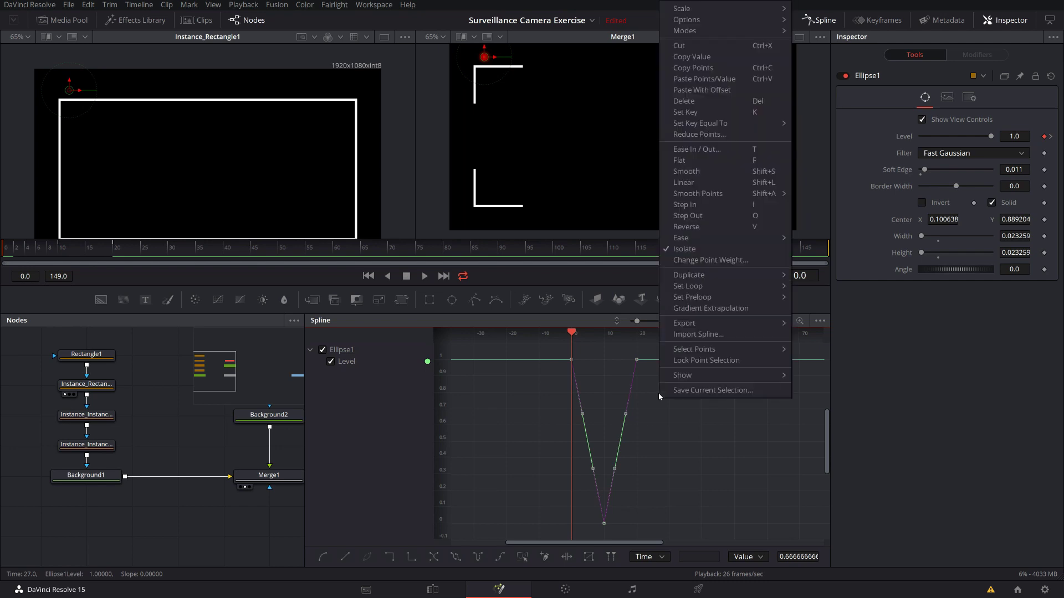
pyautogui.moveTo(696, 289)
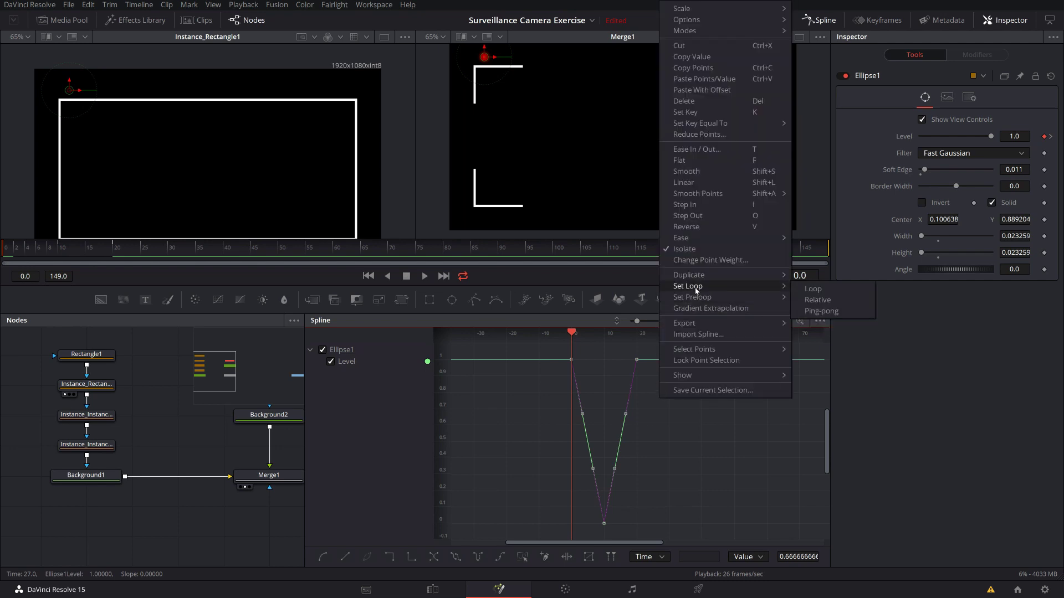
pyautogui.click(813, 289)
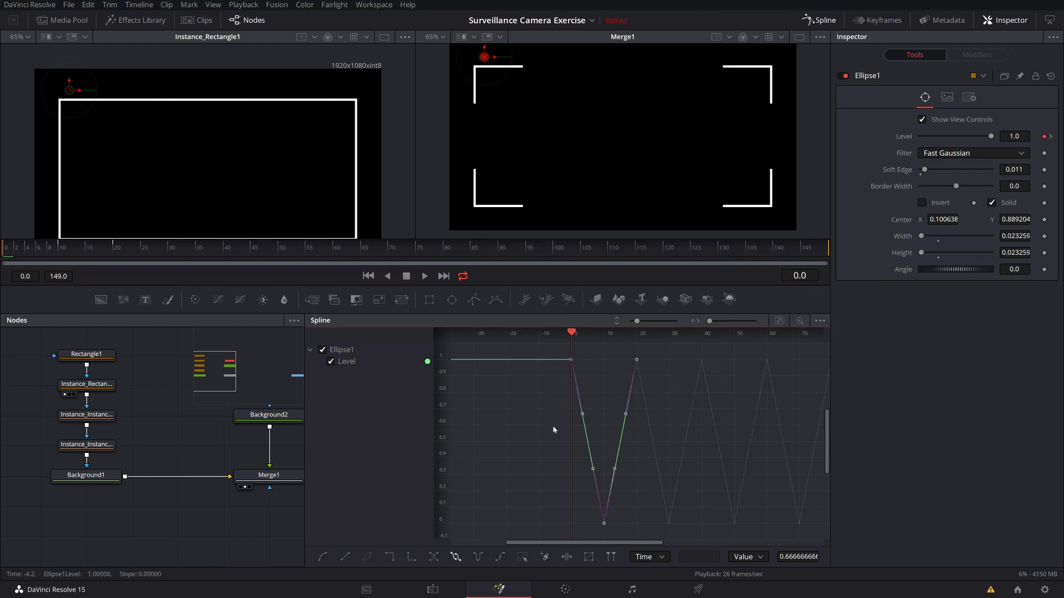
# Step: Examine the looped Level curve, play the composition to check the repeating blink, and close the Spline editor
pyautogui.moveTo(794, 438); pyautogui.dragTo(682, 421)
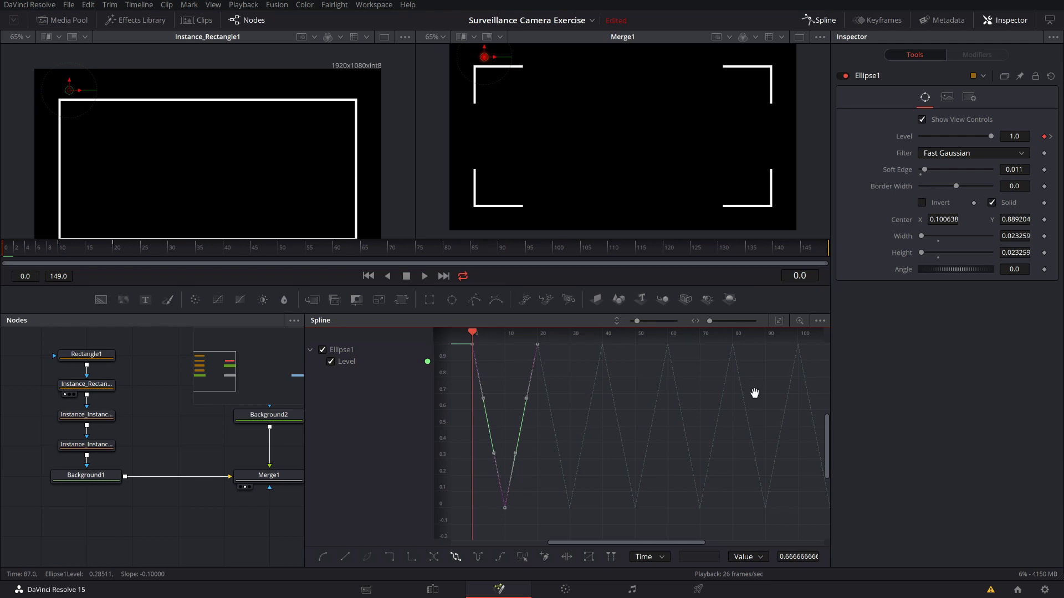
pyautogui.moveTo(752, 392)
pyautogui.mouseDown()
pyautogui.moveTo(543, 408)
pyautogui.moveTo(752, 397)
pyautogui.mouseUp()
pyautogui.press('space')
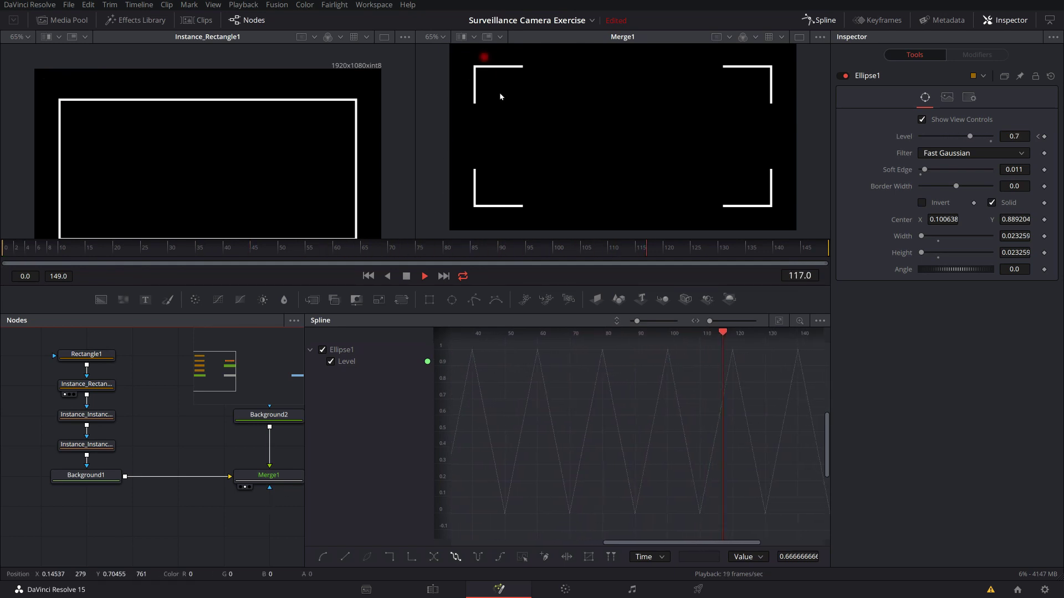
pyautogui.press('space')
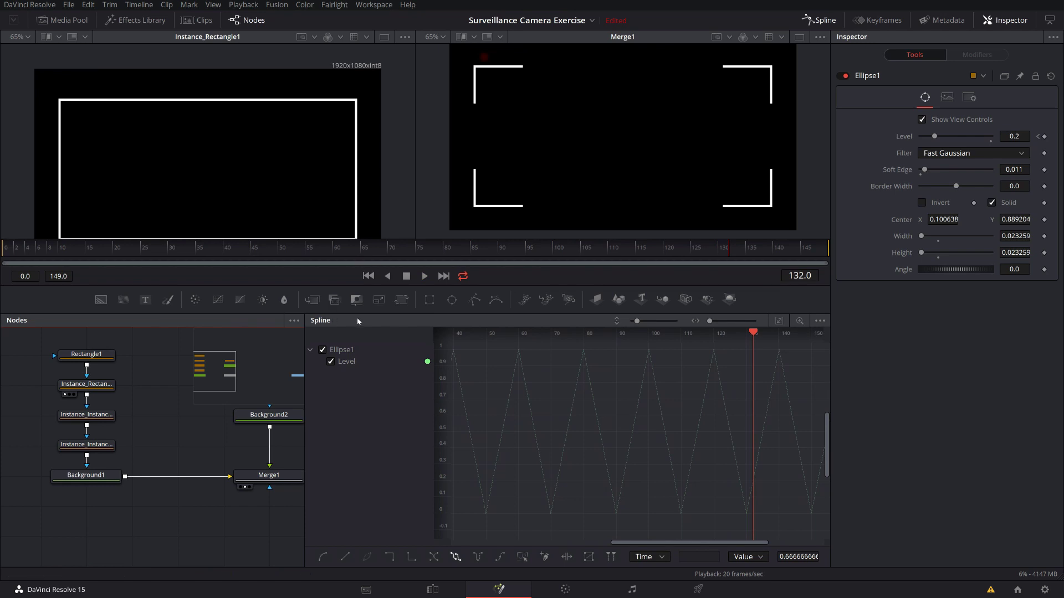
pyautogui.click(818, 20)
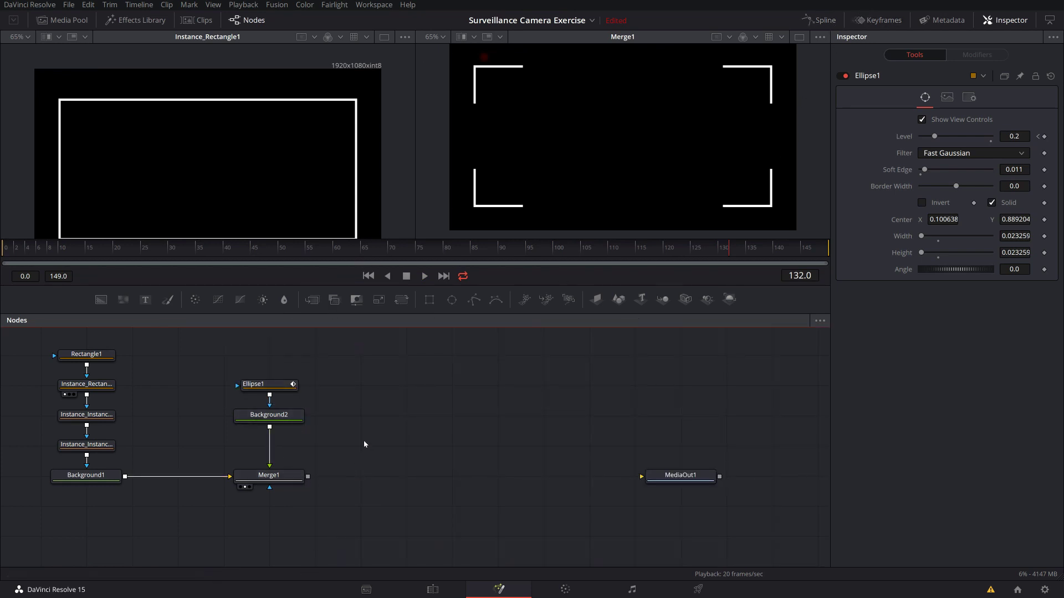
# Step: Merge a Text+ node reading "REC" over Merge1 and show Merge2 in the second viewer
pyautogui.click(244, 323)
pyautogui.click(146, 304)
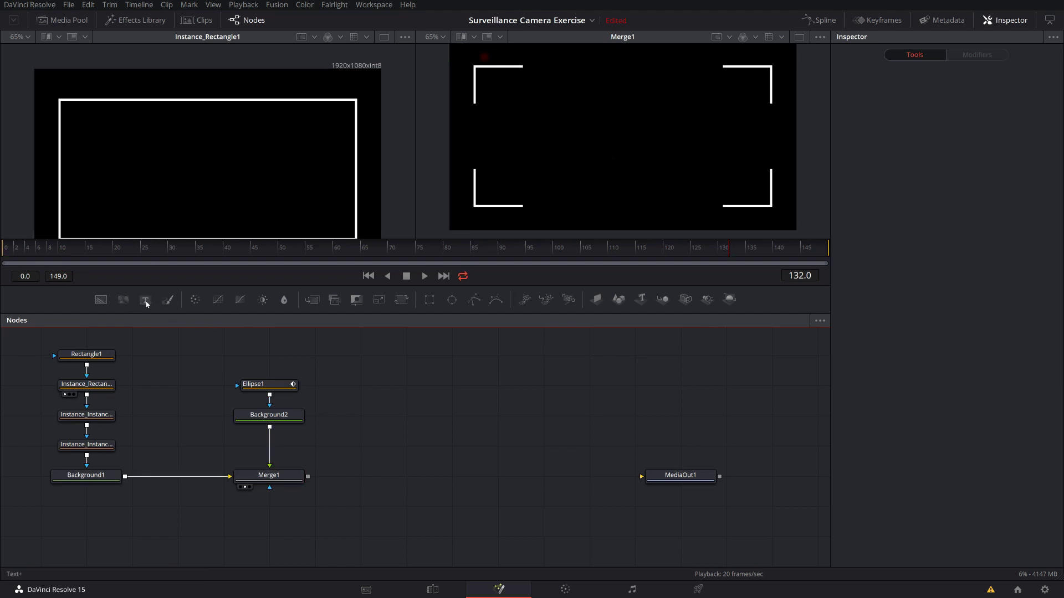
pyautogui.moveTo(398, 446); pyautogui.dragTo(309, 478)
pyautogui.click(361, 444)
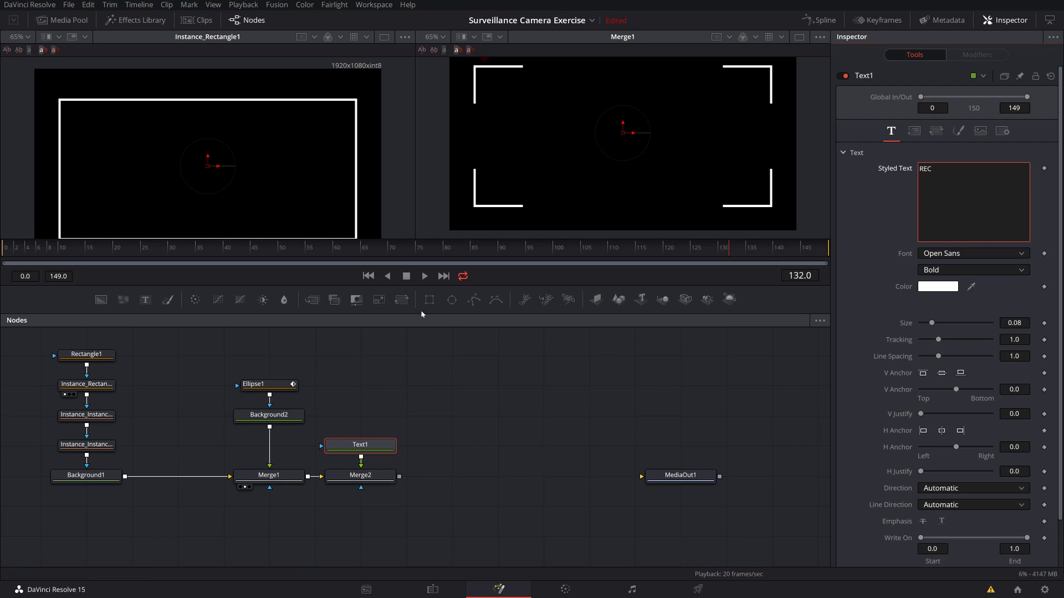
pyautogui.click(370, 478)
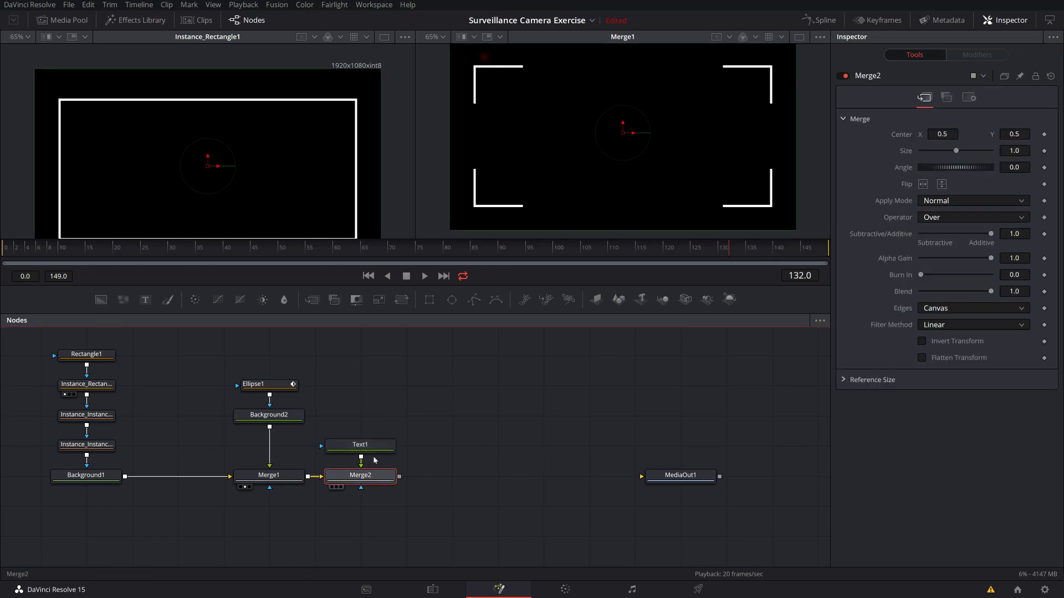
pyautogui.press('2')
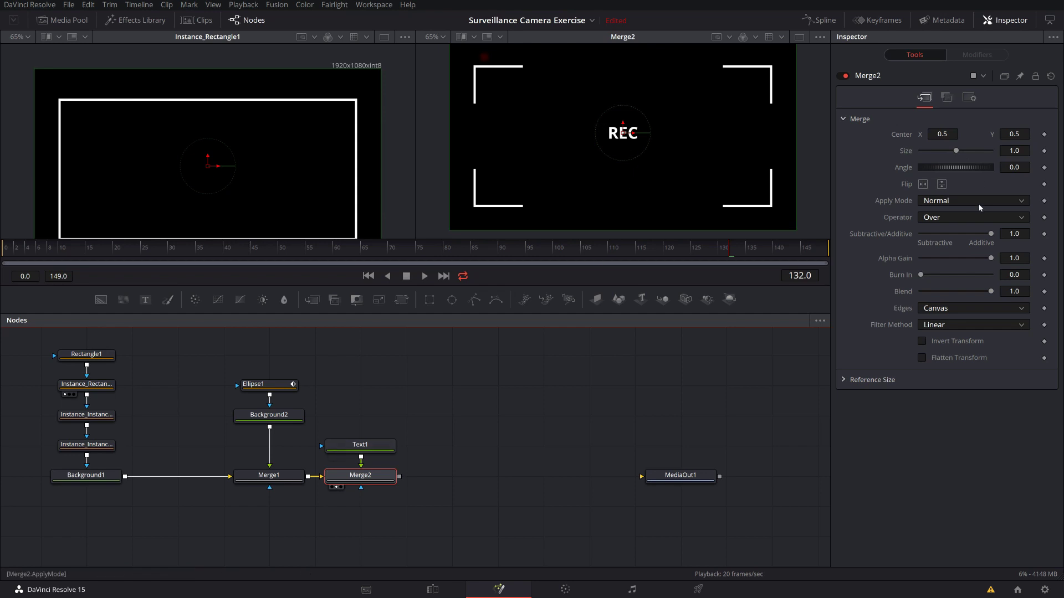
# Step: Move the REC text above the upper-left bracket beside the record dot and reduce its size to 0.0512
pyautogui.moveTo(624, 137); pyautogui.dragTo(509, 60)
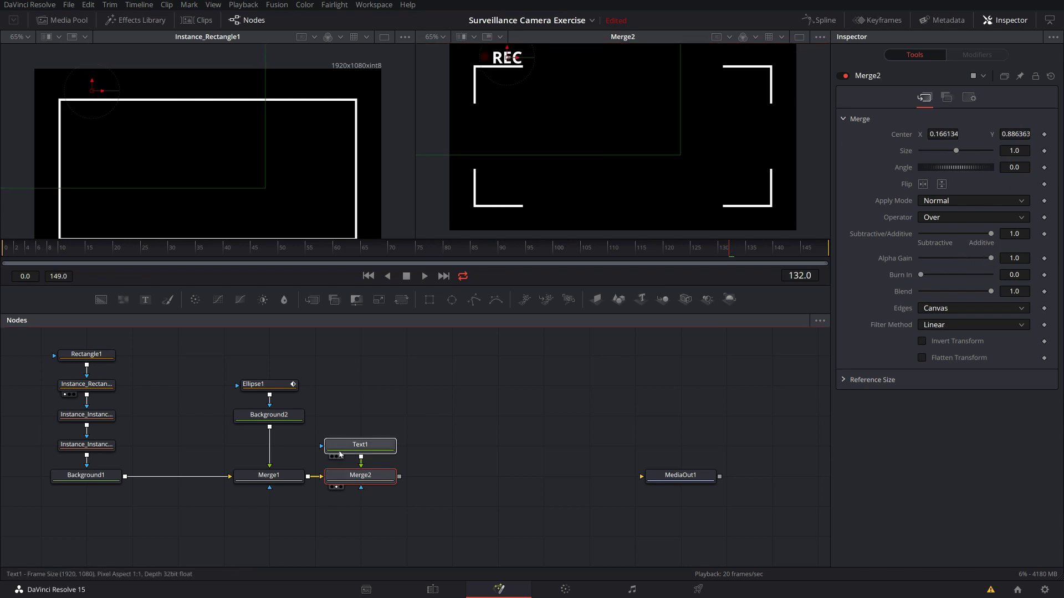
pyautogui.click(360, 445)
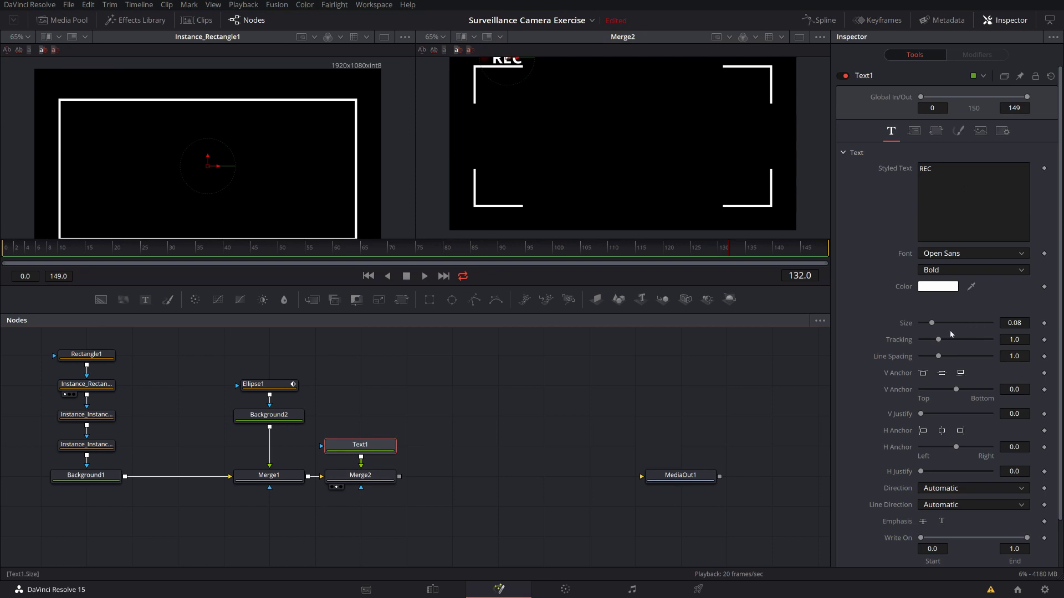
pyautogui.moveTo(934, 327); pyautogui.dragTo(930, 327)
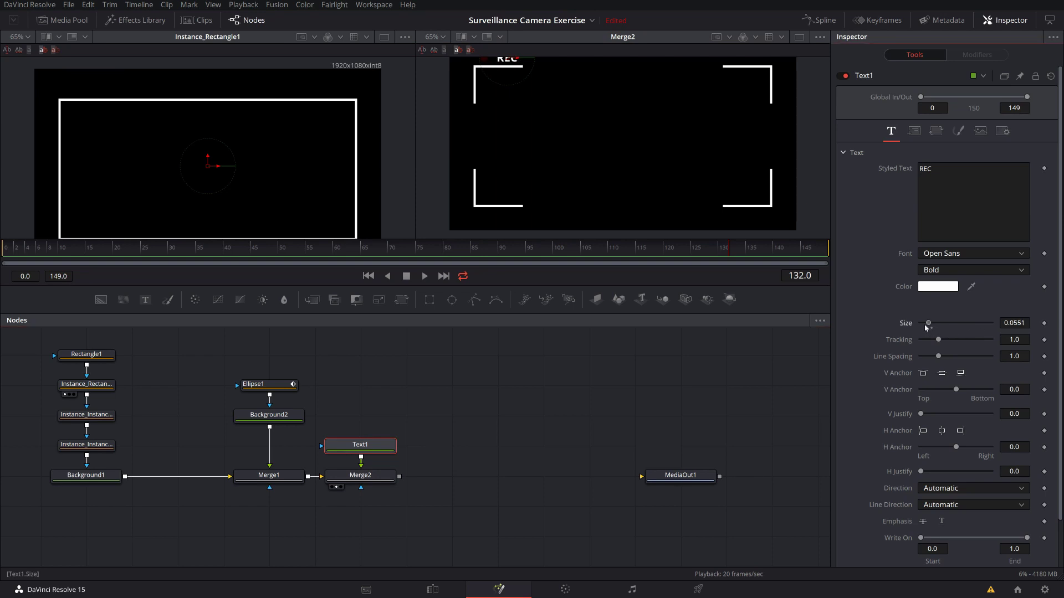
pyautogui.scroll(4, 620, 197)
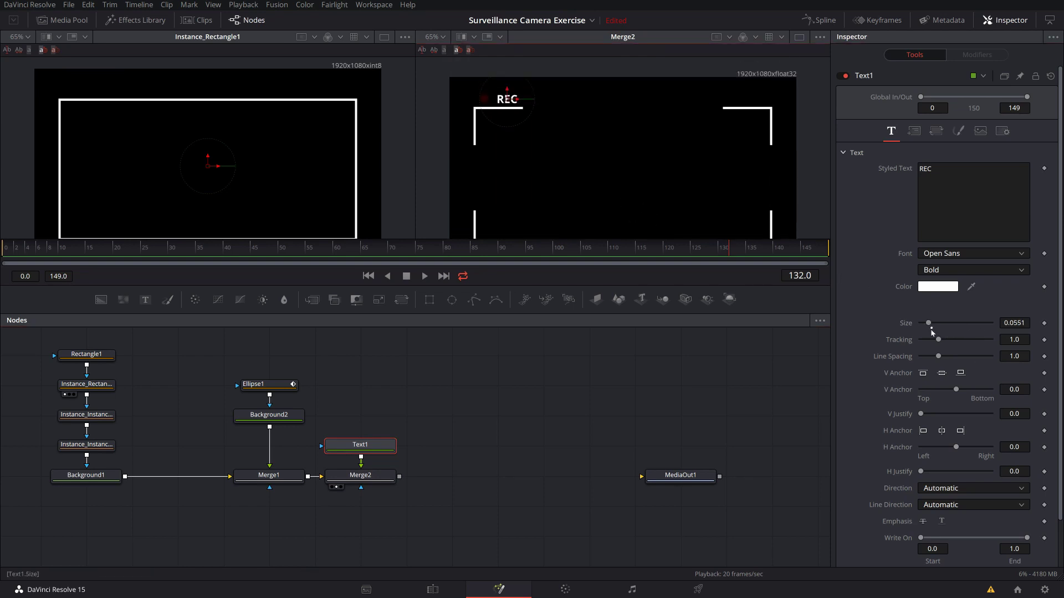
pyautogui.moveTo(930, 327); pyautogui.dragTo(928, 327)
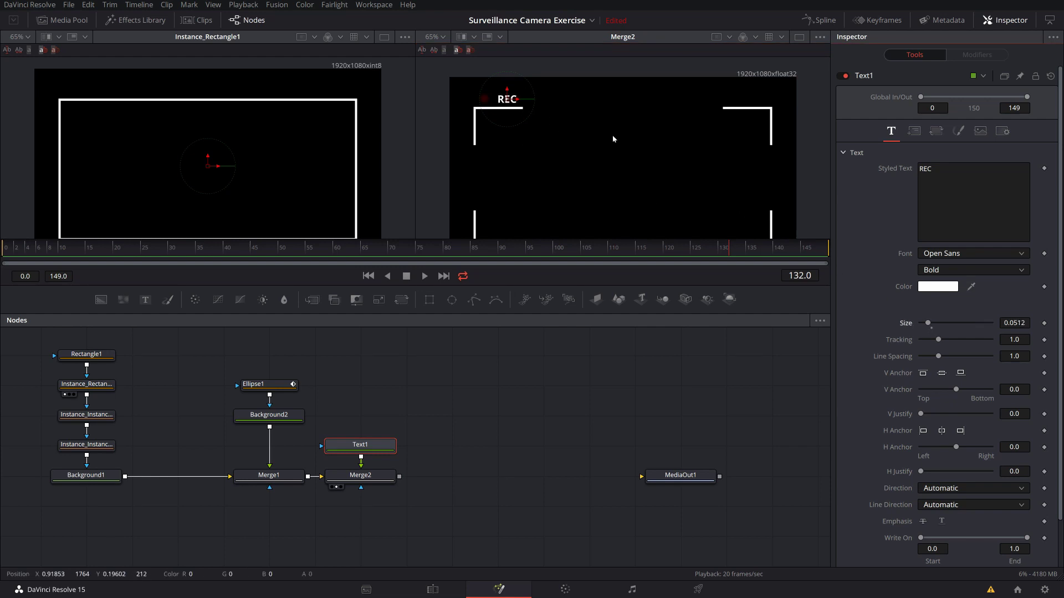
pyautogui.moveTo(506, 99); pyautogui.dragTo(503, 102)
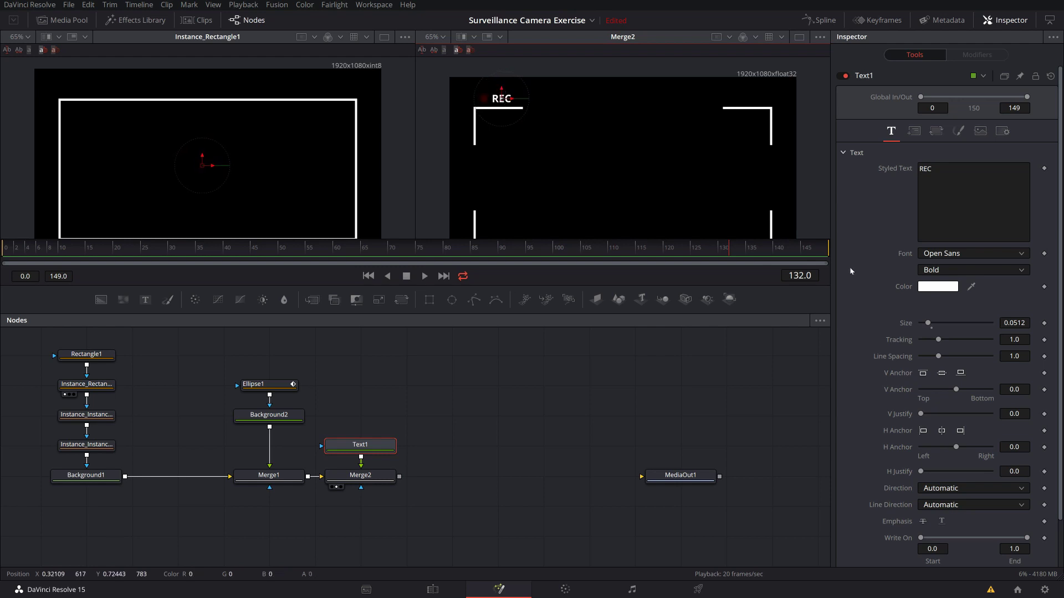
# Step: Change the REC text's font to Courier New and show the whole overlay frame in the viewer
pyautogui.click(960, 254)
pyautogui.scroll(10, 970, 291)
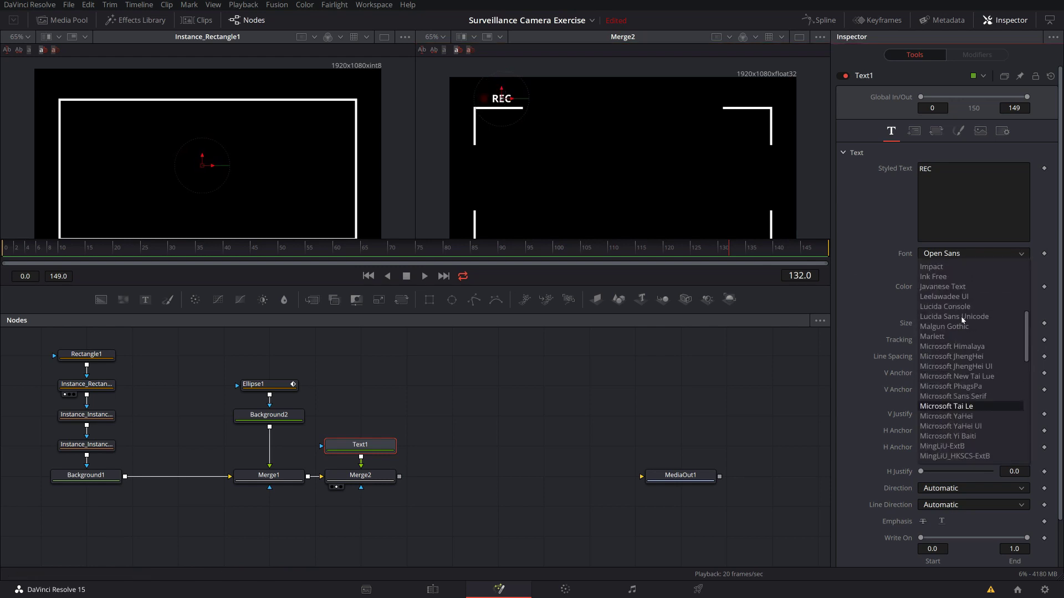
pyautogui.scroll(-1, 960, 299)
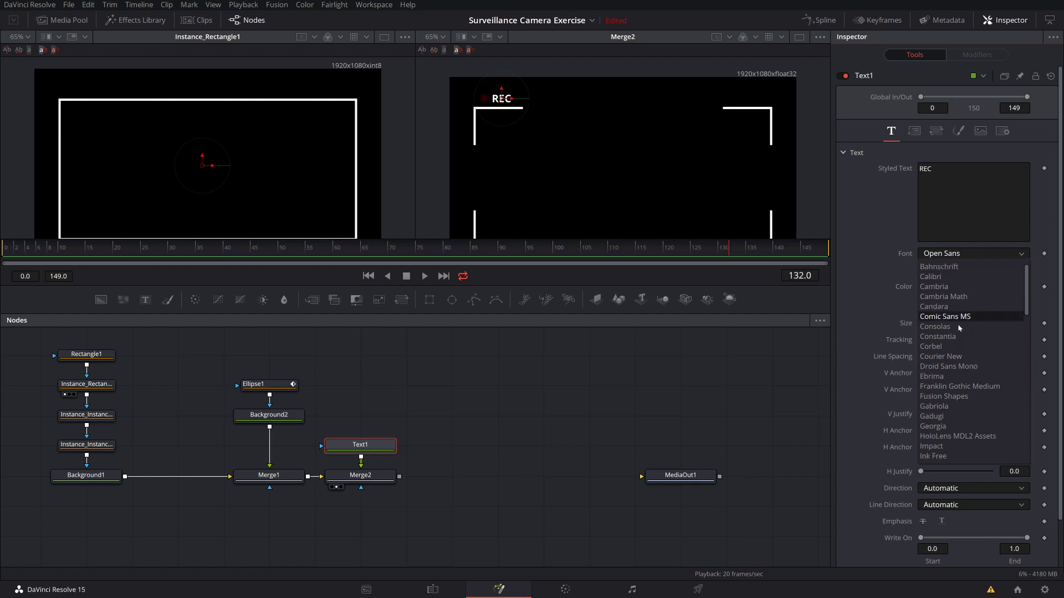
pyautogui.click(942, 356)
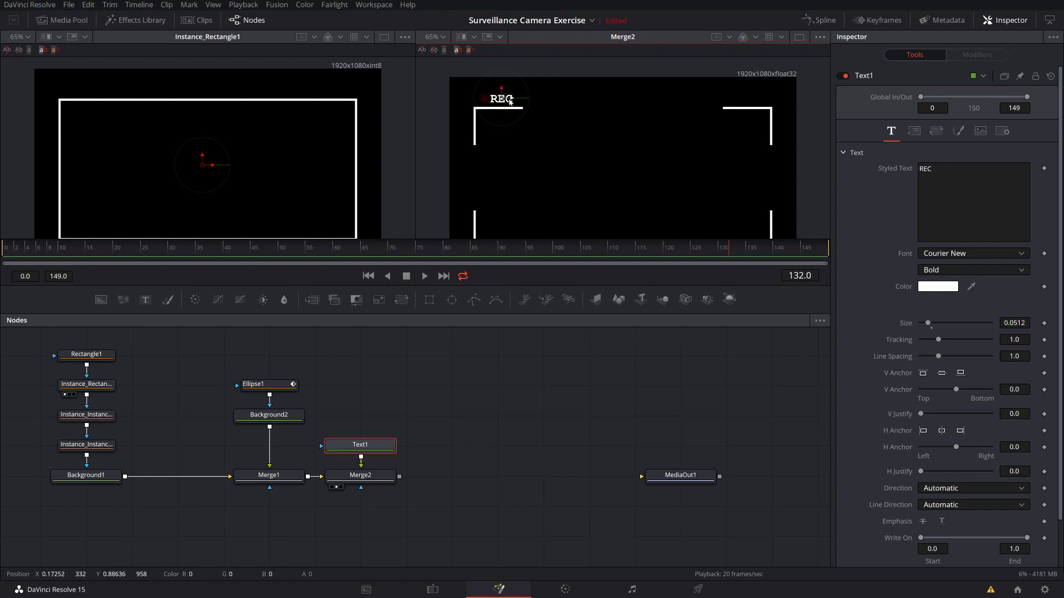
pyautogui.click(535, 386)
pyautogui.scroll(-2, 638, 158)
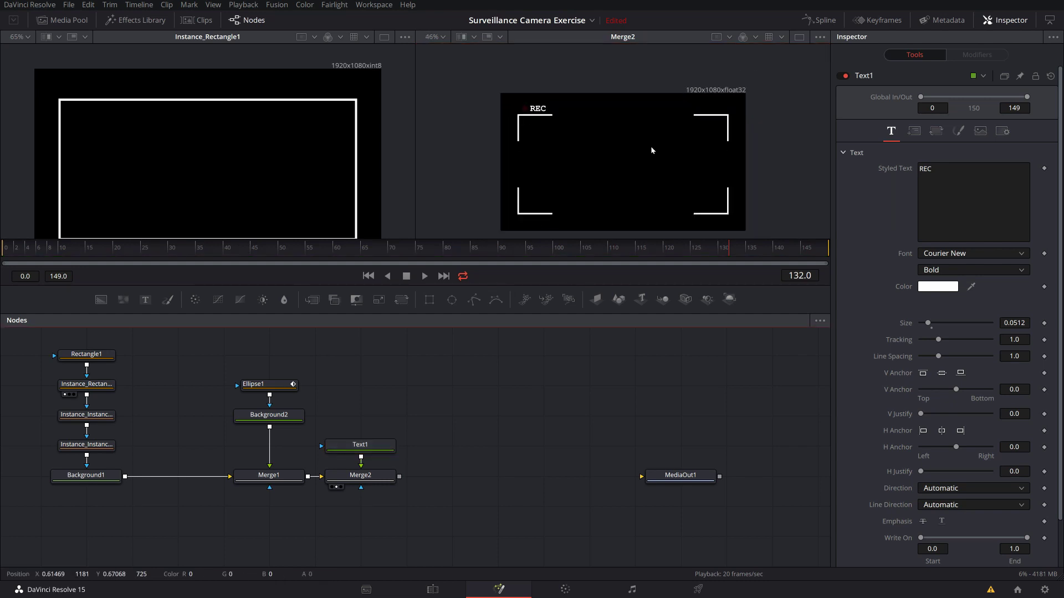
# Step: Spread out Text1 and Merge2 in the node graph and merge a duplicate of Text1 over the original
pyautogui.moveTo(302, 407); pyautogui.dragTo(498, 516)
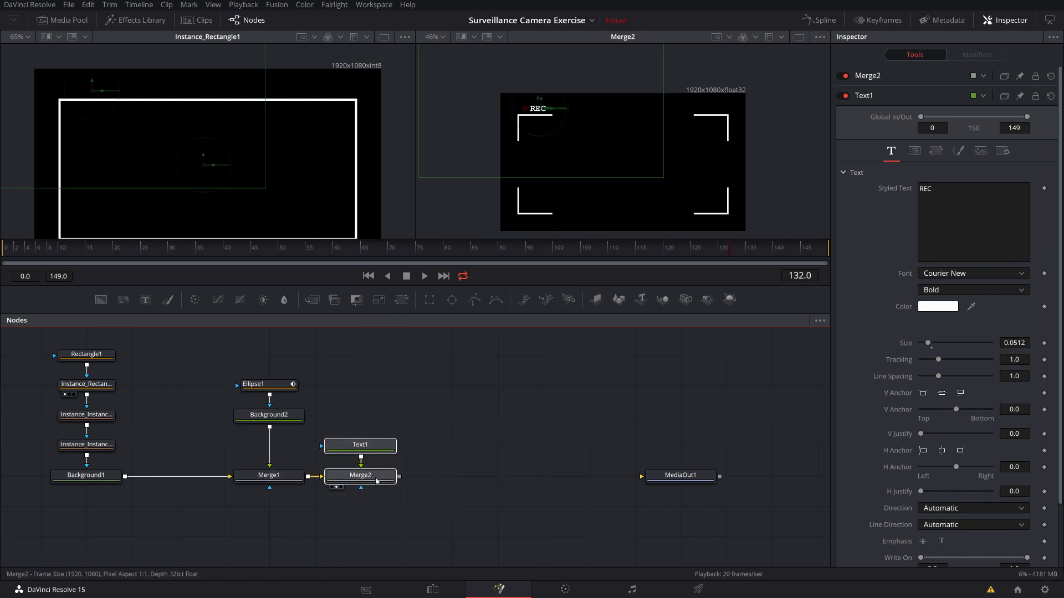
pyautogui.moveTo(379, 480); pyautogui.dragTo(470, 482)
pyautogui.click(470, 482)
pyautogui.moveTo(452, 445); pyautogui.dragTo(451, 355)
pyautogui.hotkey('ctrl', 'c')
pyautogui.hotkey('ctrl', 'v')
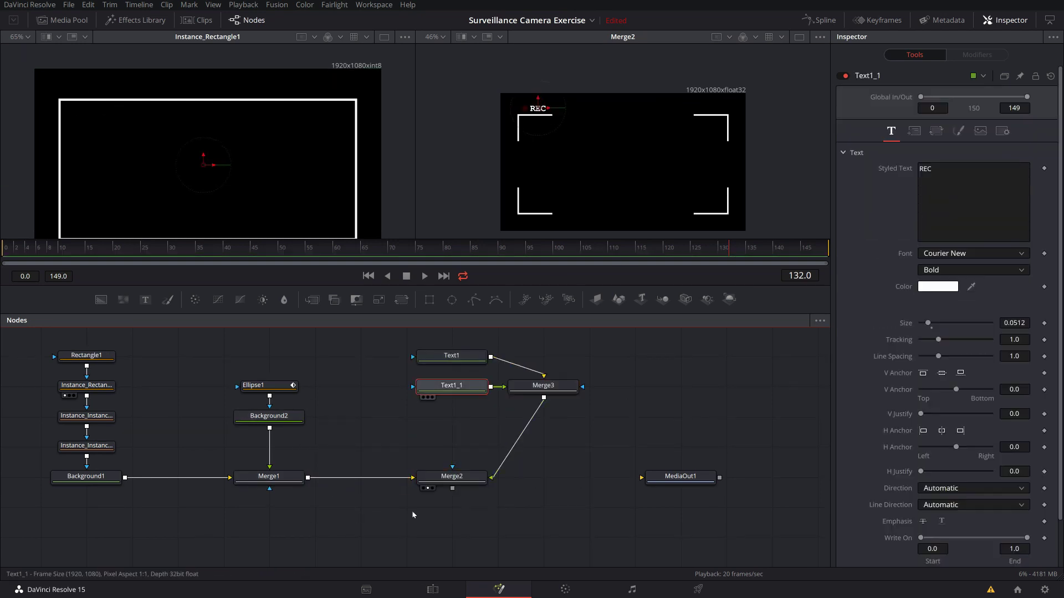
pyautogui.moveTo(451, 475); pyautogui.dragTo(543, 476)
# Step: Move the duplicated text above the upper-right bracket and change its wording to "CAMERA 1"
pyautogui.click(451, 387)
pyautogui.moveTo(646, 108); pyautogui.dragTo(715, 108)
pyautogui.write('CAMERA 1')
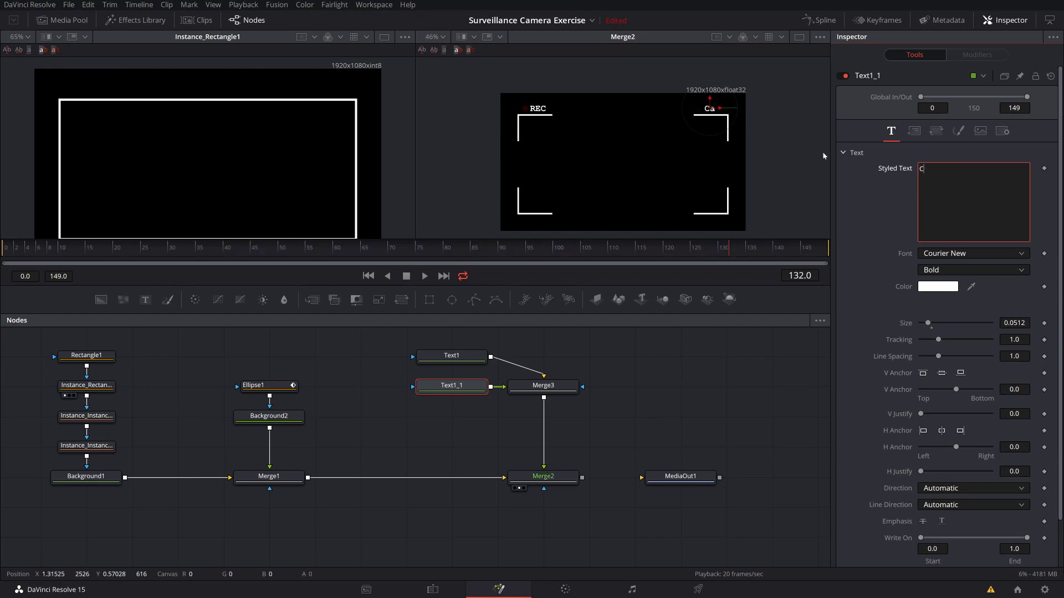
# Step: Merge another text copy after Merge3, place it below the lower-right bracket and set it to "2019/04/06"
pyautogui.click(544, 386)
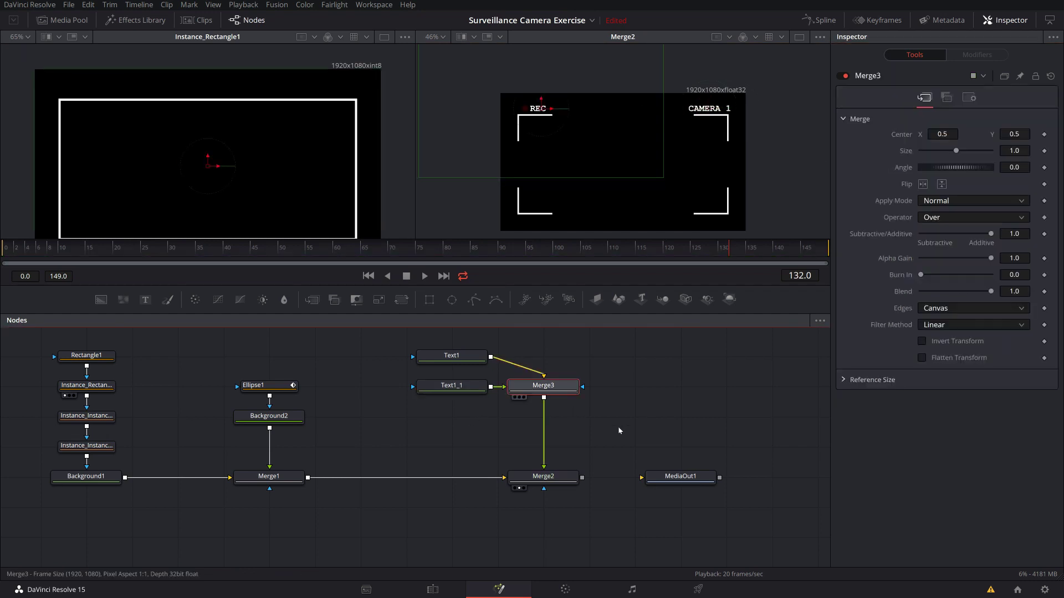
pyautogui.hotkey('ctrl', 'v')
pyautogui.moveTo(708, 110); pyautogui.dragTo(709, 221)
pyautogui.moveTo(959, 169); pyautogui.dragTo(837, 156)
pyautogui.write('2019/')
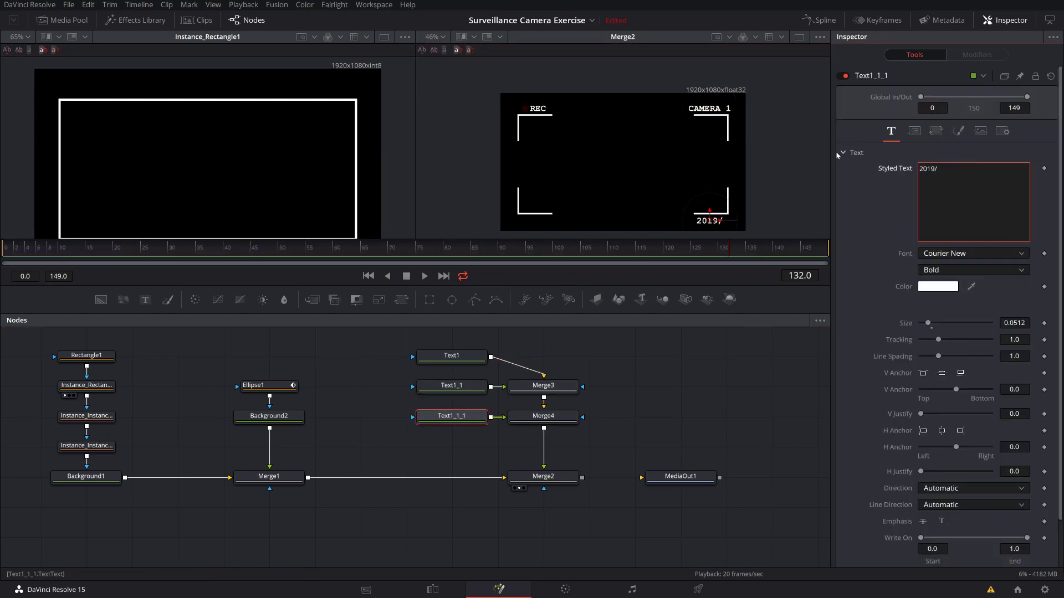
pyautogui.write('04/016')
# Step: Merge a further text copy after Merge4, set it to "000312" and place it below the lower-left bracket
pyautogui.click(543, 415)
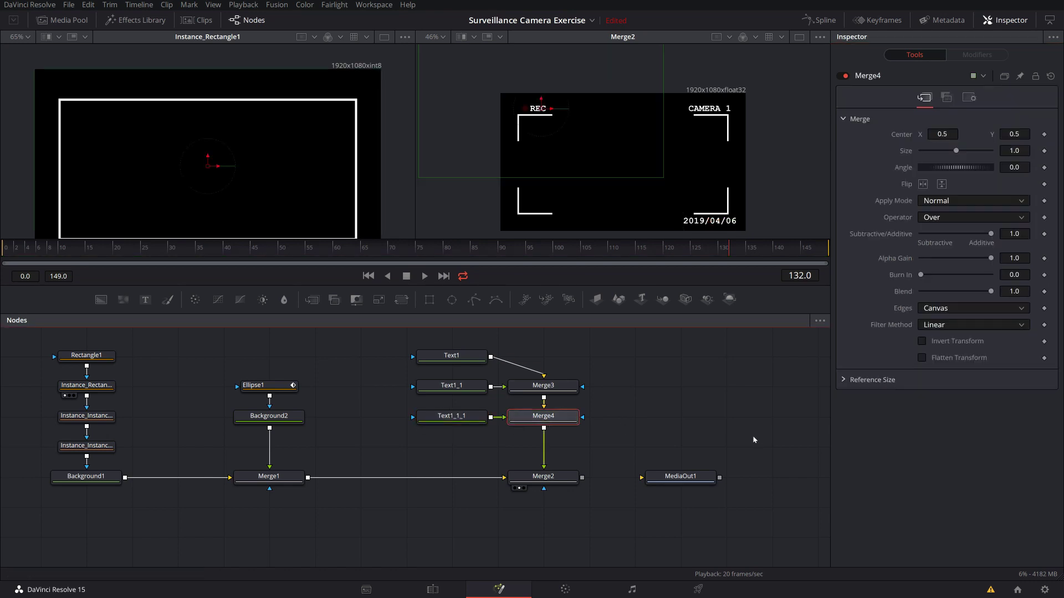
pyautogui.hotkey('ctrl', 'v')
pyautogui.click(452, 446)
pyautogui.moveTo(959, 169); pyautogui.dragTo(918, 168)
pyautogui.write('000312')
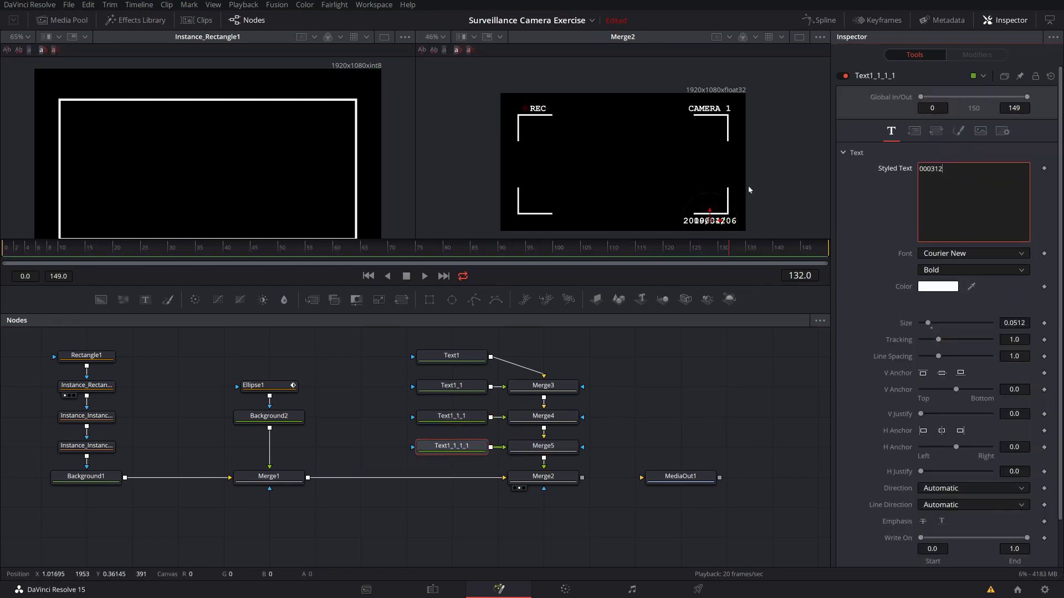
pyautogui.moveTo(710, 221); pyautogui.dragTo(532, 219)
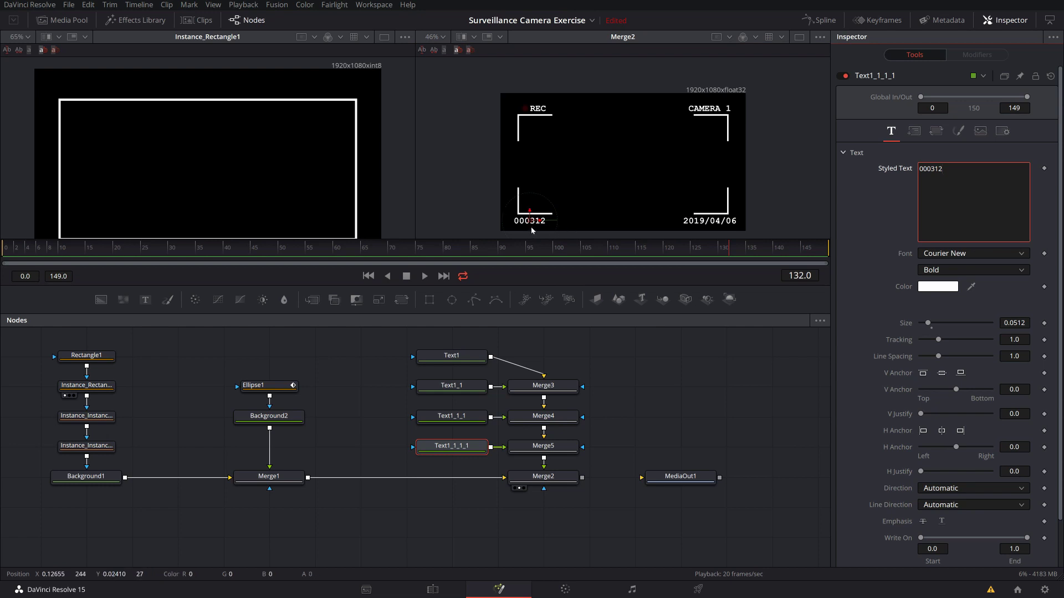
# Step: Add an expression to the 000312 text's Styled Text reading Text("000312"..time)
pyautogui.scroll(3, 532, 230)
pyautogui.scroll(2, 597, 211)
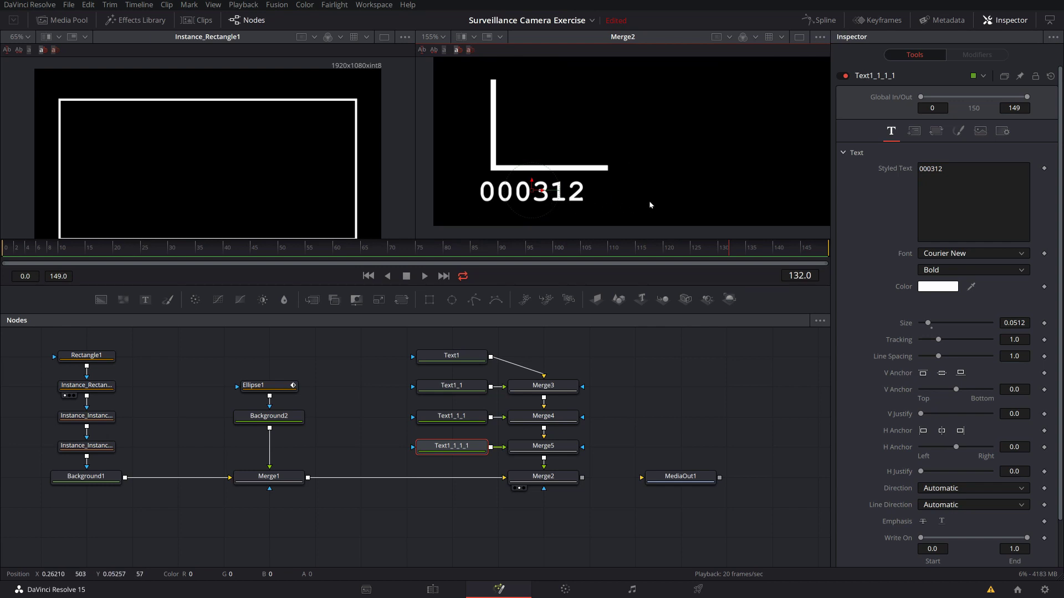
pyautogui.click(970, 202)
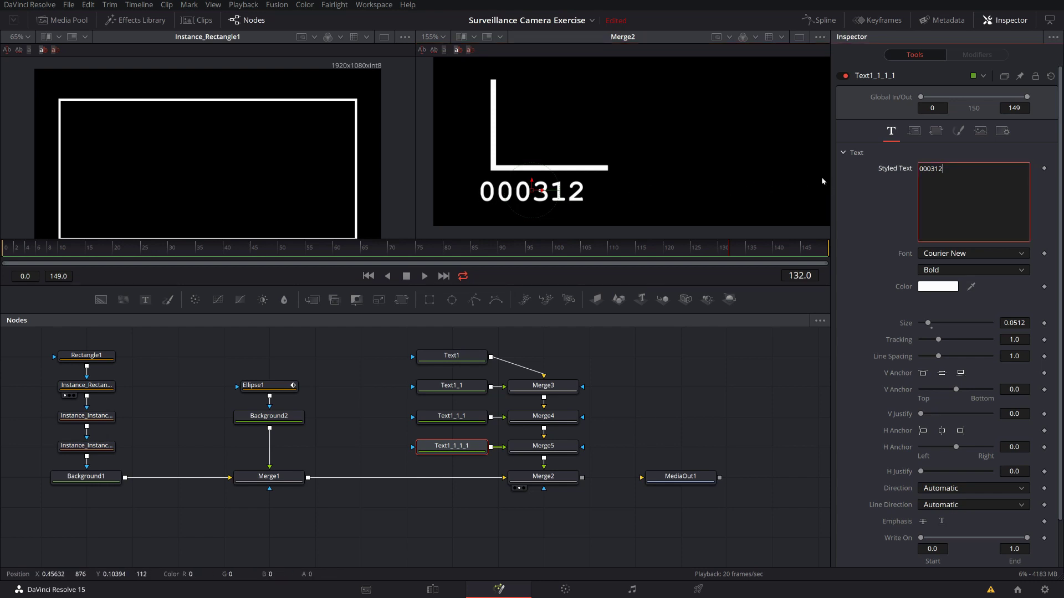
pyautogui.rightClick(892, 172)
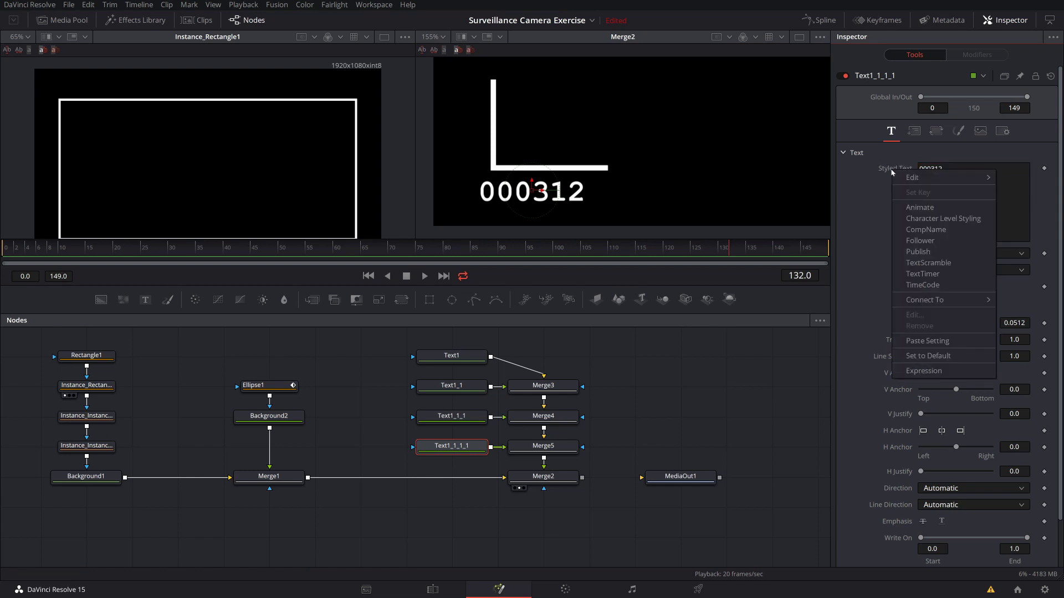
pyautogui.click(919, 372)
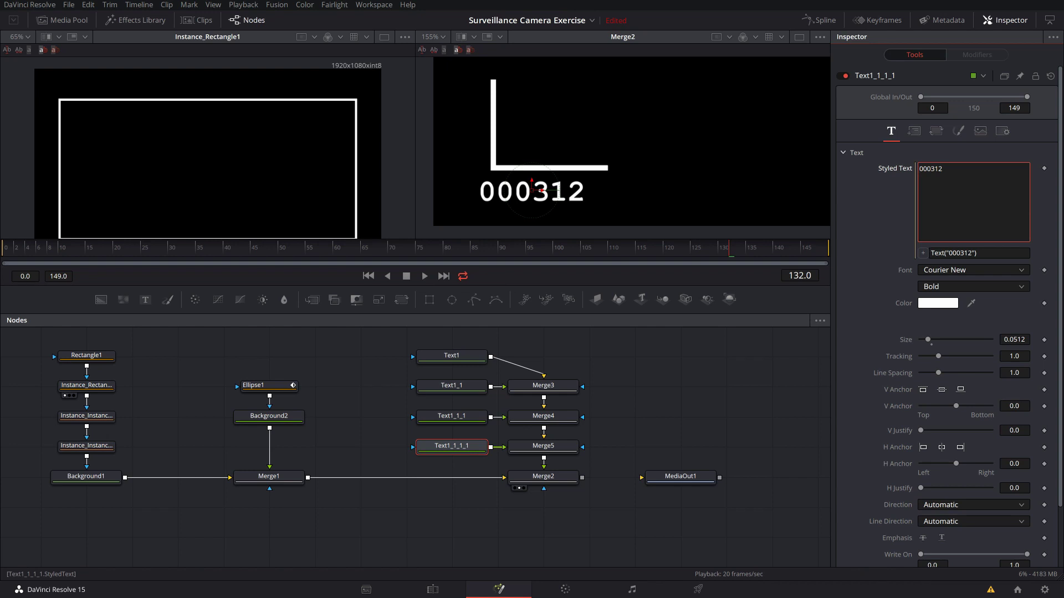
pyautogui.click(977, 253)
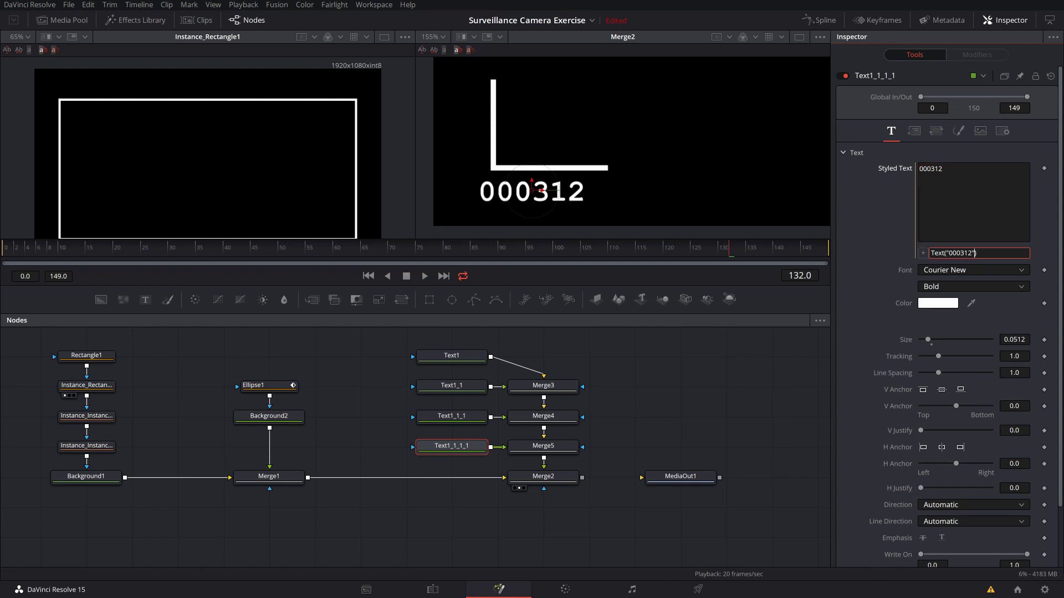
pyautogui.write('..')
pyautogui.write('time')
pyautogui.click(774, 383)
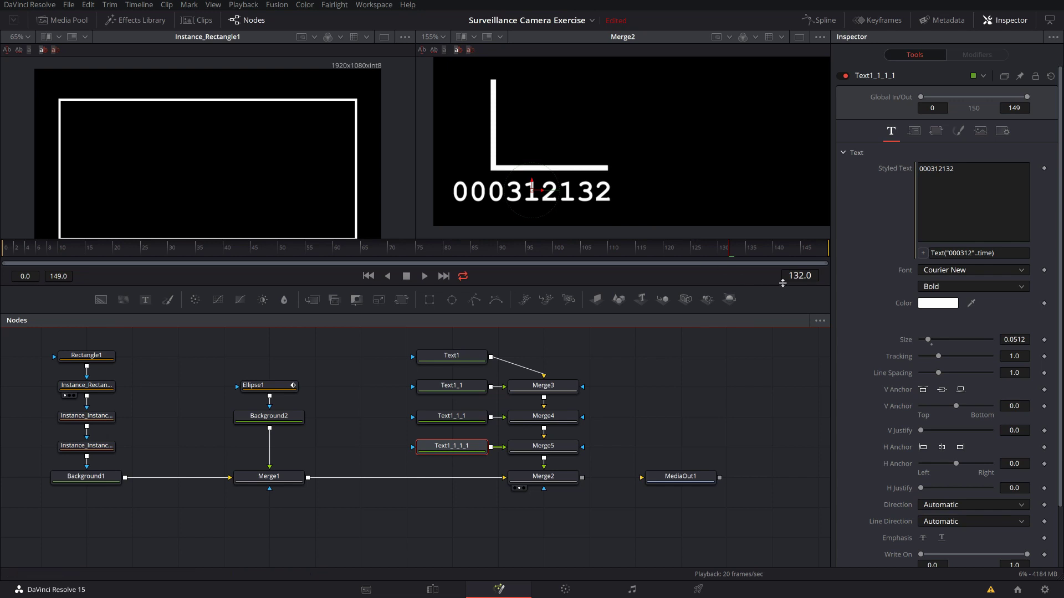
# Step: Scrub through the composition to check how the lower-left counter changes with the frame number
pyautogui.click(651, 250)
pyautogui.moveTo(652, 249); pyautogui.dragTo(278, 220)
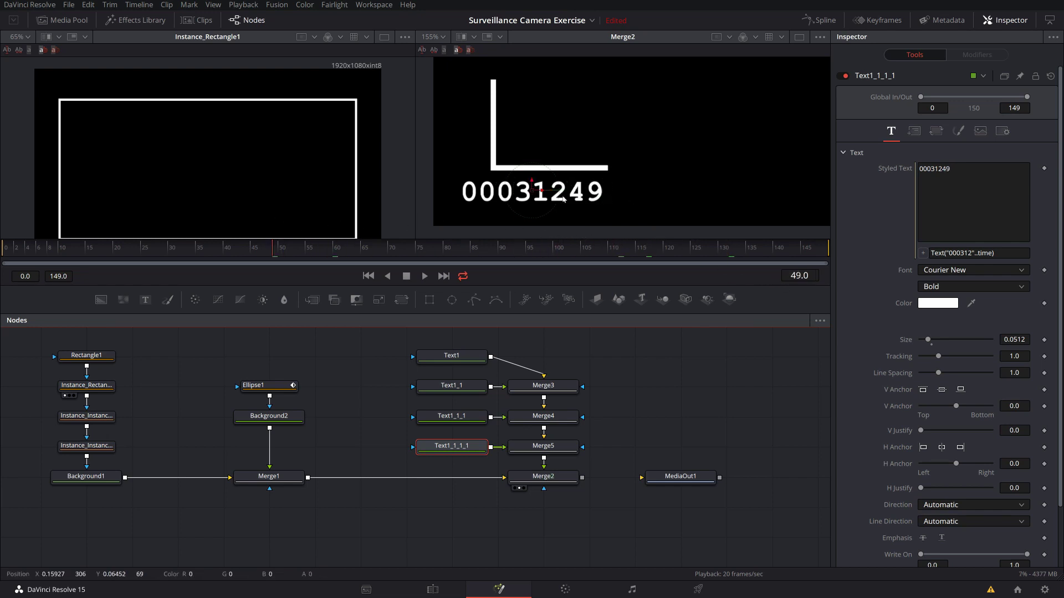
pyautogui.moveTo(469, 250); pyautogui.dragTo(536, 249)
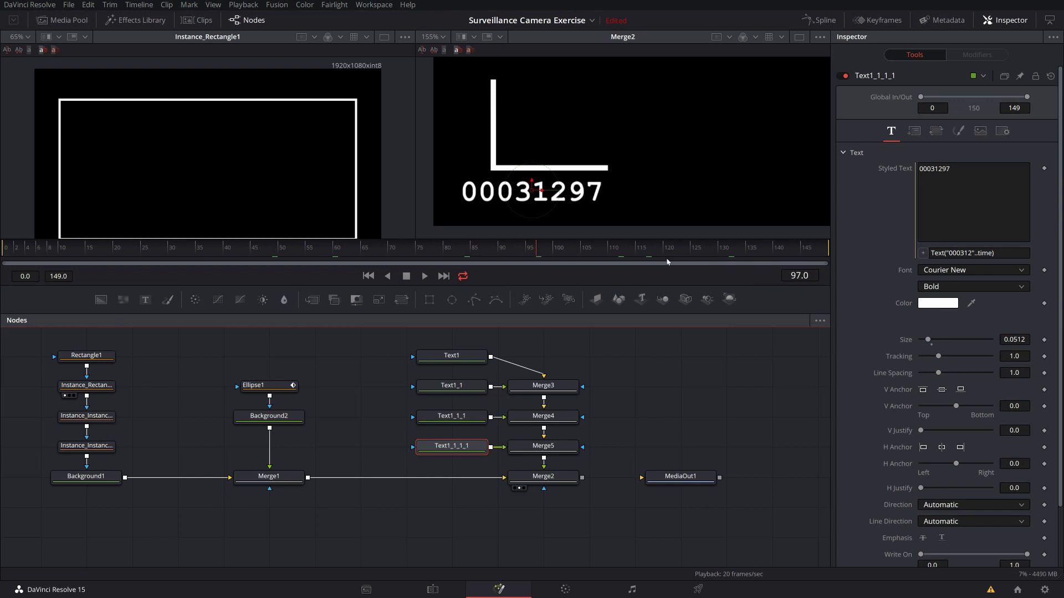
pyautogui.moveTo(738, 255); pyautogui.dragTo(254, 246)
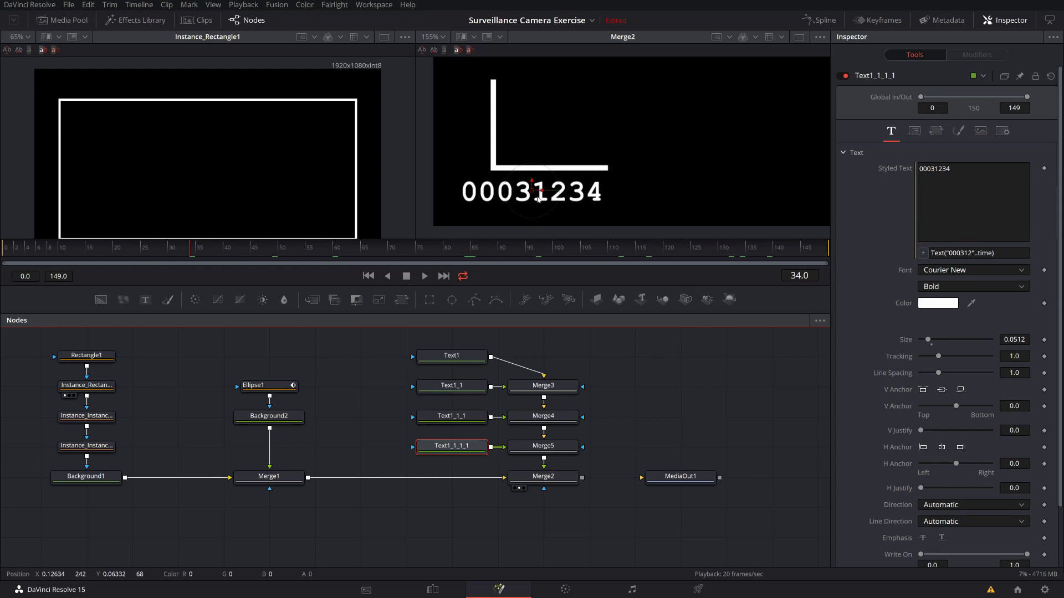
# Step: Nudge the counter text slightly right beneath its bracket and connect Merge2's output to MediaOut1
pyautogui.moveTo(544, 191); pyautogui.dragTo(556, 194)
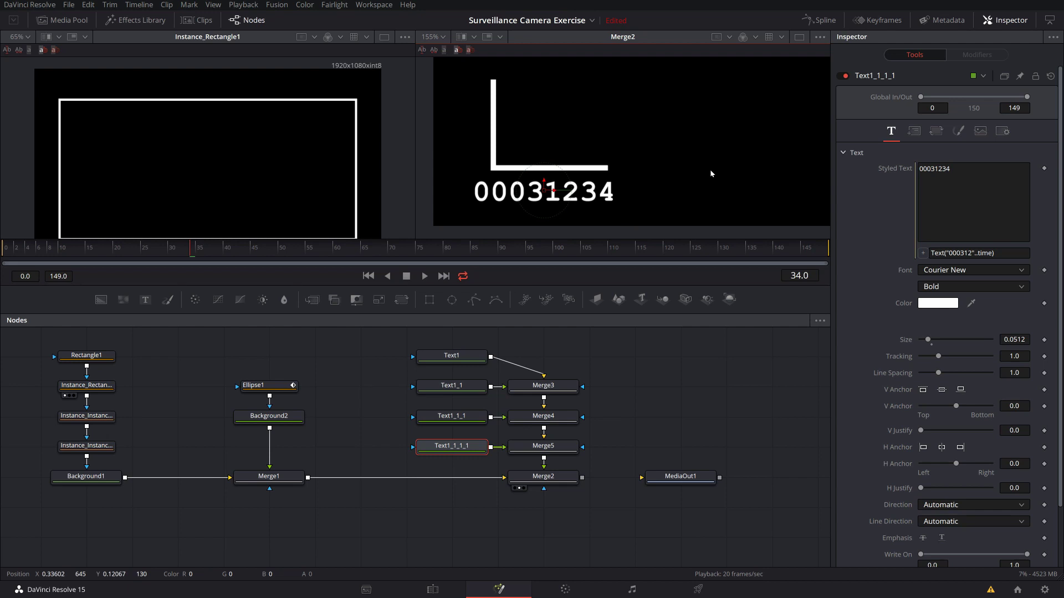
pyautogui.hotkey('shift', 'z')
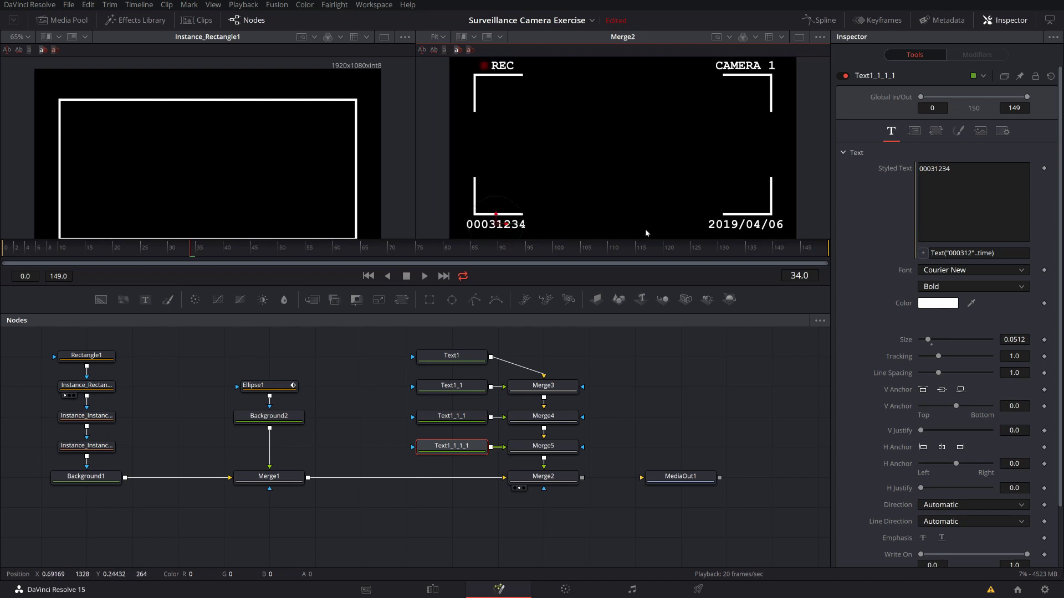
pyautogui.moveTo(582, 477); pyautogui.dragTo(679, 477)
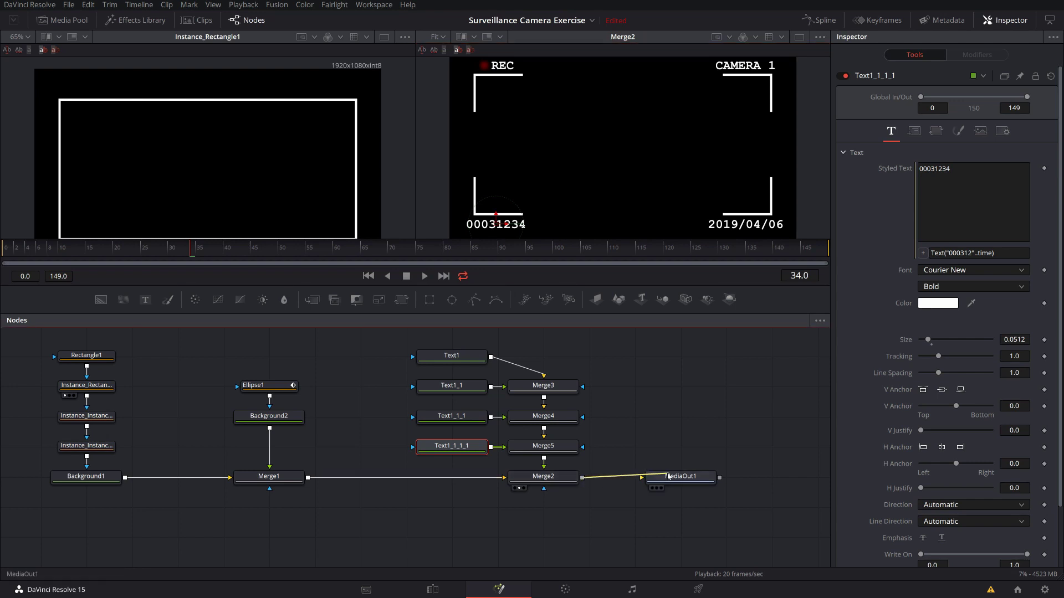
# Step: On the Edit page, place the Camera Overlay on Video 2 above the footage, starting at the timeline's beginning
pyautogui.click(433, 590)
pyautogui.moveTo(165, 63); pyautogui.dragTo(171, 351)
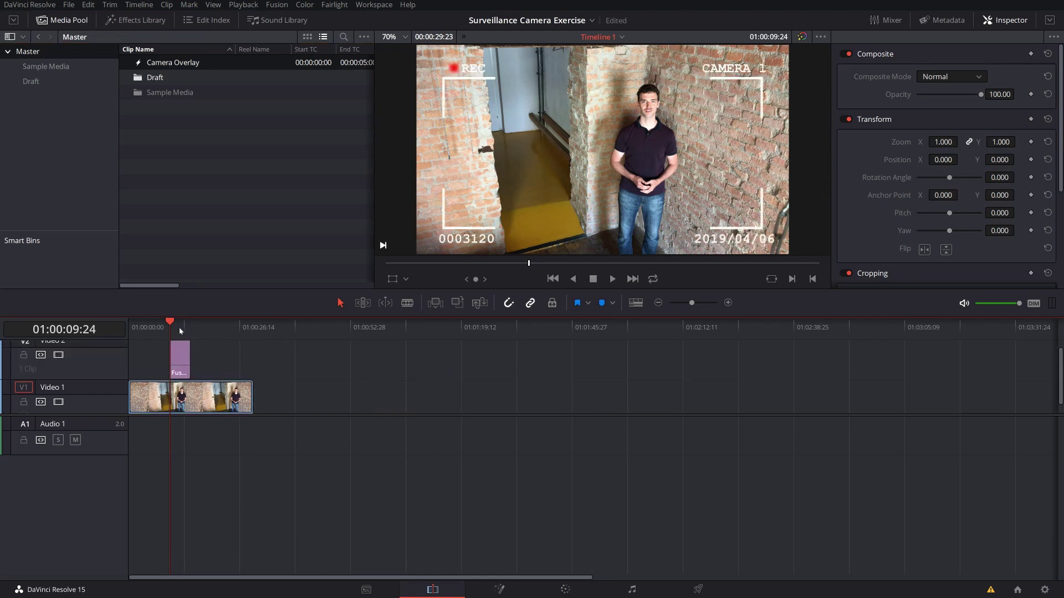
pyautogui.click(181, 354)
pyautogui.moveTo(189, 357)
pyautogui.mouseDown()
pyautogui.moveTo(334, 357)
pyautogui.moveTo(185, 359)
pyautogui.mouseUp()
pyautogui.click(197, 332)
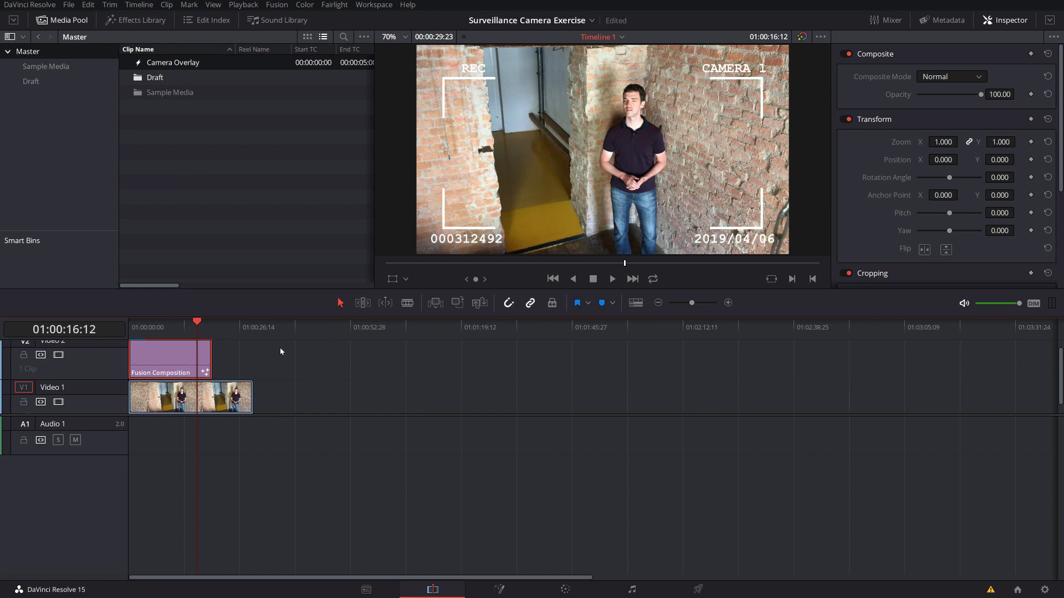
# Step: Extend the overlay clip on Video 2 past the end of the footage and scrub to preview it
pyautogui.moveTo(210, 355); pyautogui.dragTo(287, 354)
pyautogui.moveTo(200, 323); pyautogui.dragTo(209, 324)
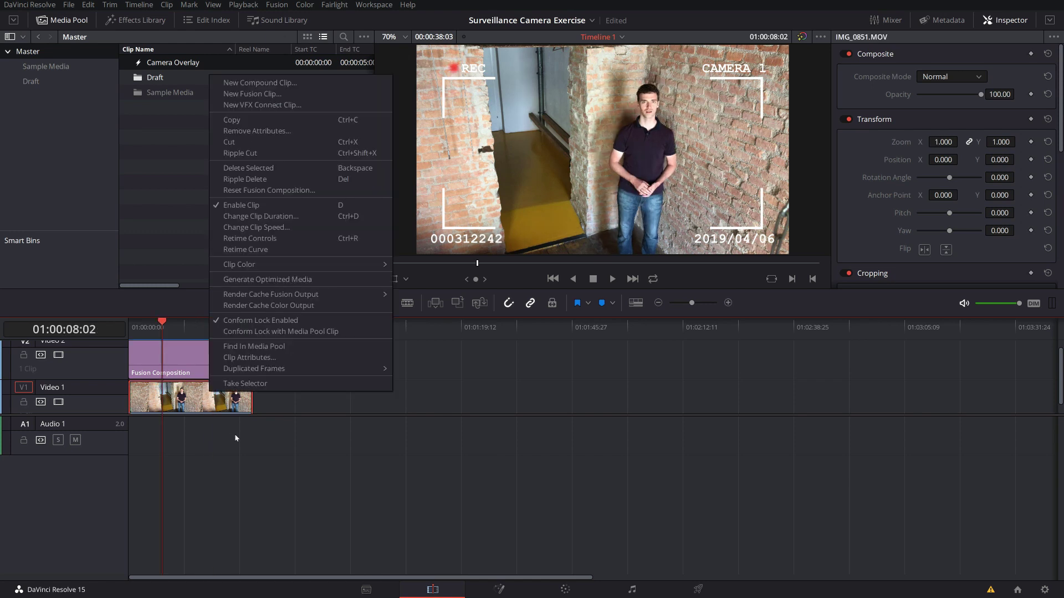
pyautogui.click(236, 436)
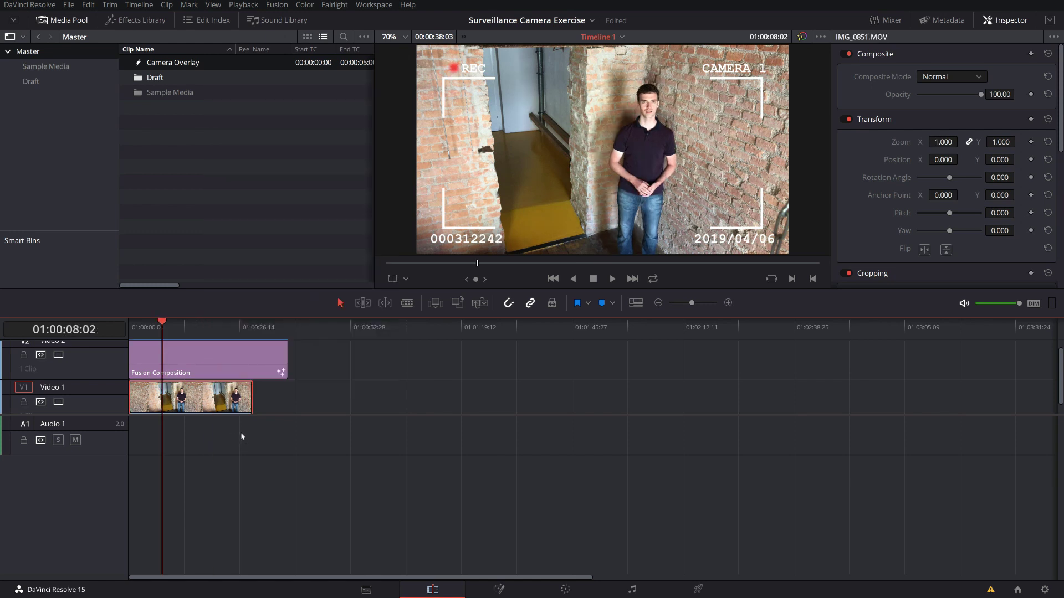
pyautogui.click(241, 432)
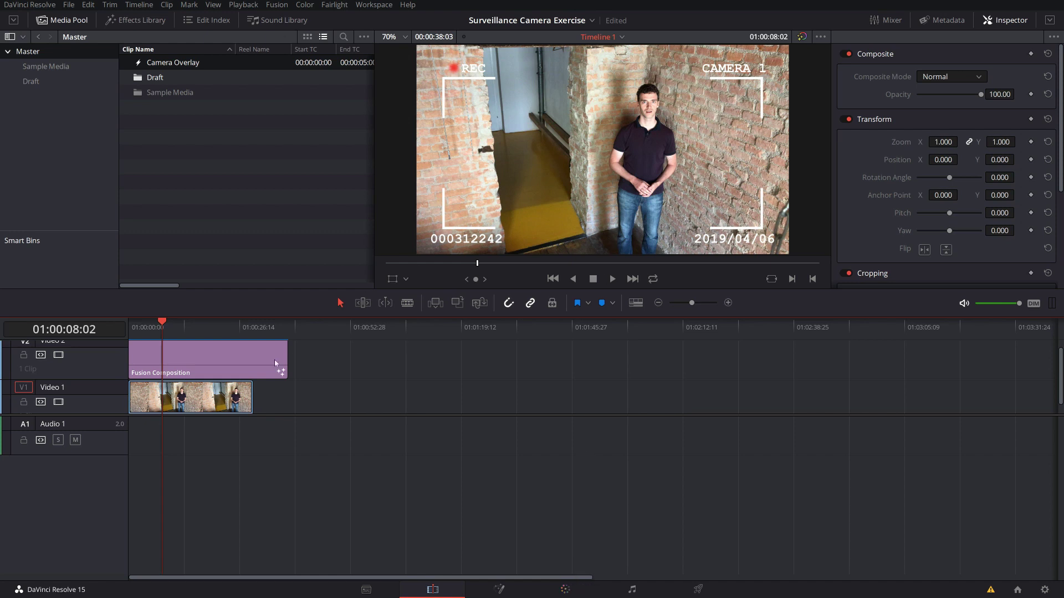
# Step: Convert the footage clip on Video 1 into a new Fusion clip
pyautogui.click(219, 394)
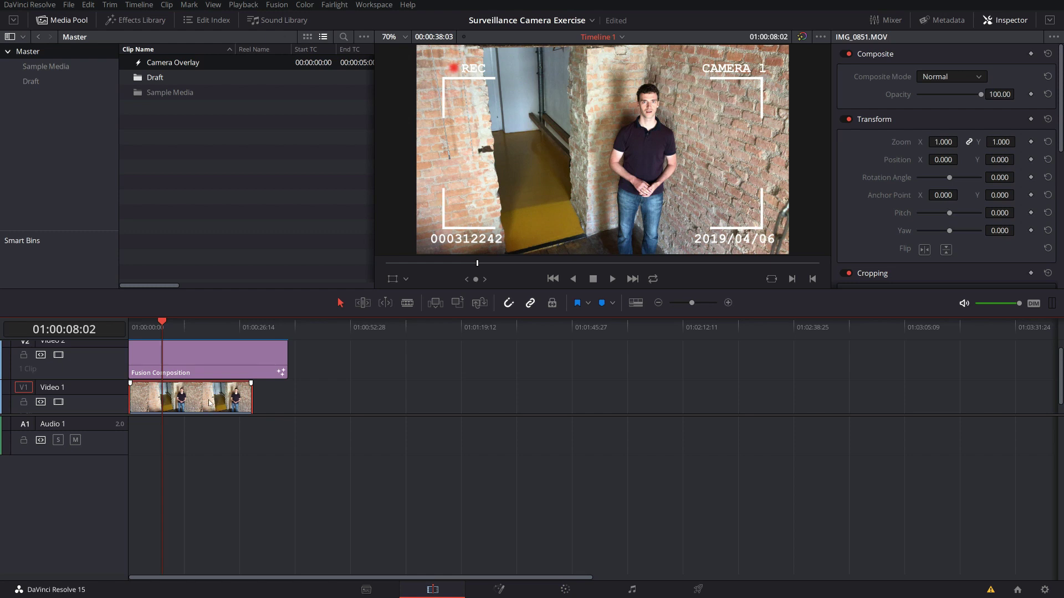
pyautogui.rightClick(210, 403)
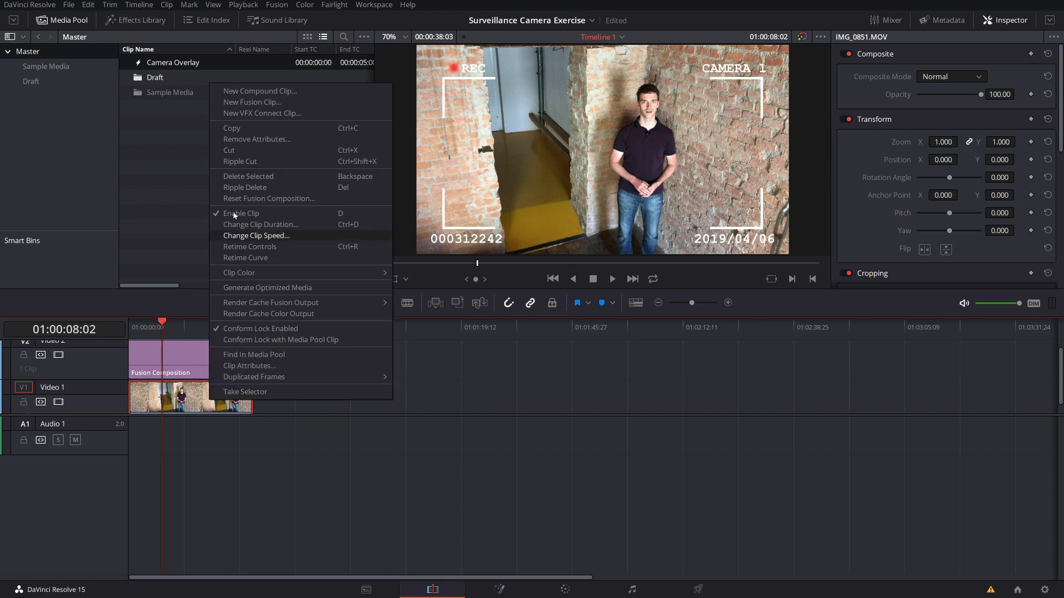
pyautogui.click(252, 105)
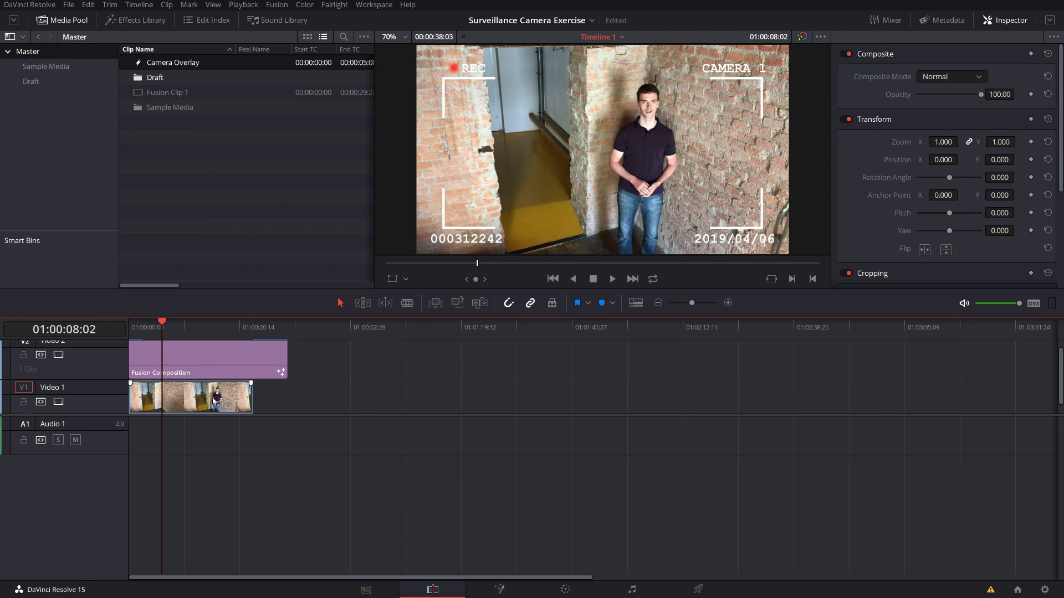
# Step: Move the overlay clip along Video 2, clear of the footage, and open the footage's Fusion clip on the Fusion page
pyautogui.click(498, 590)
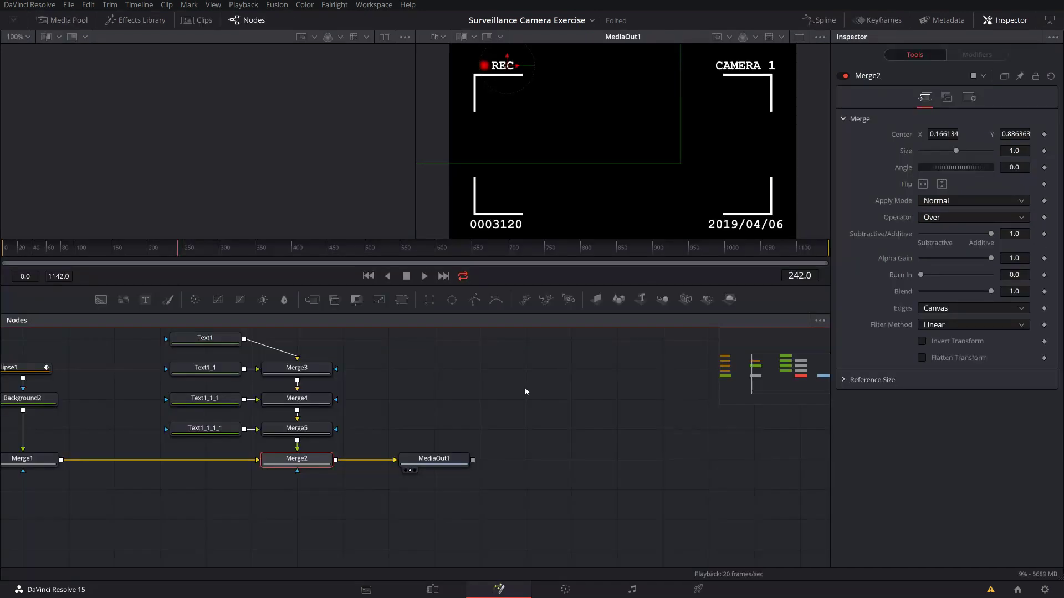
pyautogui.click(432, 590)
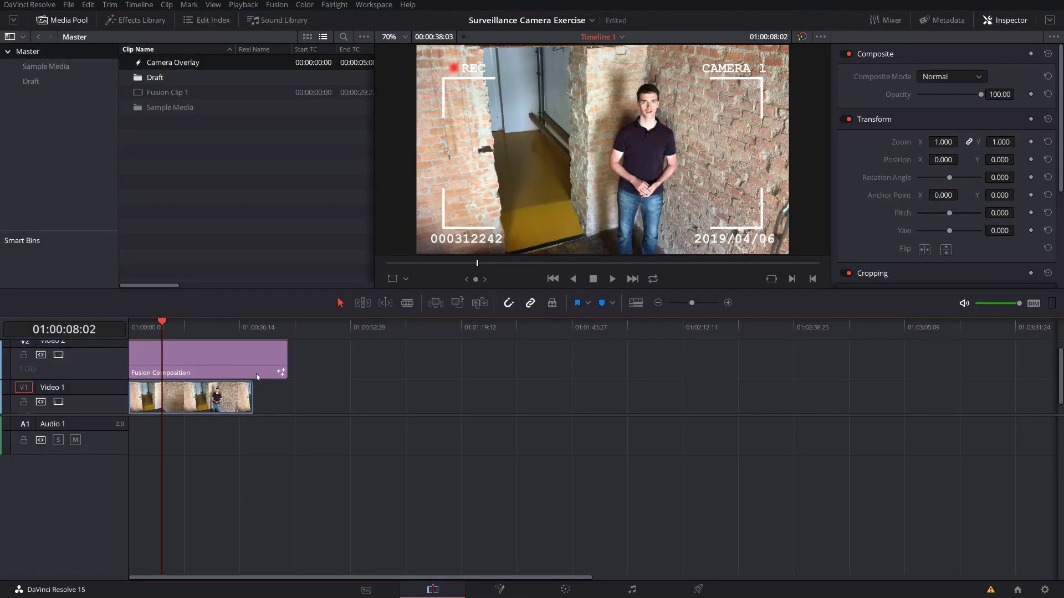
pyautogui.scroll(1, 166, 352)
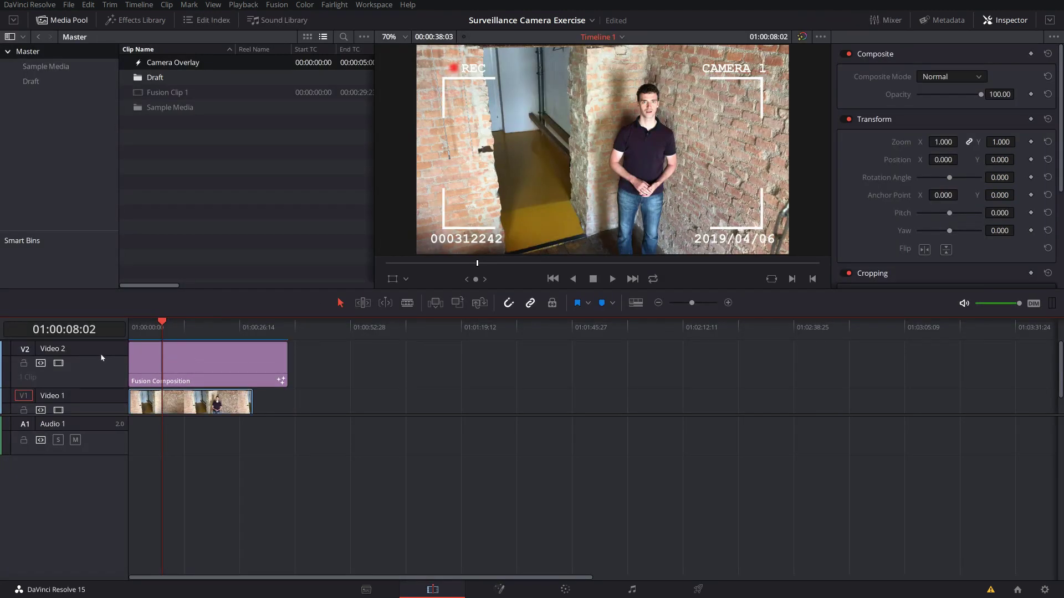
pyautogui.moveTo(207, 361); pyautogui.dragTo(592, 361)
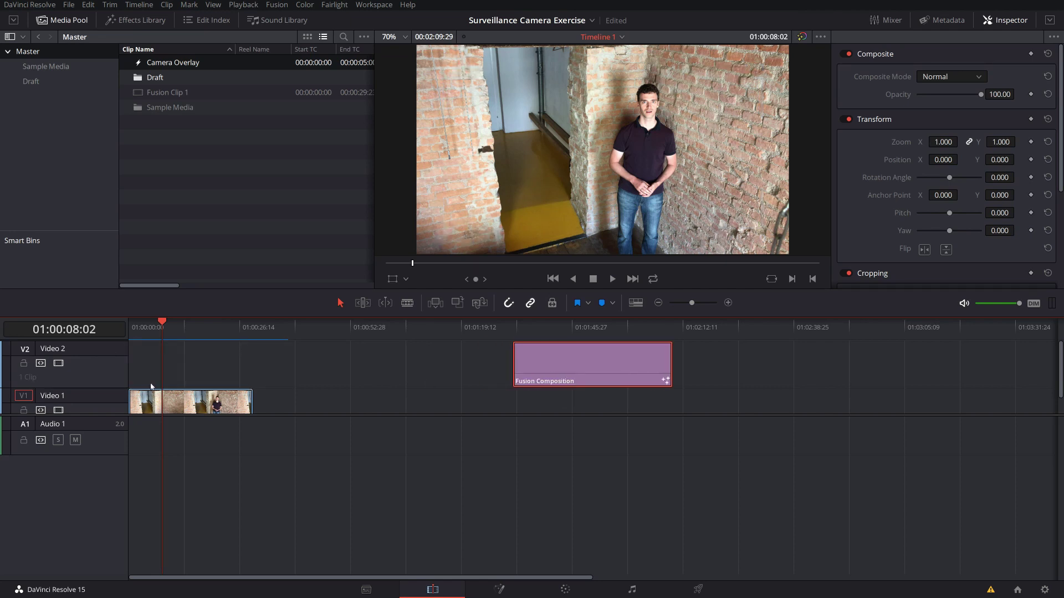
pyautogui.scroll(-2, 271, 372)
pyautogui.hotkey('shift', '5')
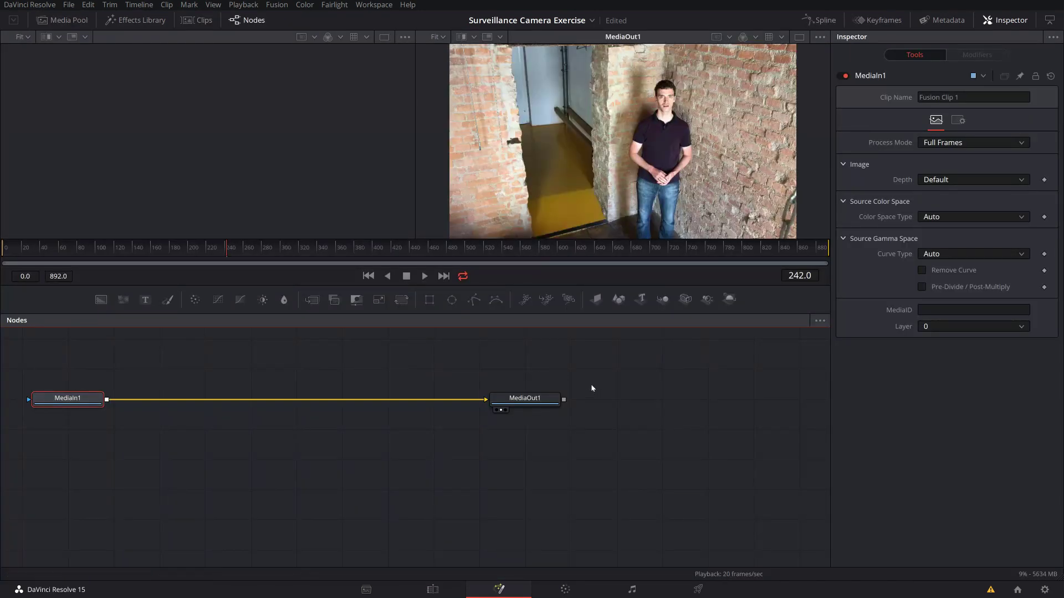
# Step: Insert a ColorCorrector node between MediaIn1 and MediaOut1 and lower its saturation to 0.23
pyautogui.scroll(2, 577, 381)
pyautogui.moveTo(577, 381); pyautogui.dragTo(705, 423)
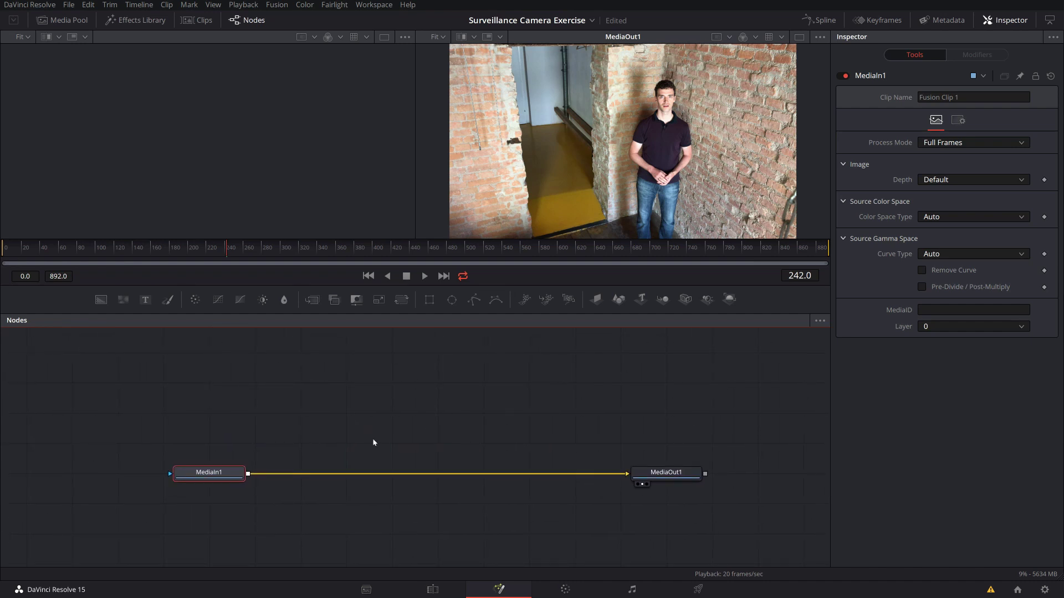
pyautogui.moveTo(472, 403); pyautogui.dragTo(443, 395)
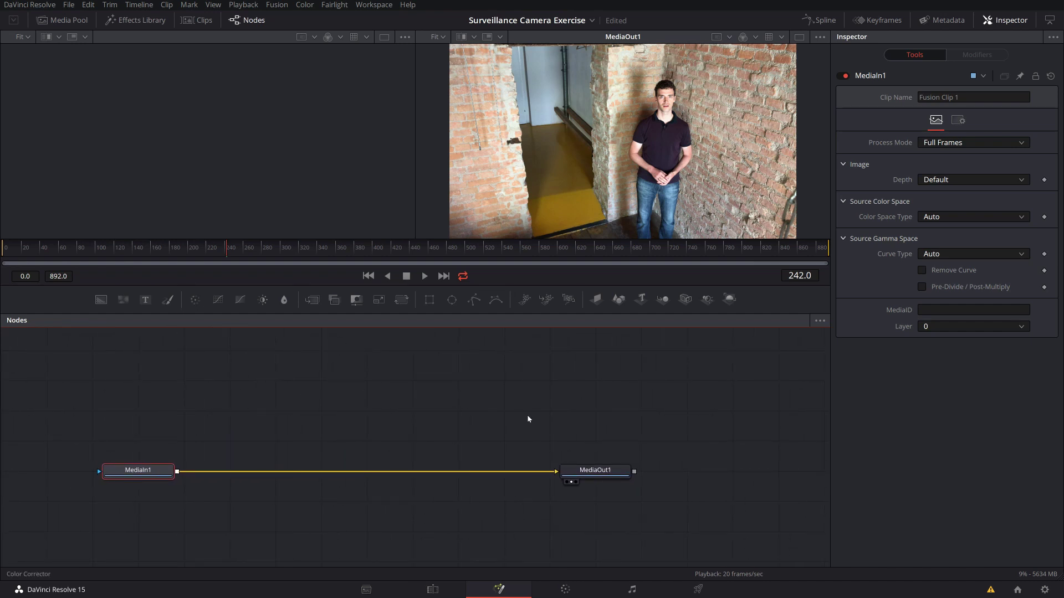
pyautogui.moveTo(232, 470); pyautogui.dragTo(277, 471)
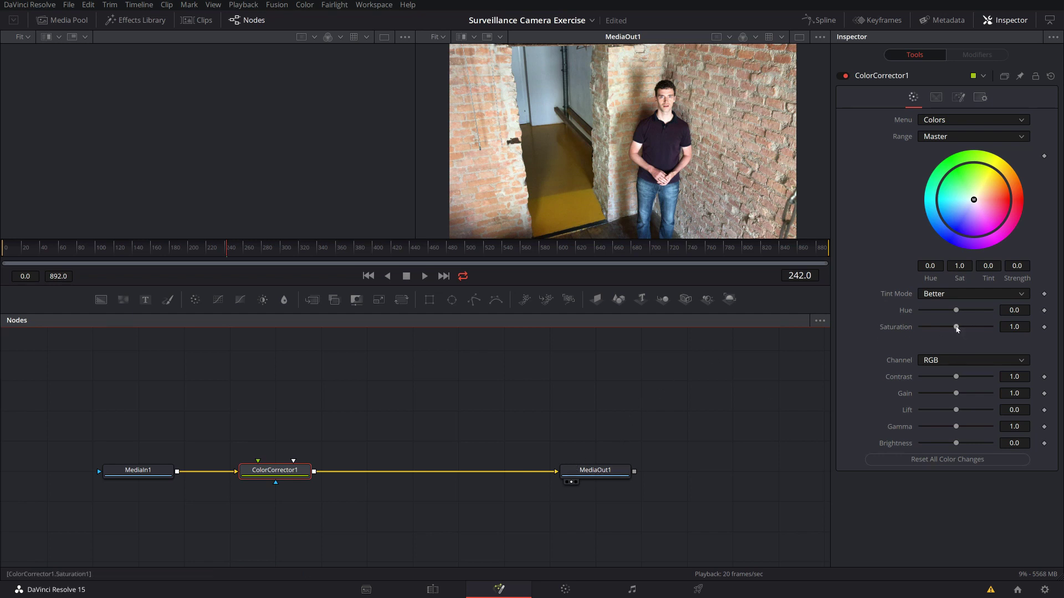
pyautogui.click(957, 328)
pyautogui.moveTo(957, 329); pyautogui.dragTo(930, 328)
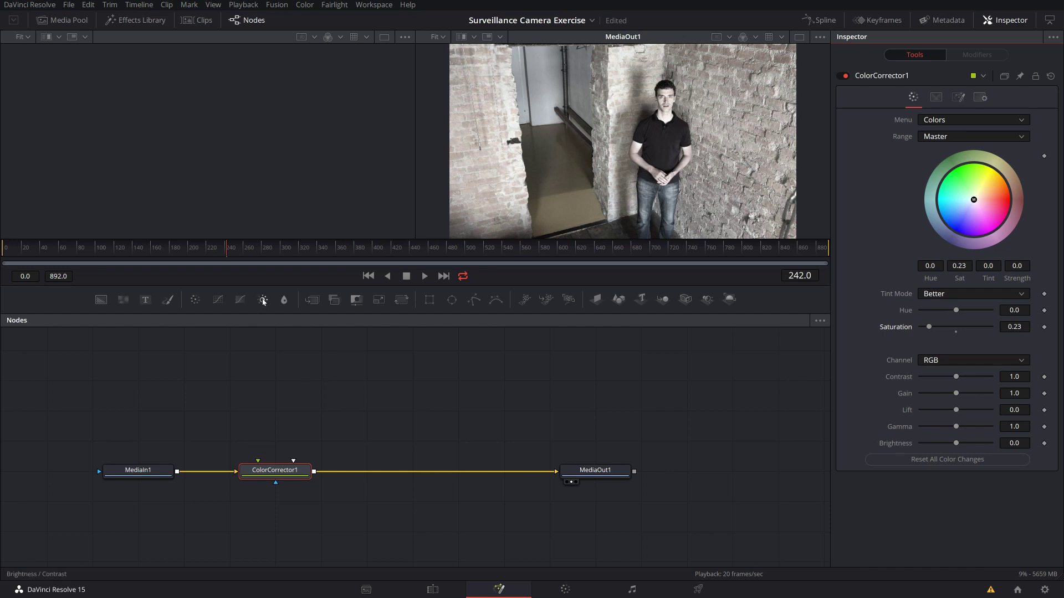
# Step: Add a BrightnessContrast node after ColorCorrector1, mask it with an ellipse about 0.92 wide, and lower its gamma to 0.28
pyautogui.click(263, 300)
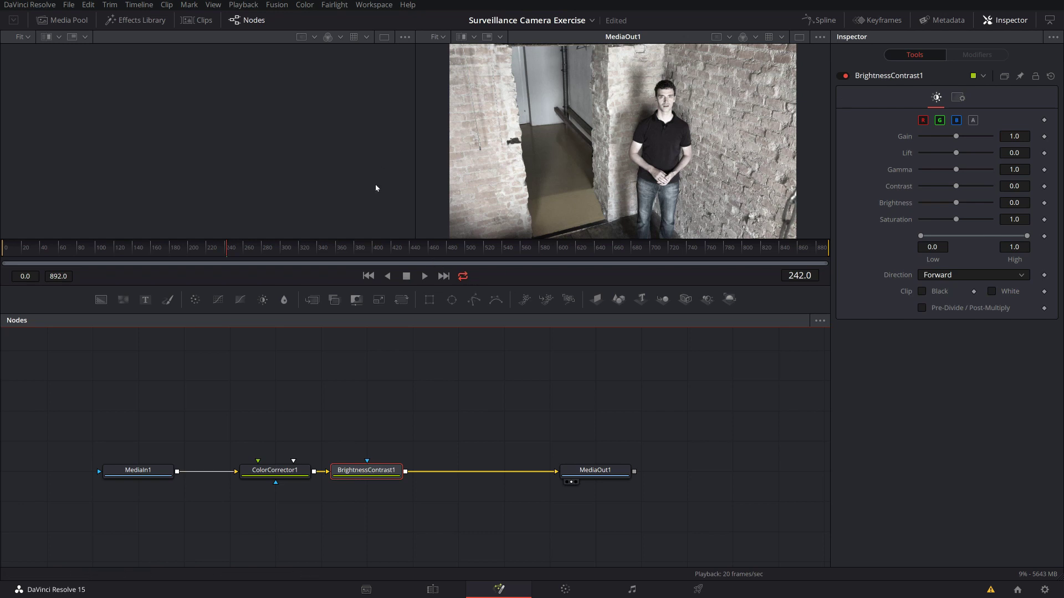
pyautogui.click(452, 299)
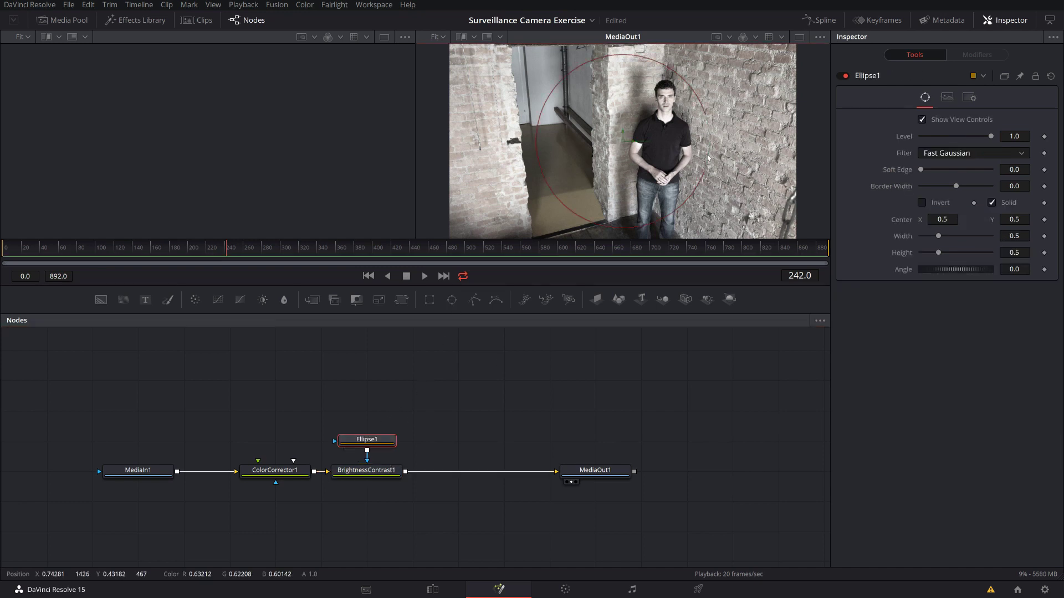
pyautogui.moveTo(709, 151); pyautogui.dragTo(780, 157)
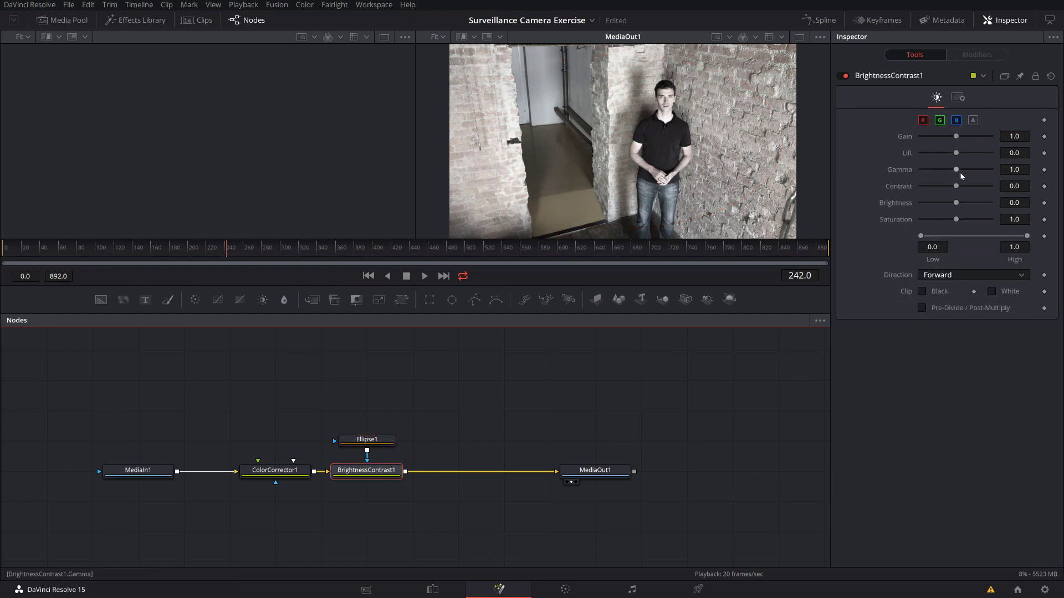
pyautogui.moveTo(956, 171); pyautogui.dragTo(931, 170)
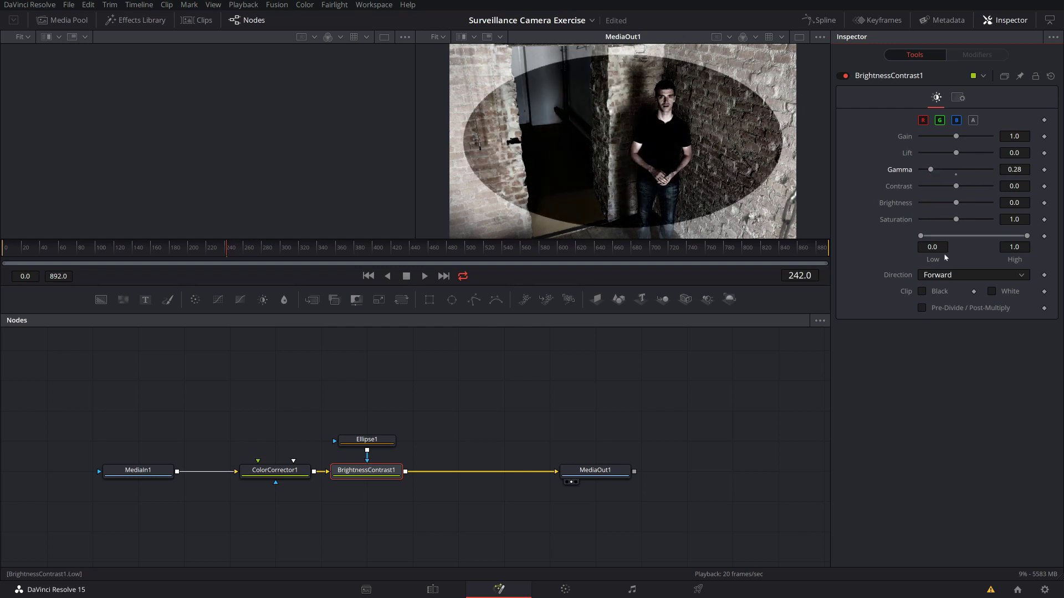
# Step: Invert the ellipse mask and raise its soft edge to about 0.09 to form a vignette
pyautogui.click(378, 441)
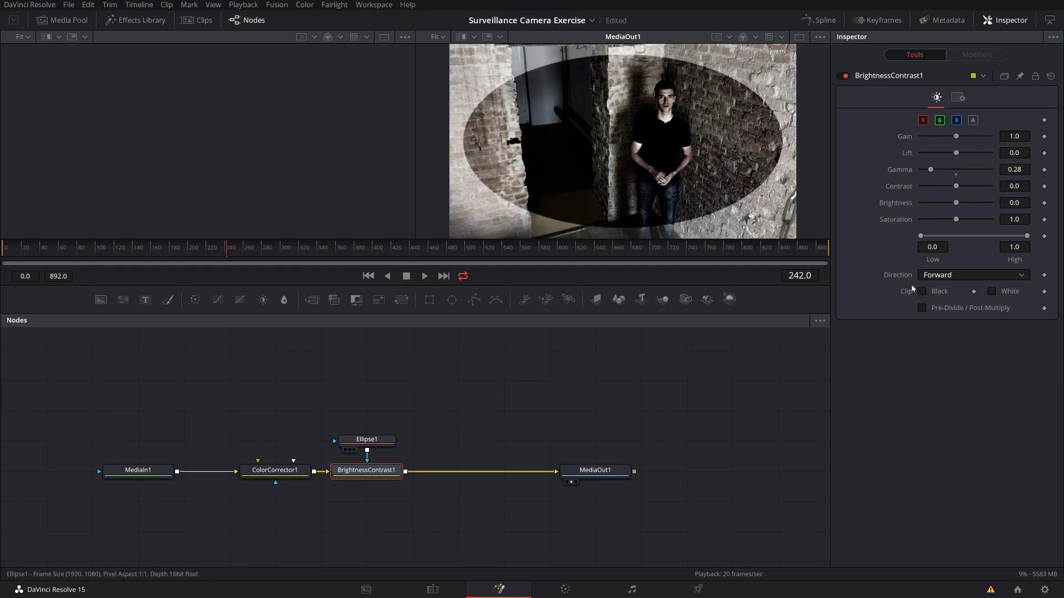
pyautogui.click(934, 203)
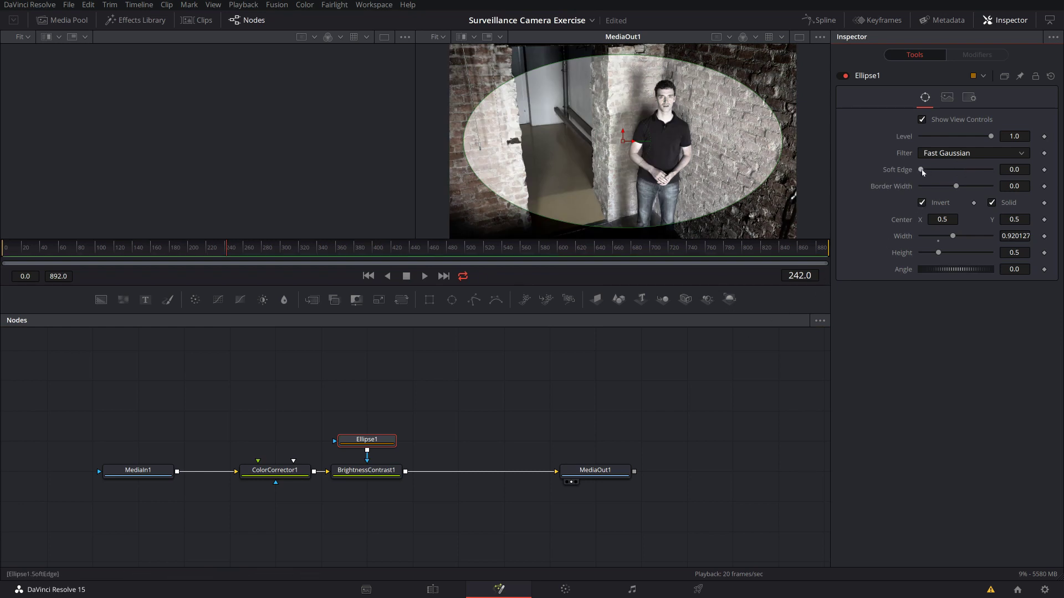
pyautogui.moveTo(922, 171); pyautogui.dragTo(951, 170)
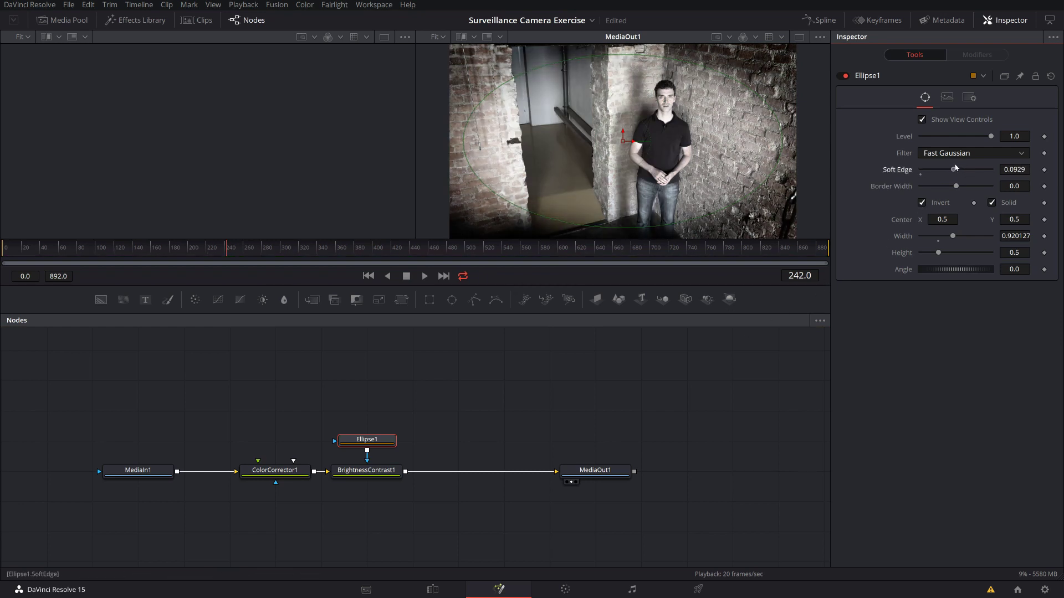
# Step: Make room before MediaOut1 and add a FastNoise node above the node chain
pyautogui.moveTo(595, 470); pyautogui.dragTo(640, 473)
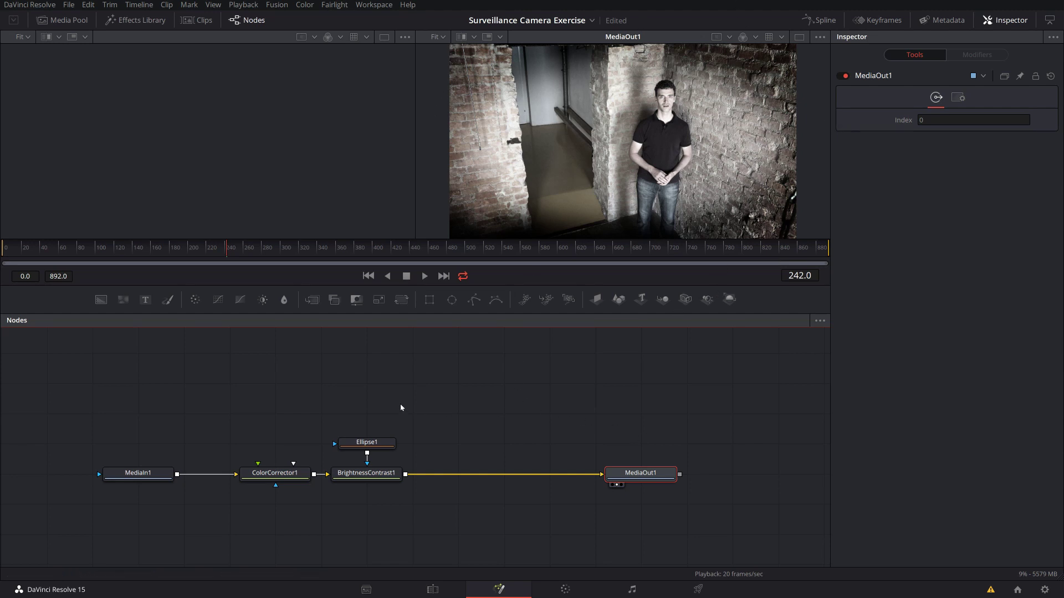
pyautogui.click(466, 407)
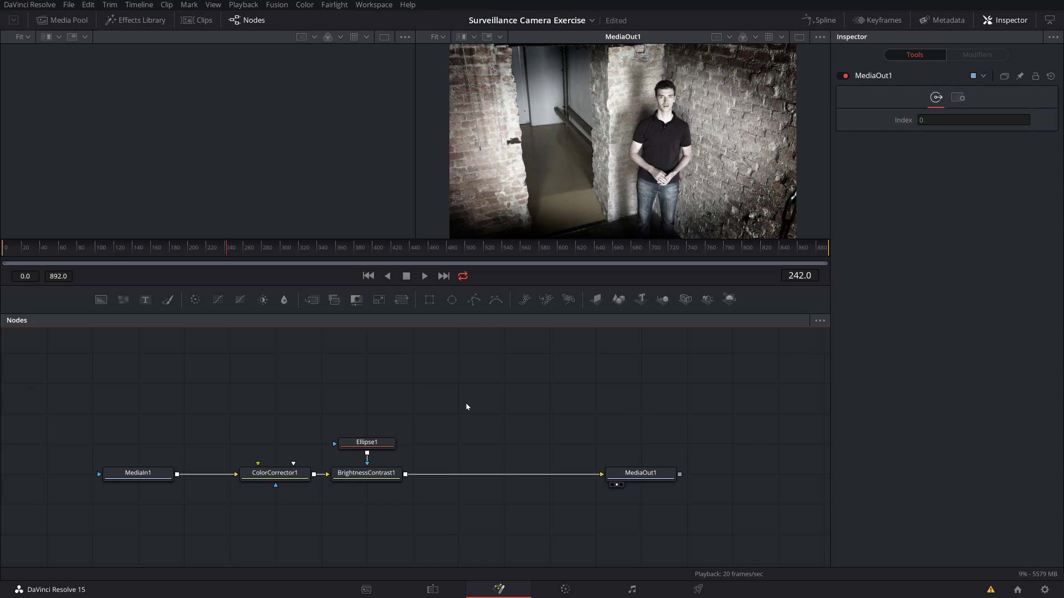
pyautogui.hotkey('shift', 'space')
pyautogui.write('back')
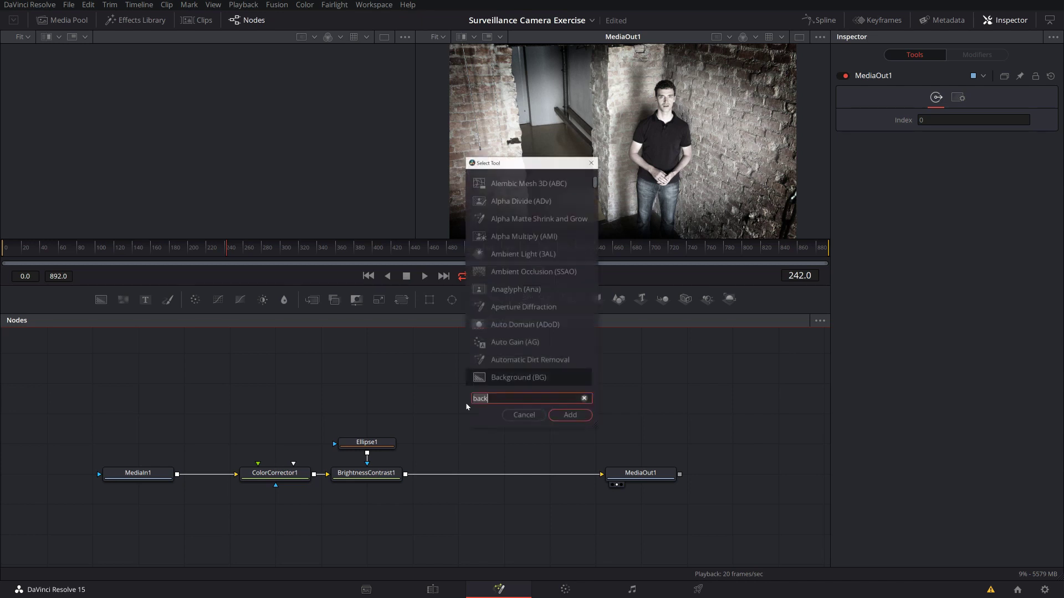
pyautogui.write('noise')
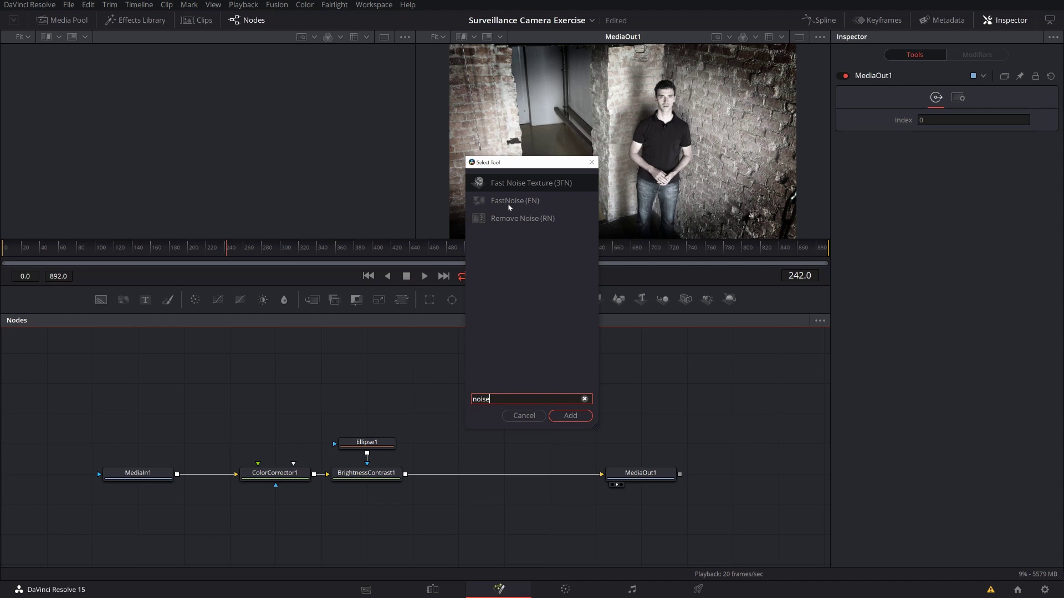
pyautogui.click(523, 201)
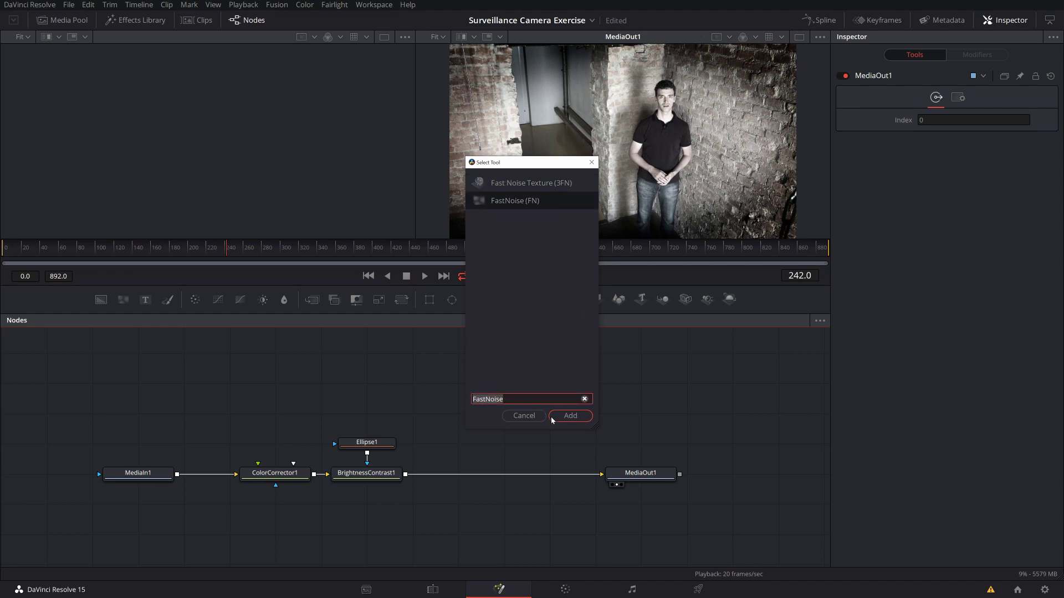
pyautogui.click(568, 417)
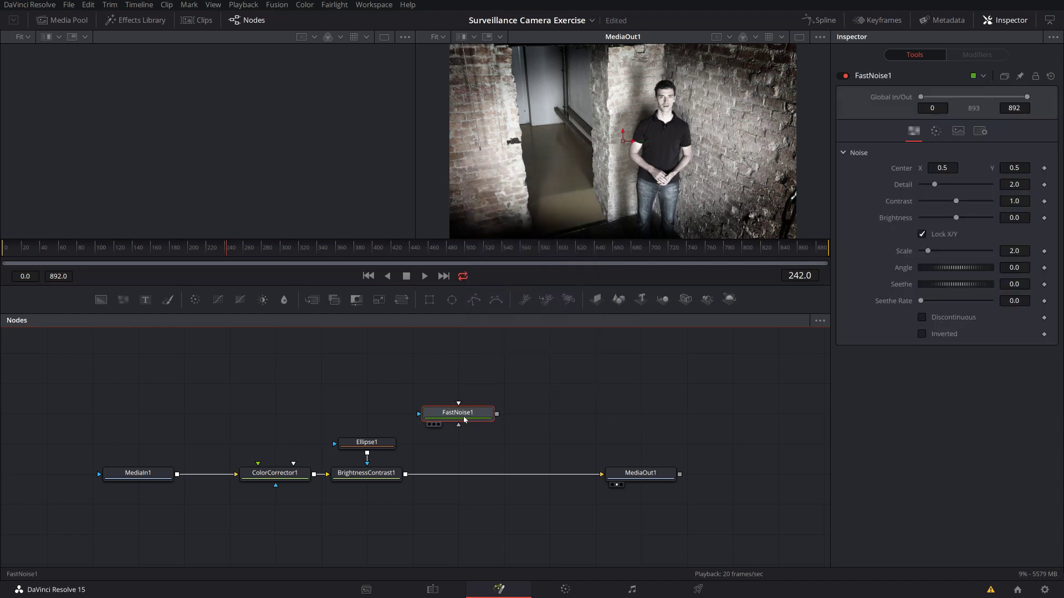
# Step: Display FastNoise1 in the first viewer and merge it over BrightnessContrast1's output
pyautogui.press('1')
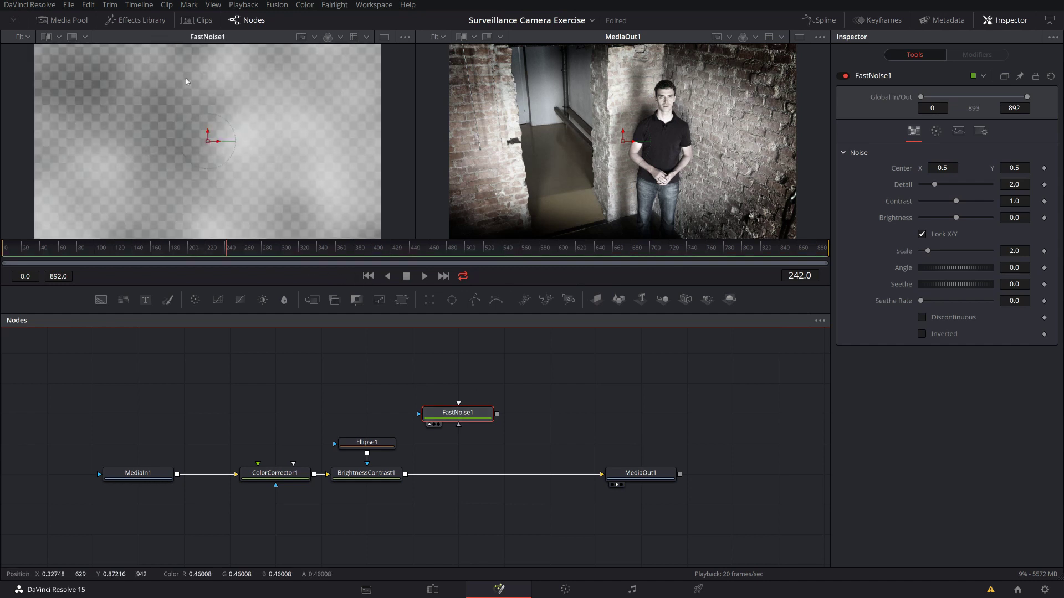
pyautogui.scroll(-2, 262, 170)
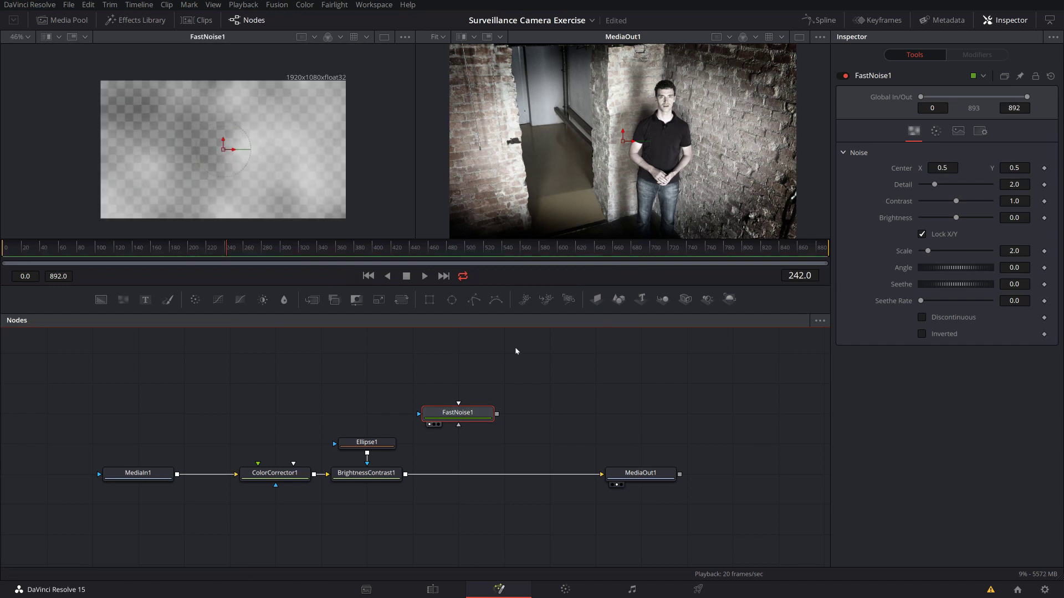
pyautogui.moveTo(497, 414); pyautogui.dragTo(412, 478)
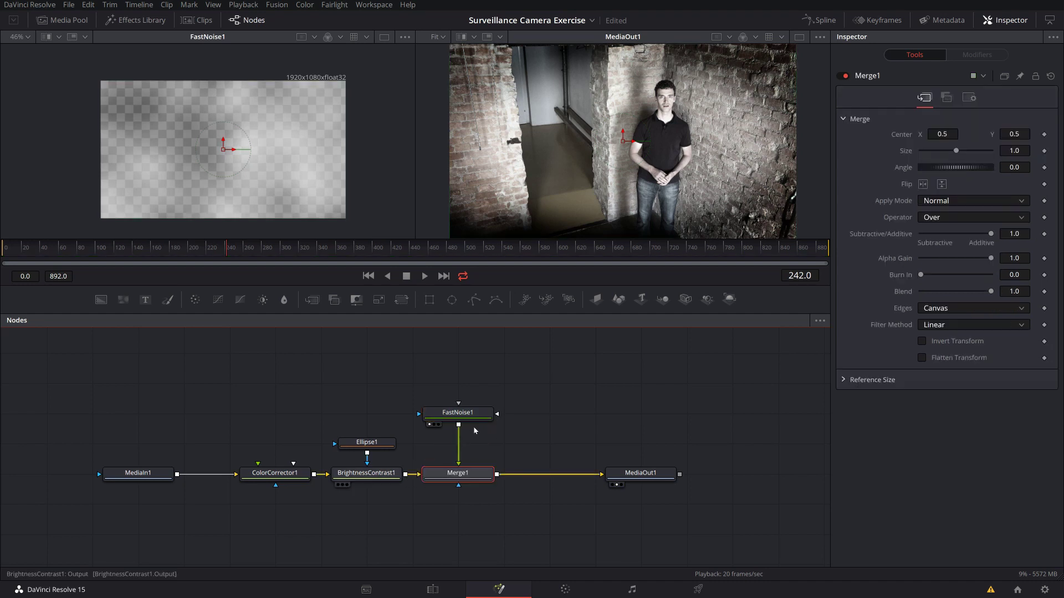
# Step: Mask FastNoise1 with a rectangle about 1.28 wide and 0.15 high, forming a horizontal band across the frame
pyautogui.click(458, 413)
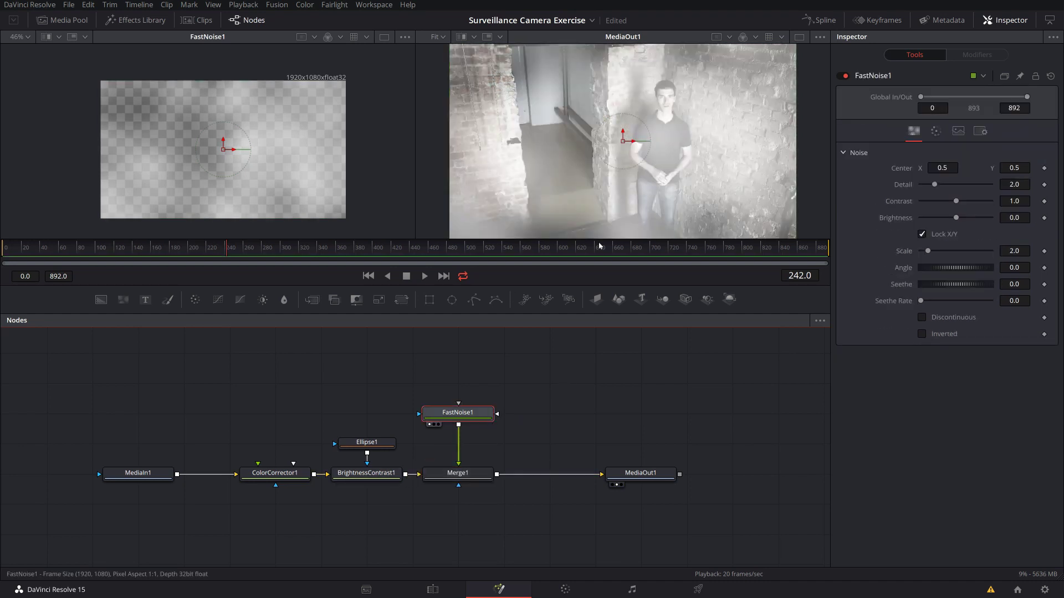
pyautogui.click(429, 299)
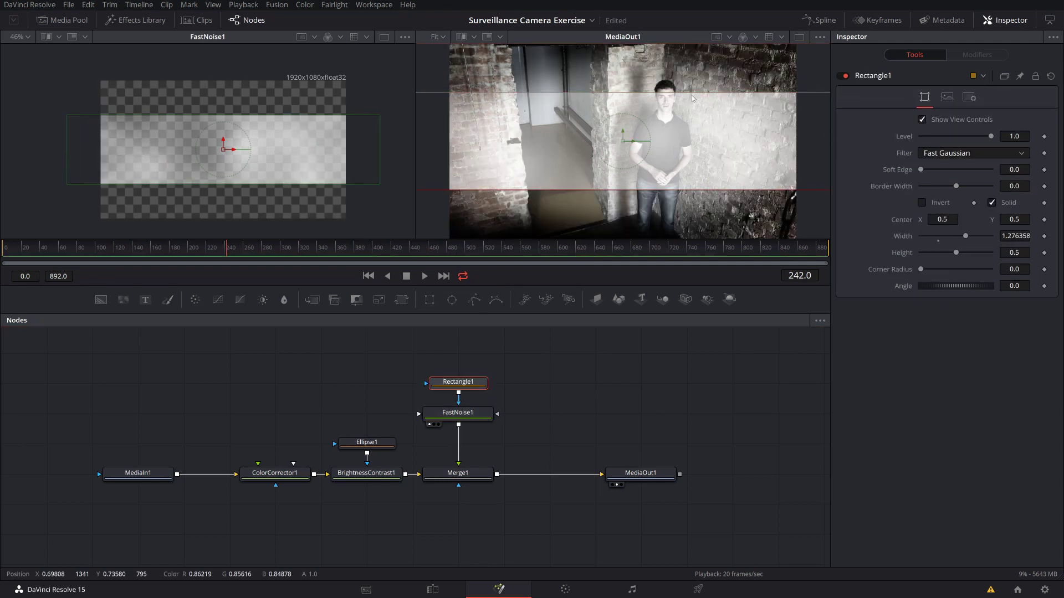
pyautogui.moveTo(692, 92); pyautogui.dragTo(686, 127)
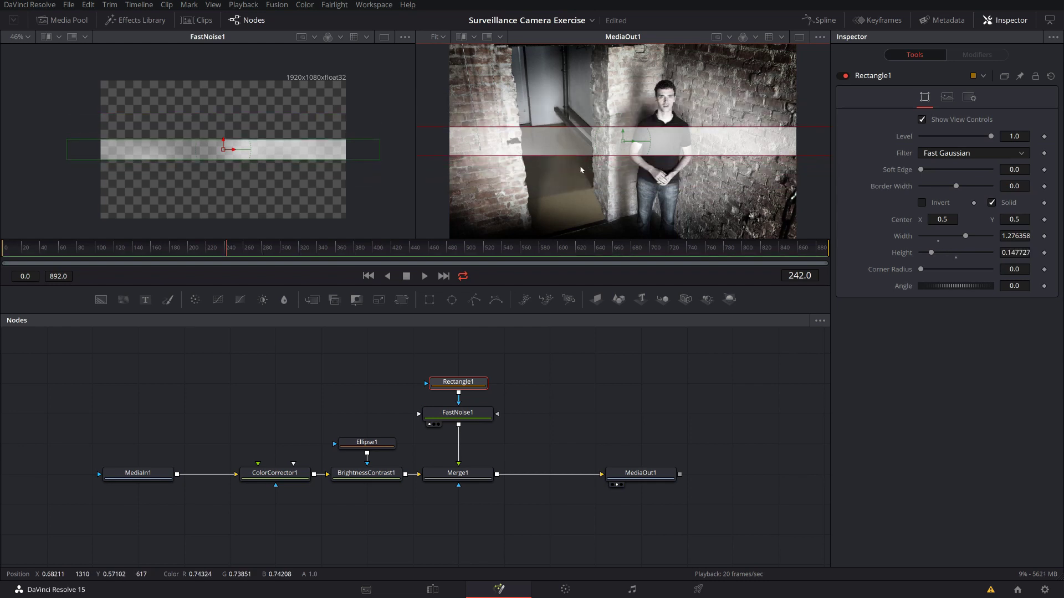
# Step: Set the scale of FastNoise1 to 200 for fine-grained static
pyautogui.click(557, 146)
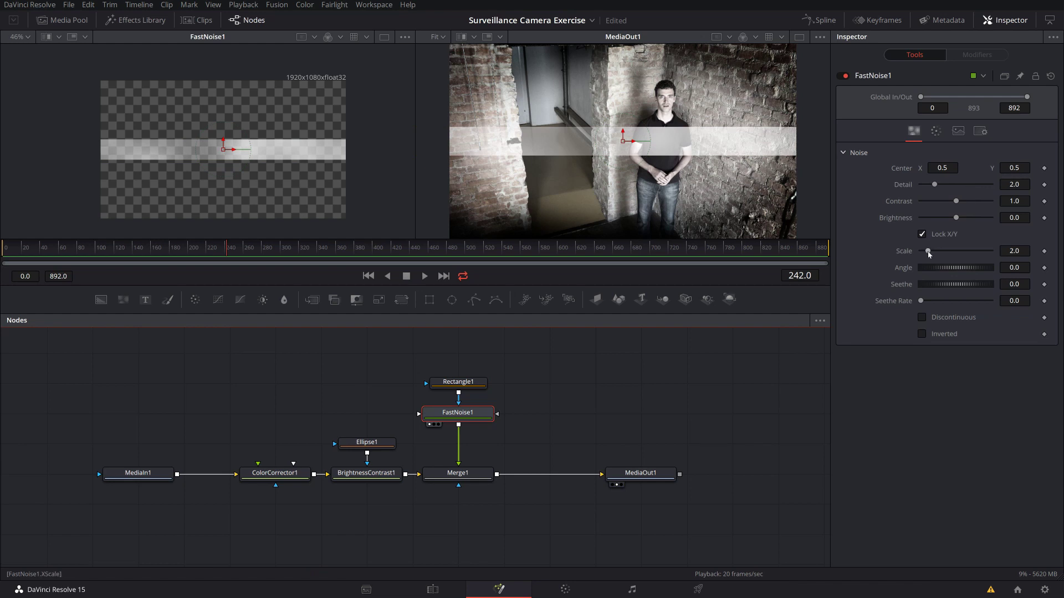
pyautogui.moveTo(929, 252); pyautogui.dragTo(1003, 249)
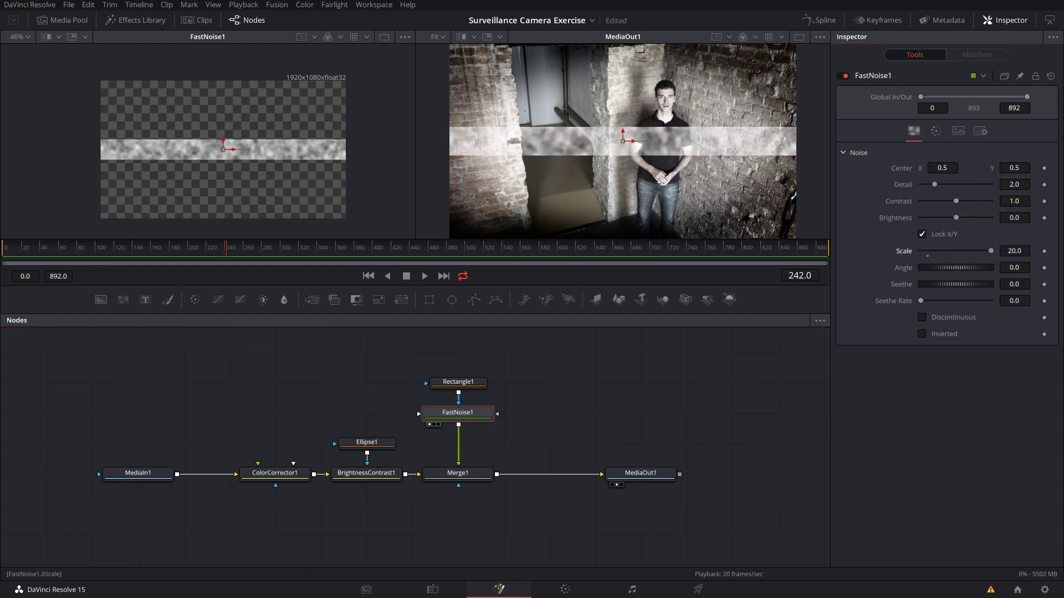
pyautogui.click(1018, 251)
pyautogui.press('Left')
pyautogui.press('Tab')
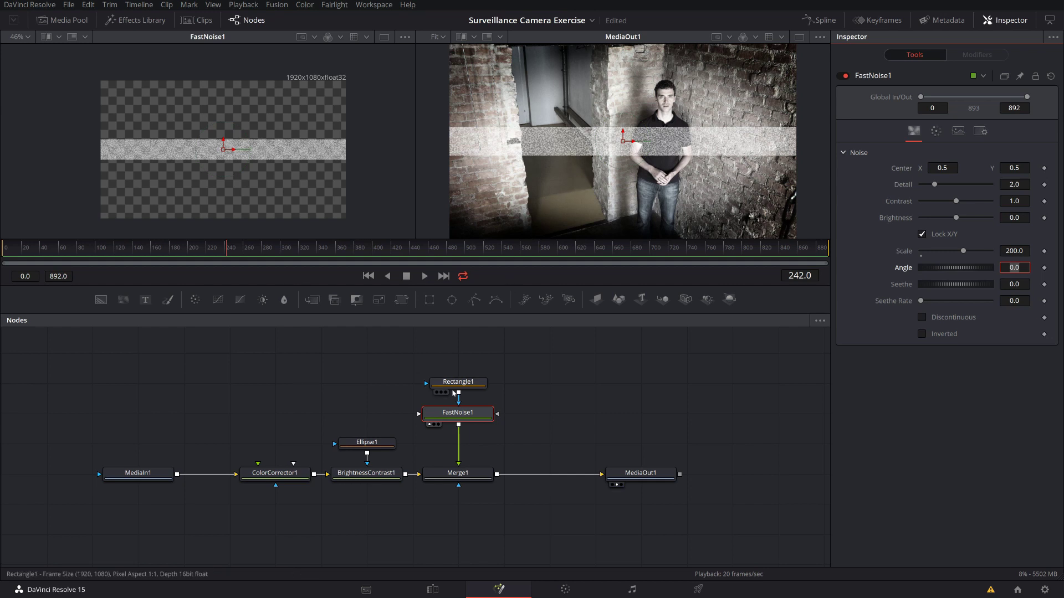
# Step: Narrow Rectangle1 to a height of about 0.034 and feather it with a soft edge of about 0.014
pyautogui.click(526, 340)
pyautogui.click(668, 132)
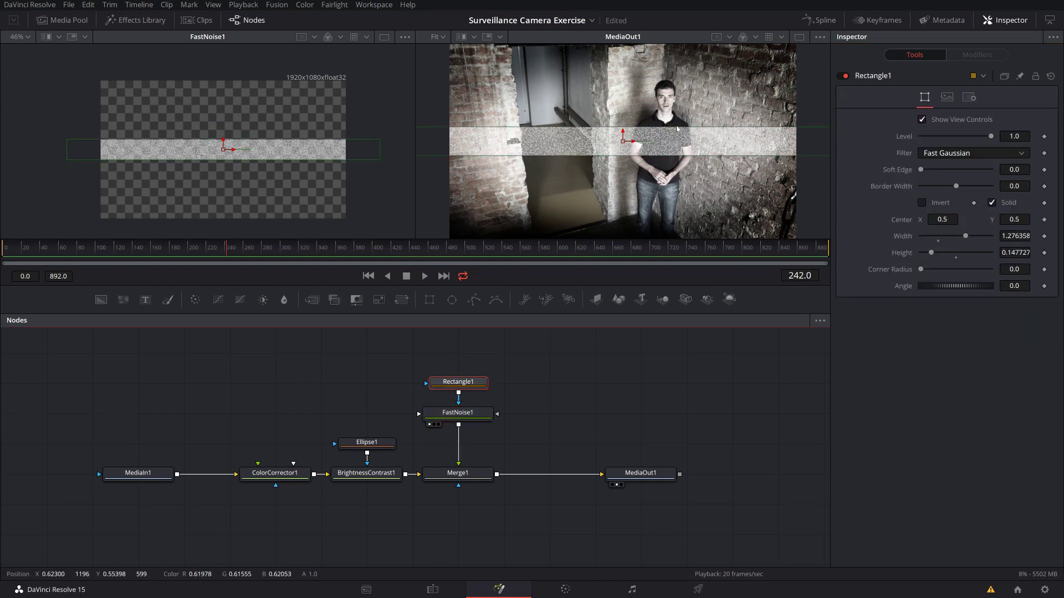
pyautogui.moveTo(677, 128); pyautogui.dragTo(677, 142)
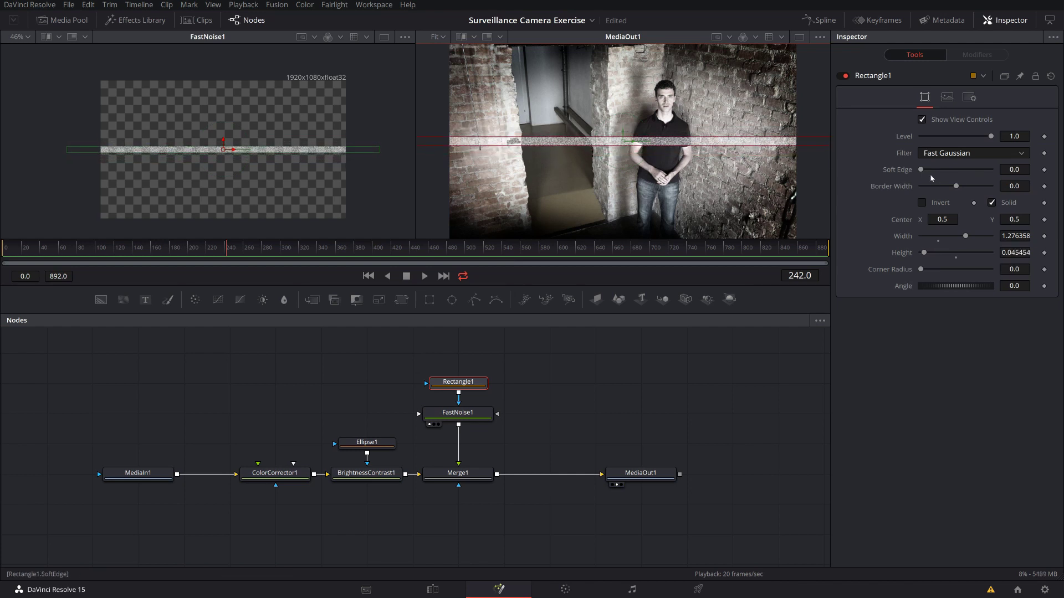
pyautogui.moveTo(921, 171); pyautogui.dragTo(924, 171)
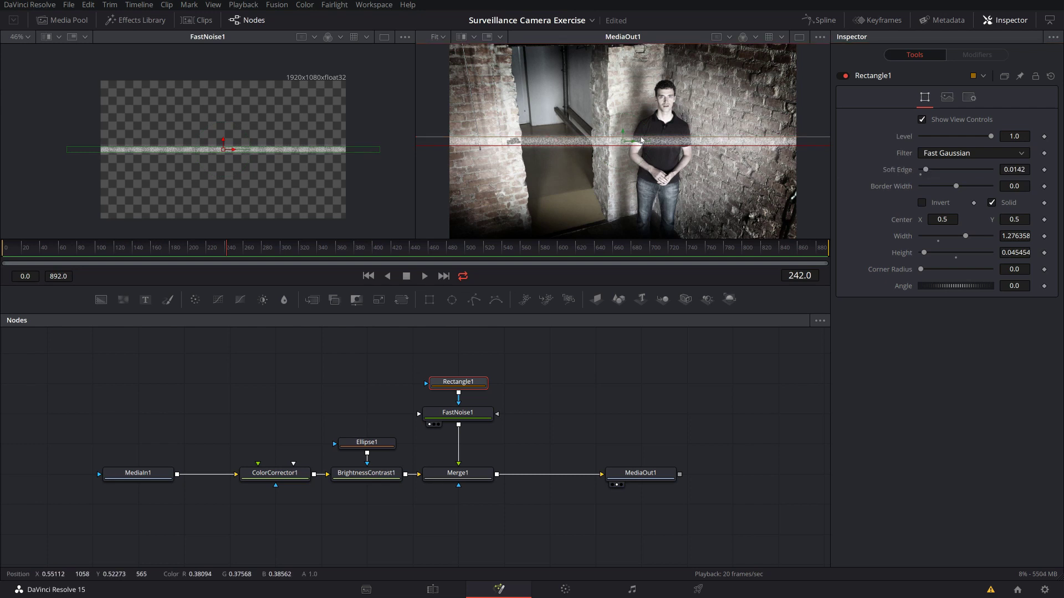
pyautogui.moveTo(641, 139); pyautogui.dragTo(641, 142)
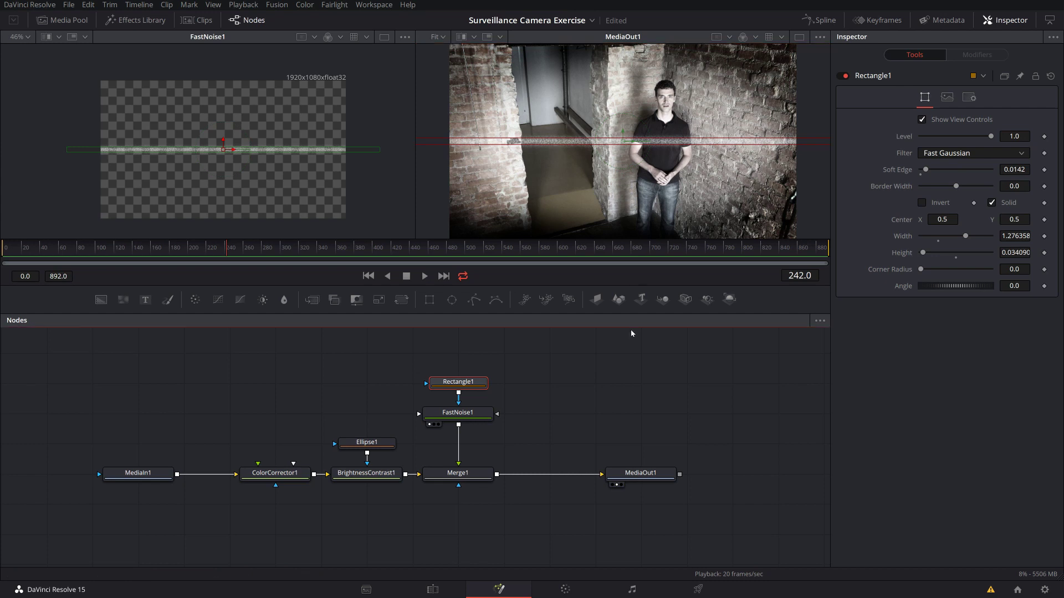
pyautogui.click(664, 328)
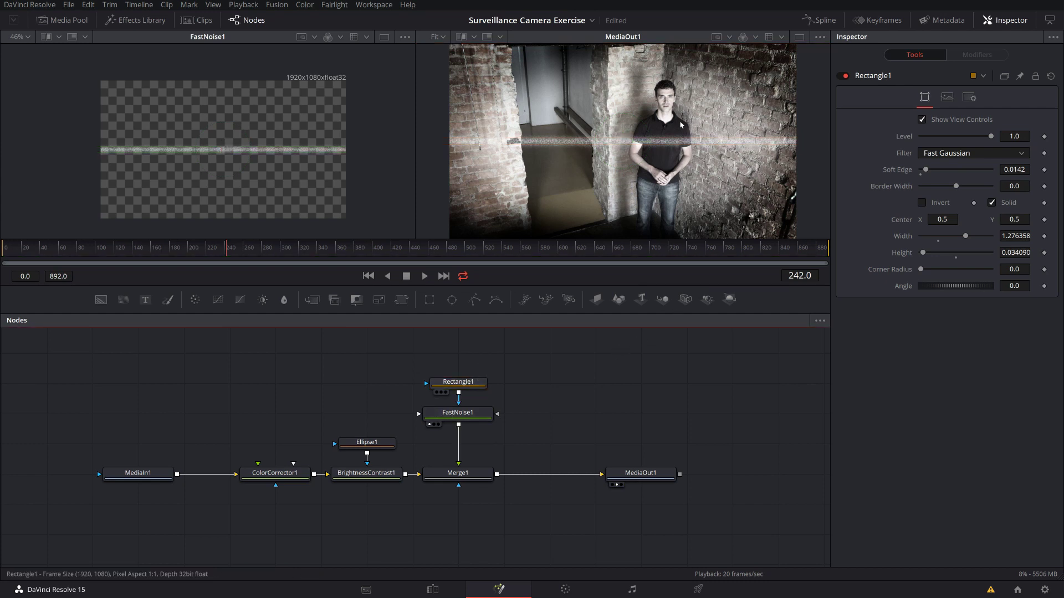
# Step: At frame 0, place Rectangle1 just above the image at center Y about 1.03 and keyframe its center
pyautogui.moveTo(624, 132)
pyautogui.mouseDown()
pyautogui.moveTo(624, 158)
pyautogui.moveTo(626, 126)
pyautogui.moveTo(625, 138)
pyautogui.mouseUp()
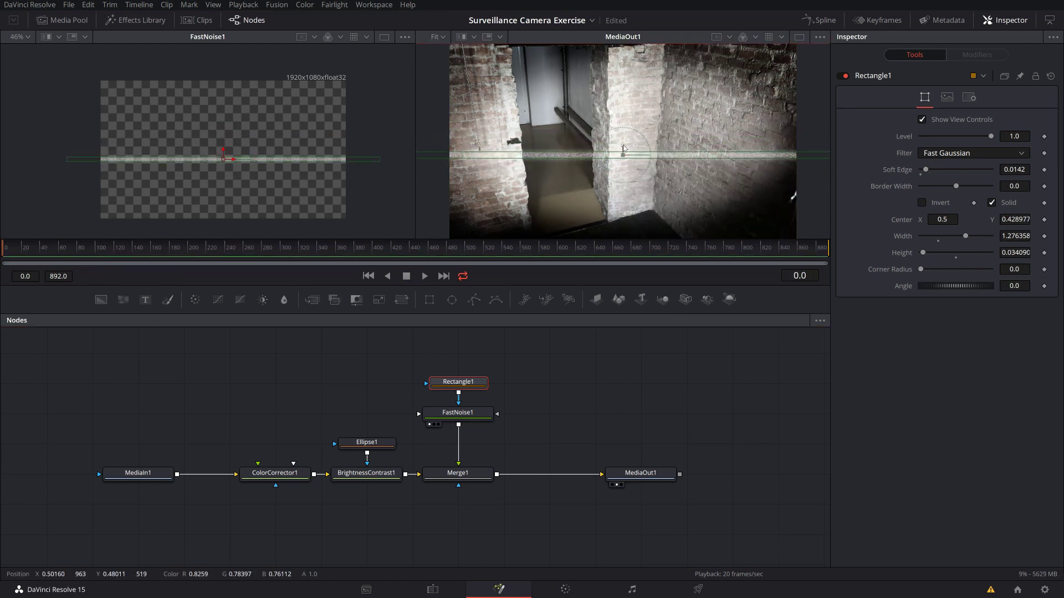
pyautogui.moveTo(623, 149); pyautogui.dragTo(694, 67)
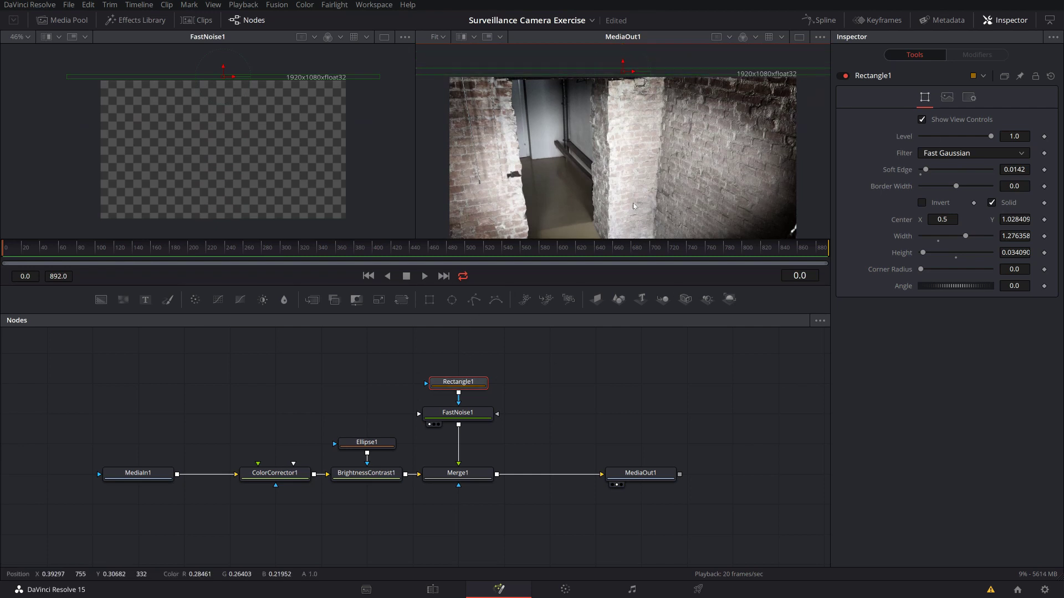
pyautogui.click(1045, 220)
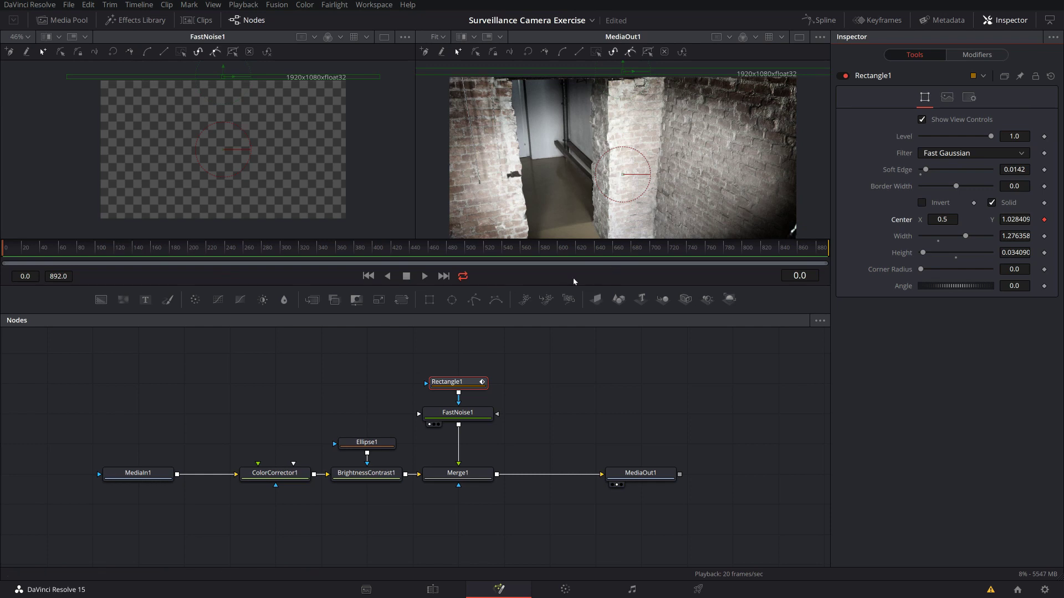
# Step: At frame 20, move Rectangle1 straight down below the image to center Y about -0.22
pyautogui.click(22, 256)
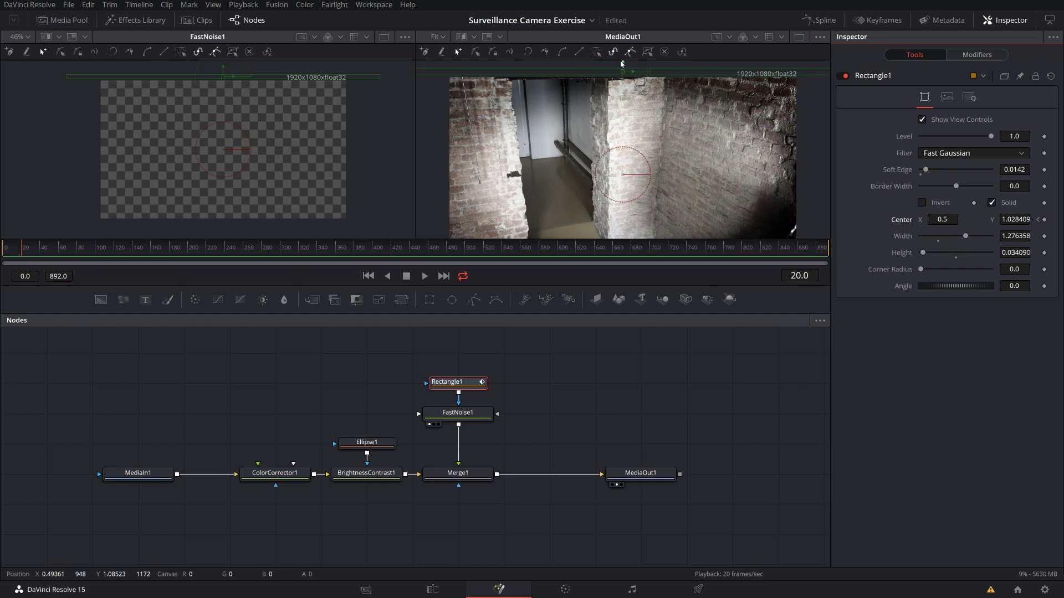
pyautogui.moveTo(621, 63); pyautogui.dragTo(626, 228)
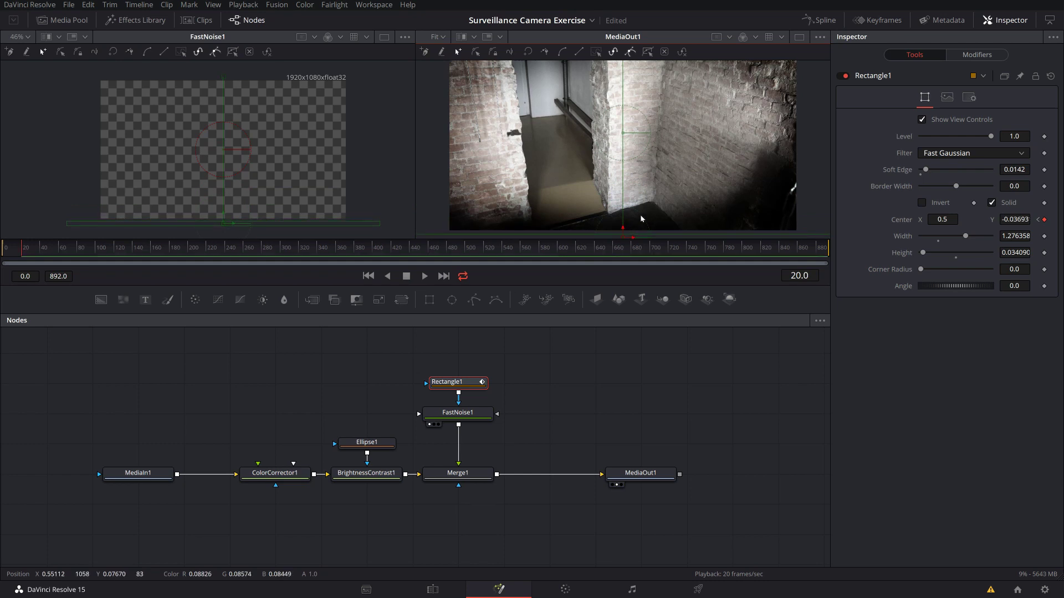
pyautogui.scroll(-1, 632, 217)
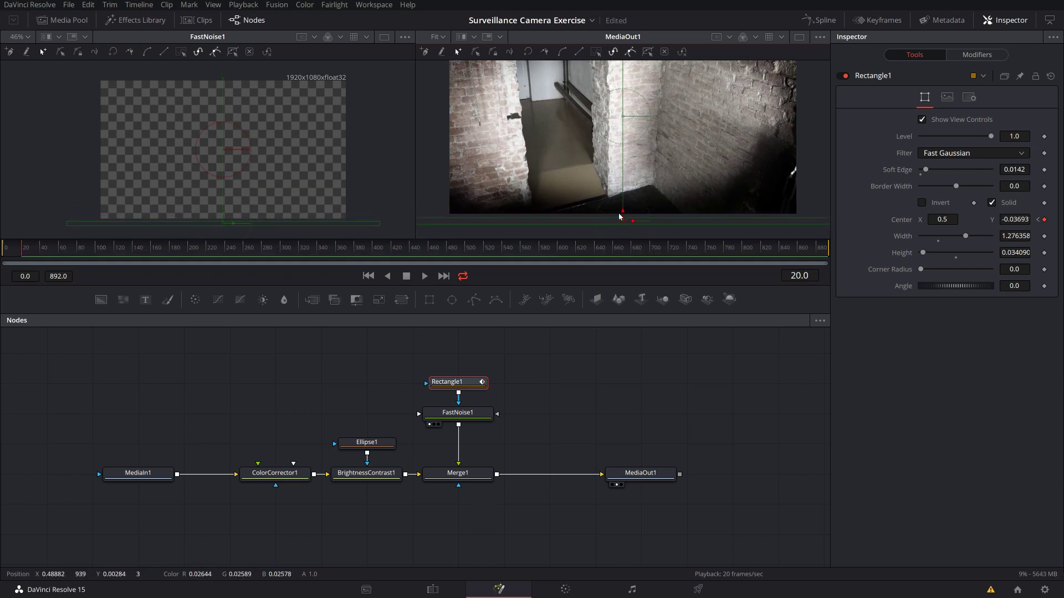
pyautogui.moveTo(620, 216); pyautogui.dragTo(622, 241)
pyautogui.scroll(-2, 641, 206)
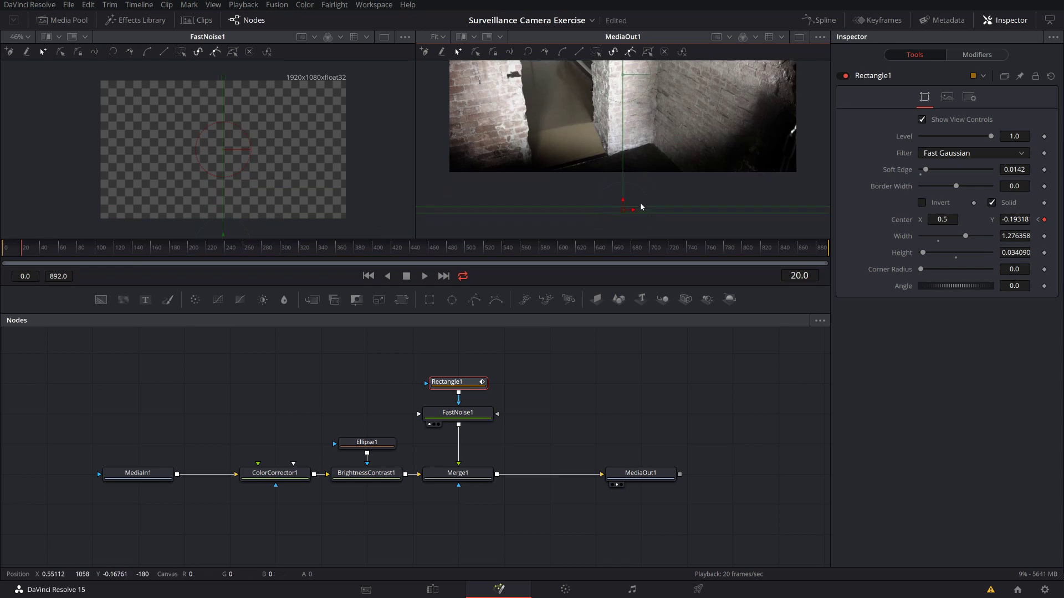
pyautogui.moveTo(622, 202); pyautogui.dragTo(623, 207)
# Step: Apply a loop to both of Rectangle1's Displacement keyframes in the Spline editor and play back the repeating static band
pyautogui.click(822, 22)
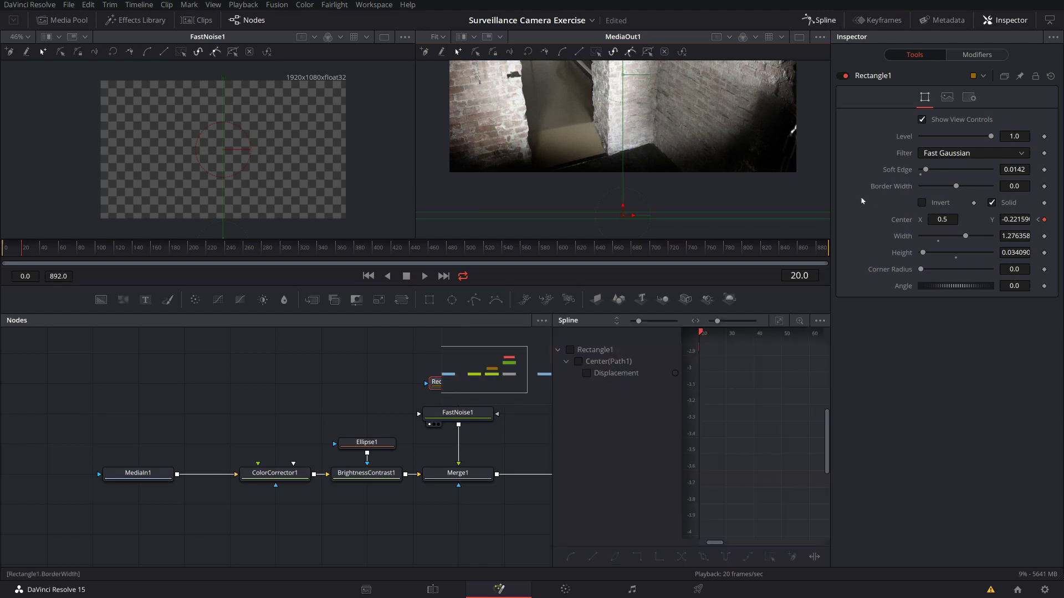
pyautogui.click(587, 374)
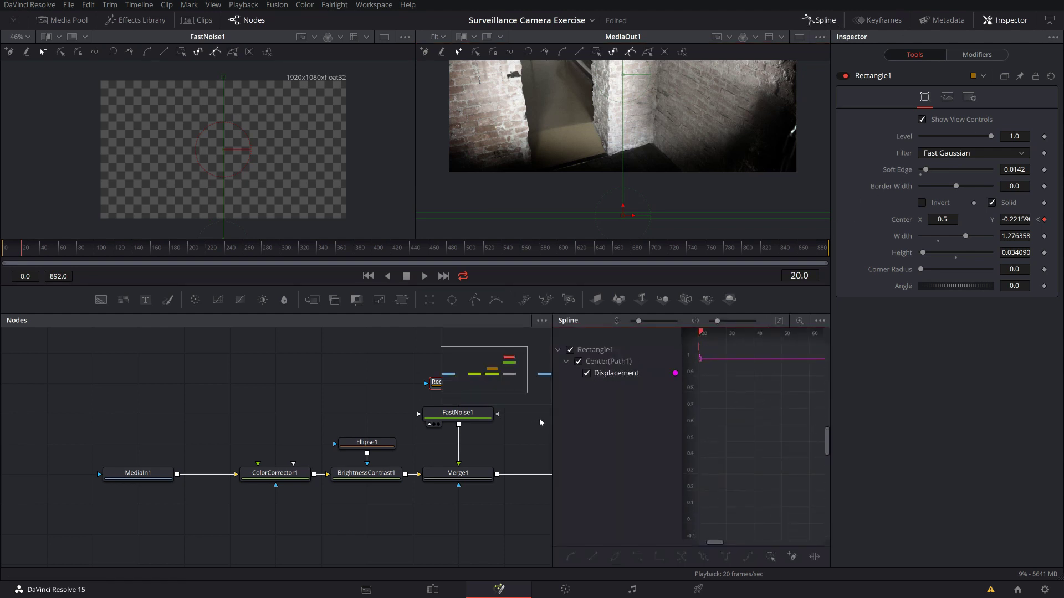
pyautogui.moveTo(553, 420); pyautogui.dragTo(250, 421)
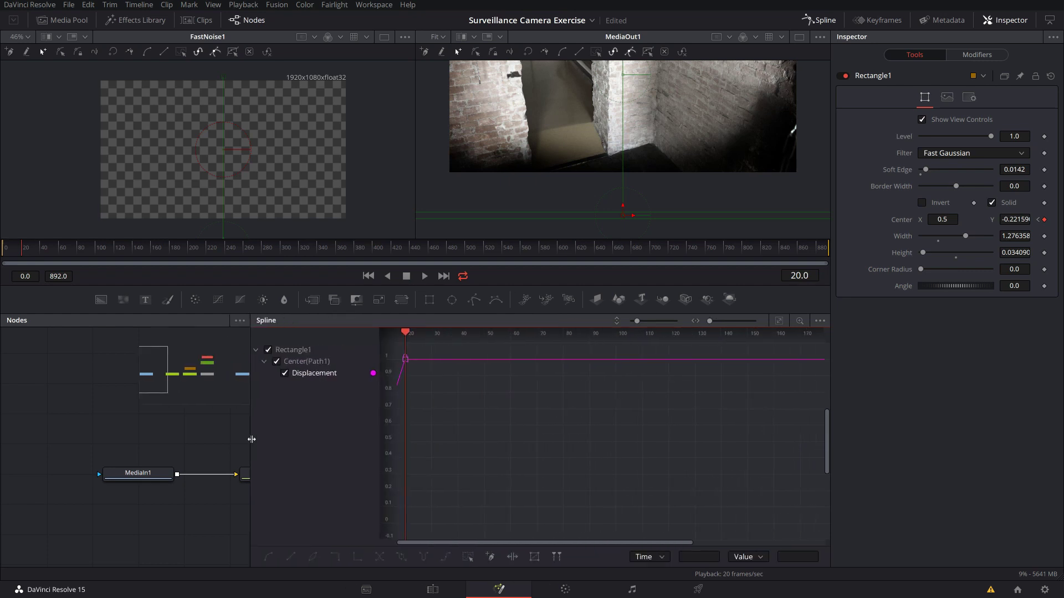
pyautogui.moveTo(536, 400); pyautogui.dragTo(604, 368)
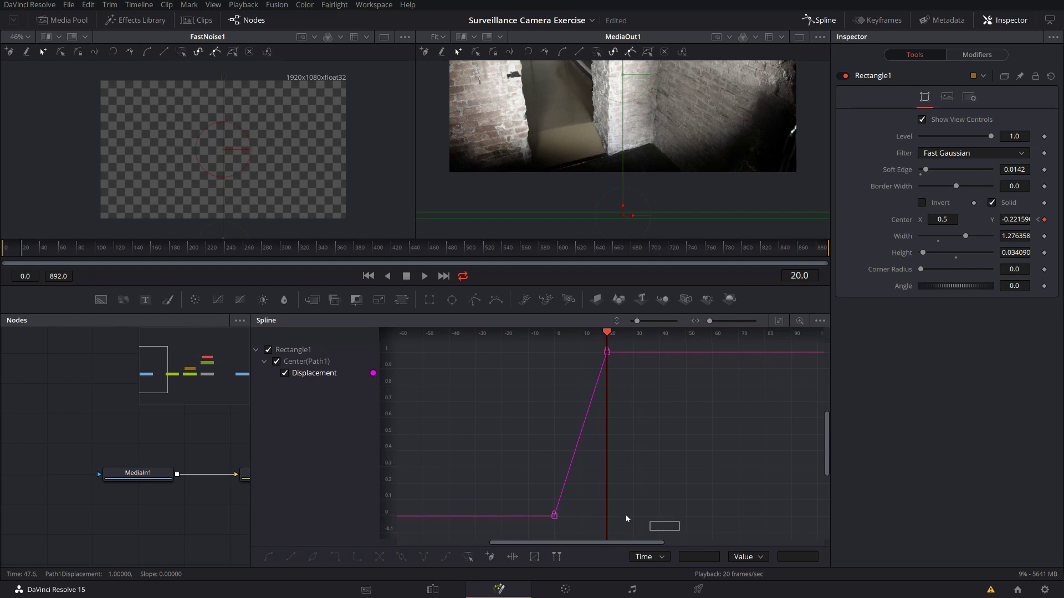
pyautogui.moveTo(626, 518); pyautogui.dragTo(510, 341)
pyautogui.rightClick(620, 364)
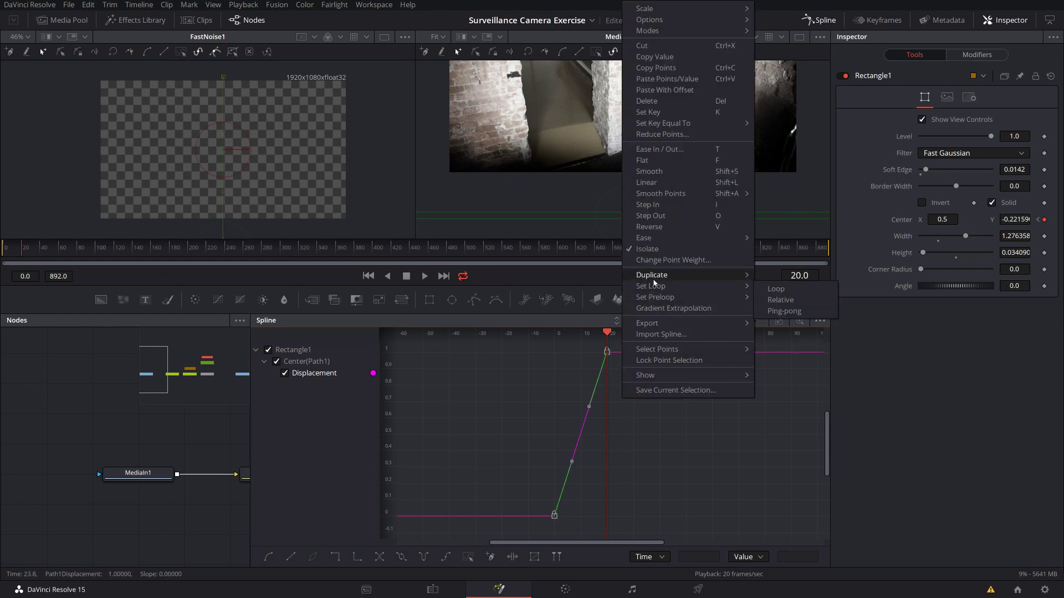
pyautogui.click(775, 289)
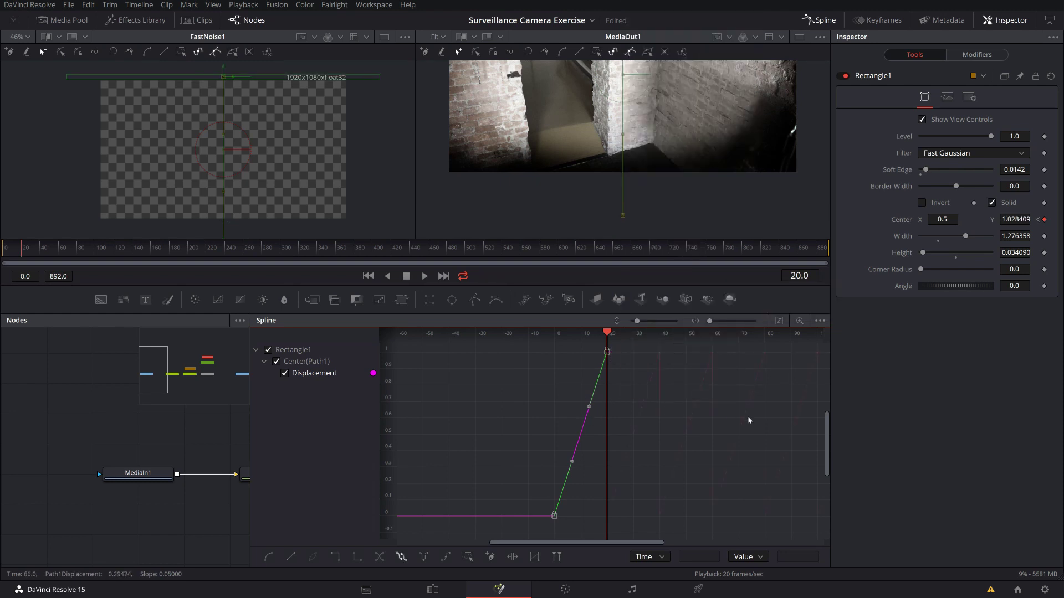
pyautogui.press('space')
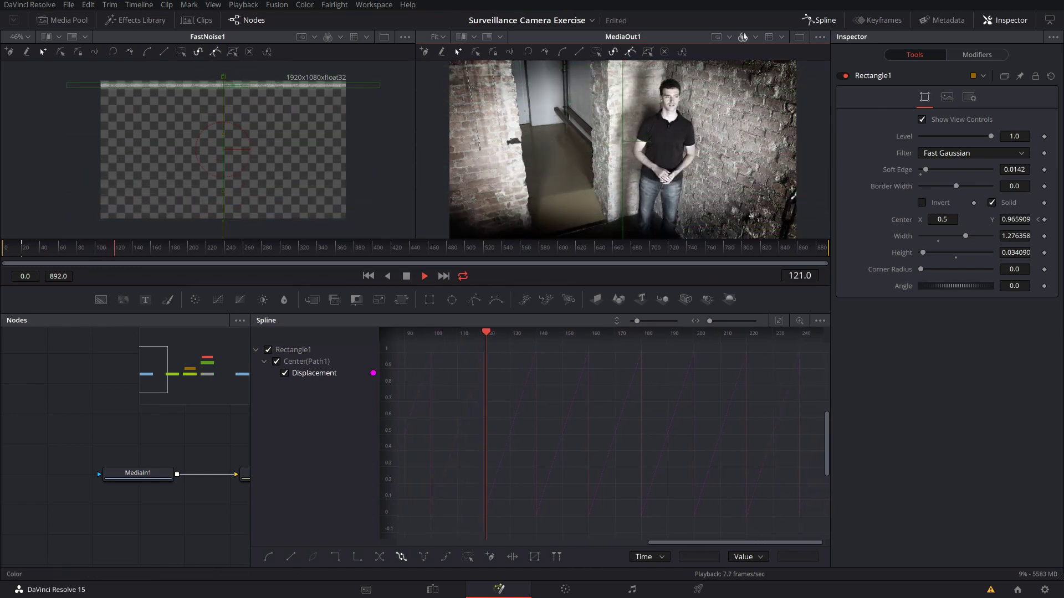
pyautogui.click(823, 21)
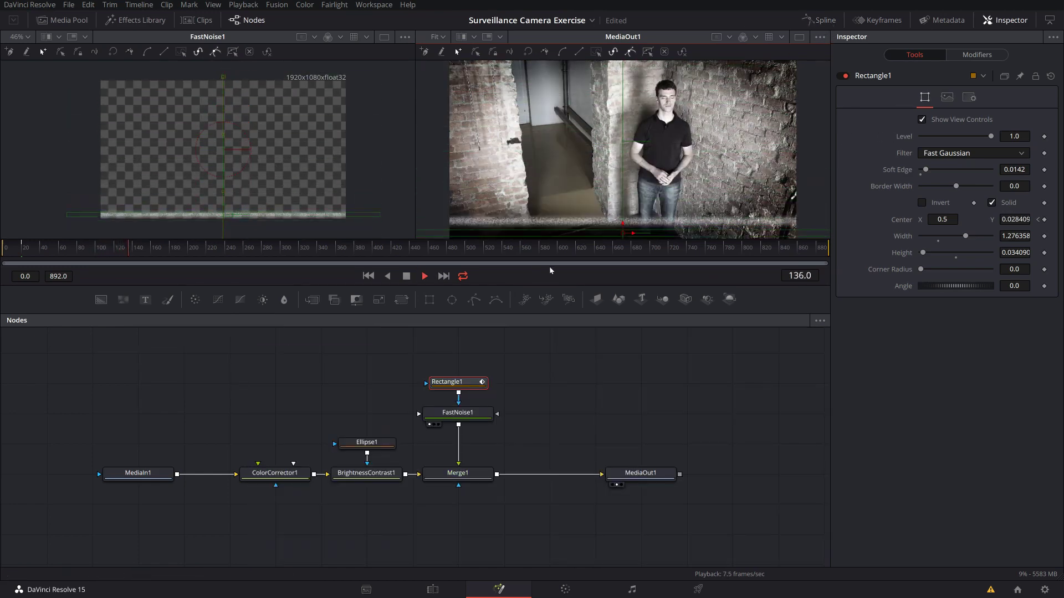
pyautogui.press('space')
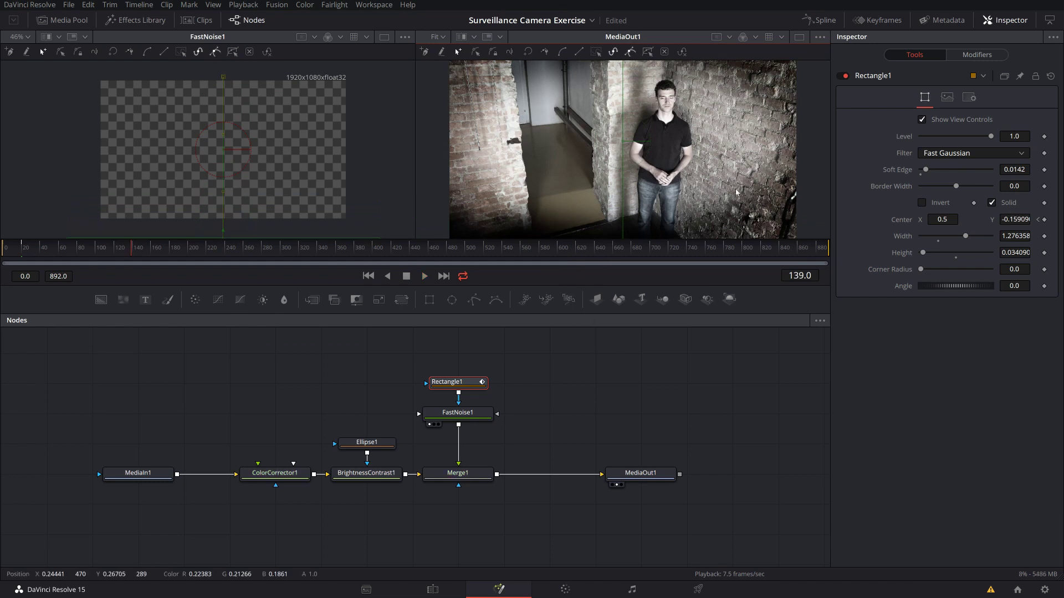
# Step: Move MediaOut1 and the Merge1, FastNoise1 and Rectangle1 group to open space after BrightnessContrast1
pyautogui.moveTo(525, 413); pyautogui.dragTo(554, 428)
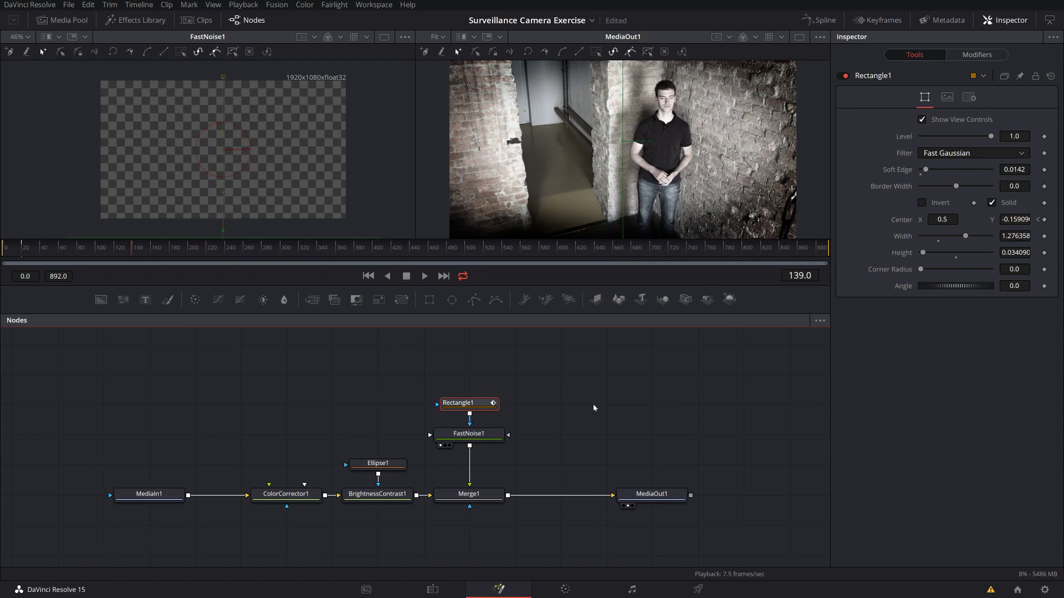
pyautogui.moveTo(641, 494); pyautogui.dragTo(732, 494)
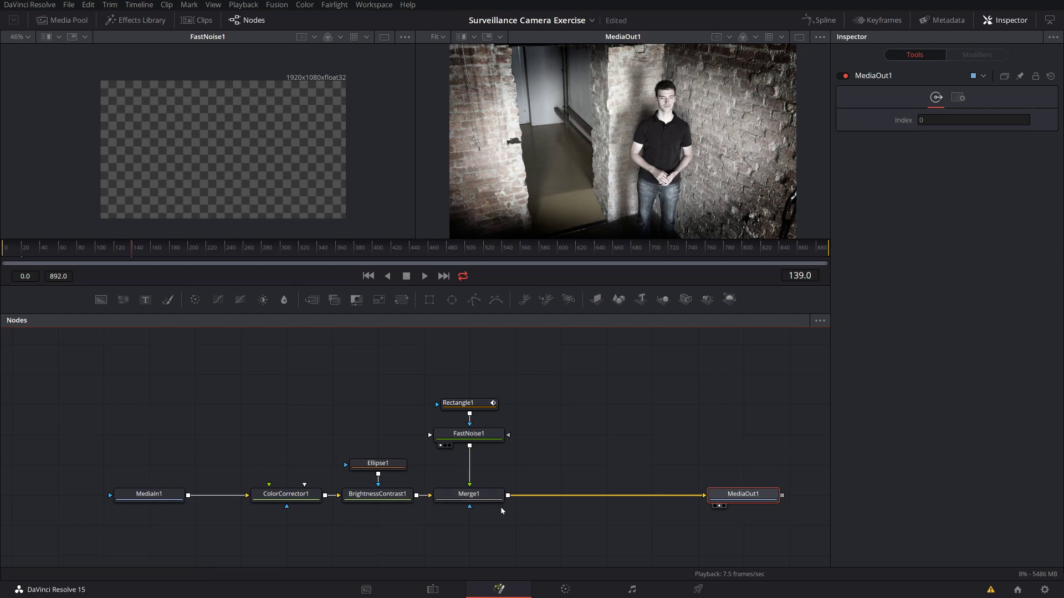
pyautogui.moveTo(503, 536); pyautogui.dragTo(433, 365)
pyautogui.moveTo(493, 498); pyautogui.dragTo(644, 500)
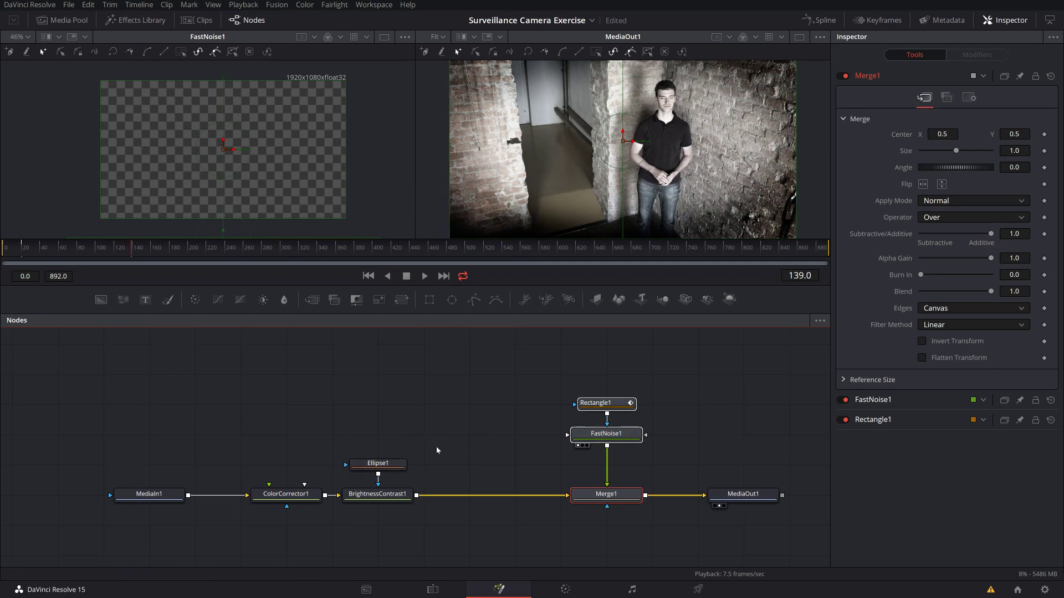
# Step: Insert a Lens Distort node between BrightnessContrast1 and Merge1
pyautogui.click(375, 501)
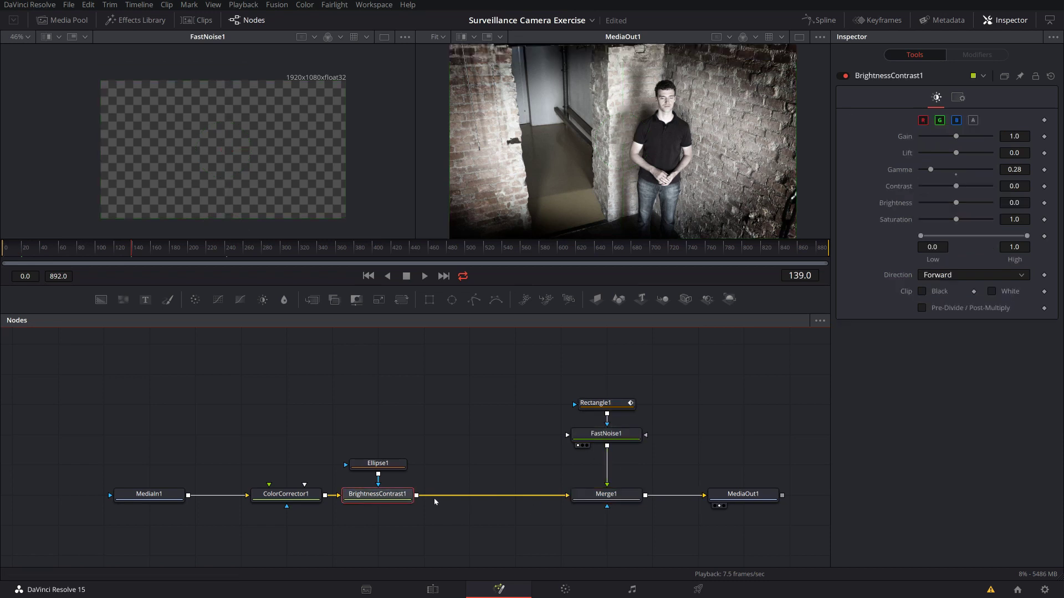
pyautogui.hotkey('shift', 'space')
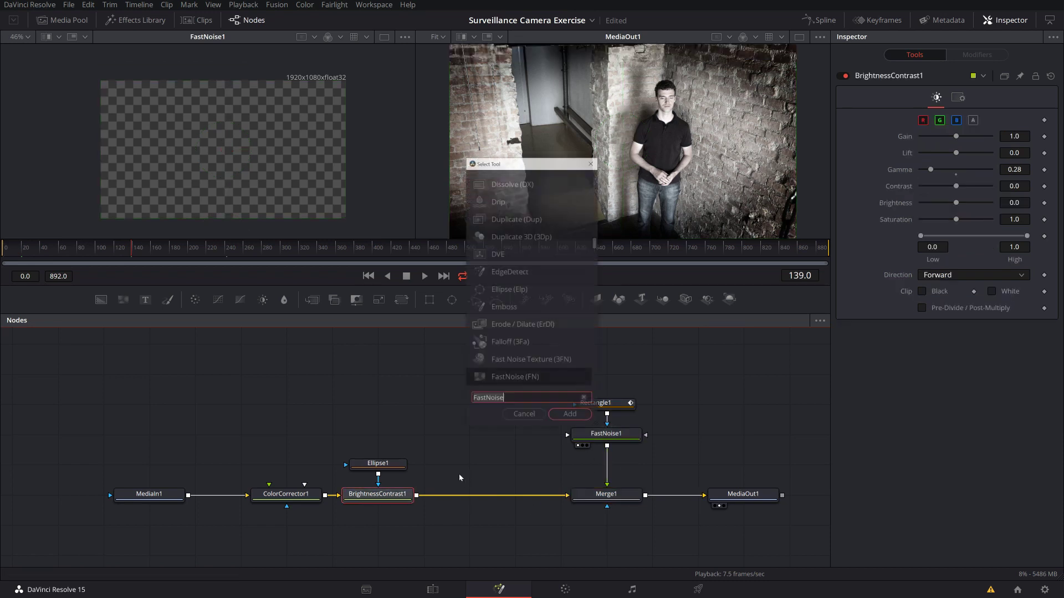
pyautogui.write('lense')
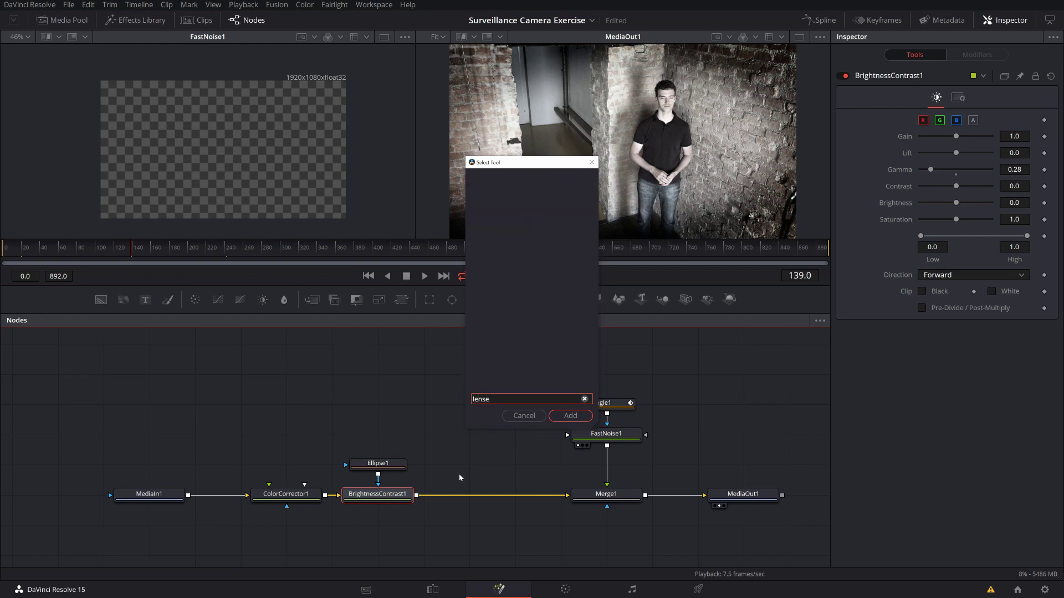
pyautogui.press('BackSpace')
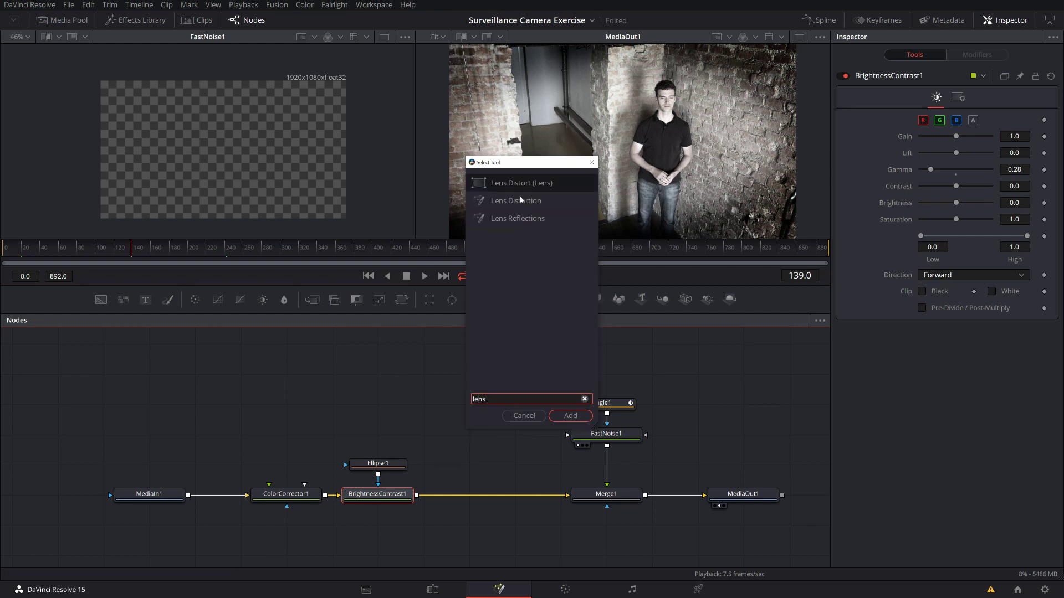
pyautogui.click(509, 186)
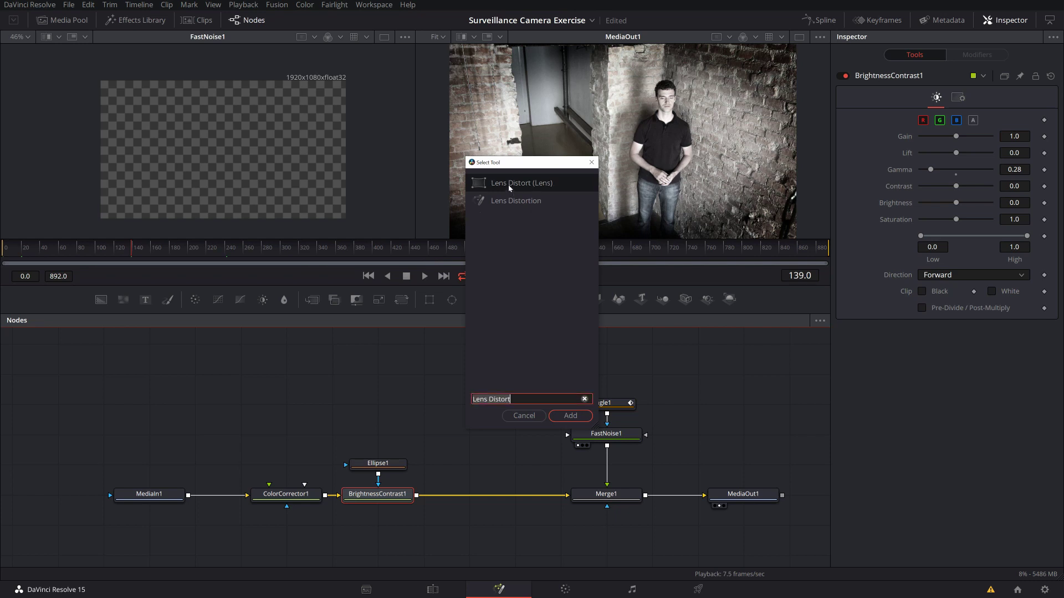
pyautogui.click(574, 418)
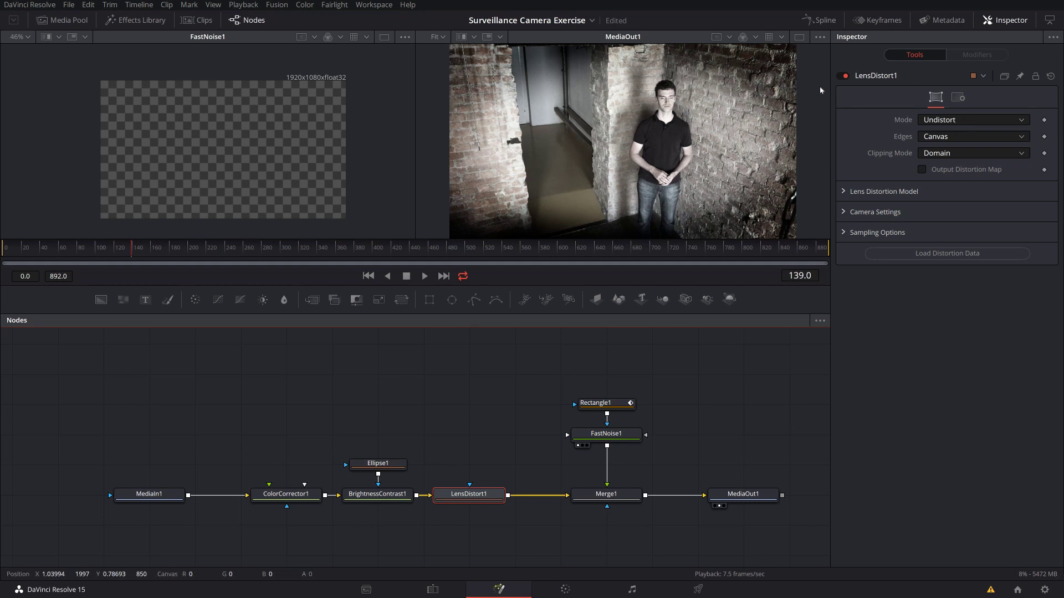
# Step: Configure LensDistort1 with Distort mode, the 3DE4 Radial - Fisheye, Degree 8 model and a Distortion - Degree 2 of about 0.063
pyautogui.click(993, 117)
pyautogui.click(979, 134)
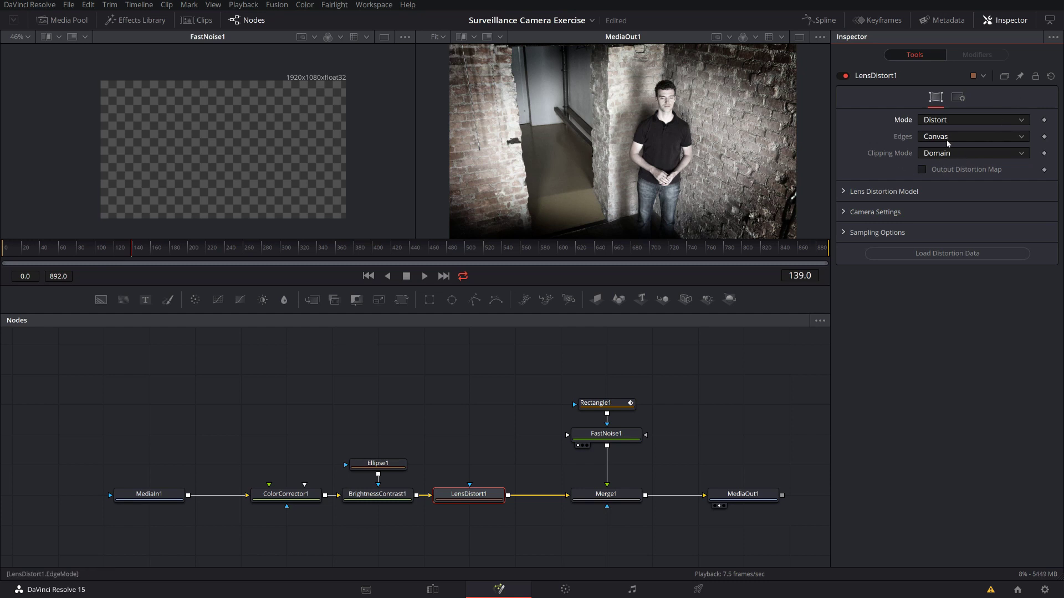
pyautogui.click(843, 191)
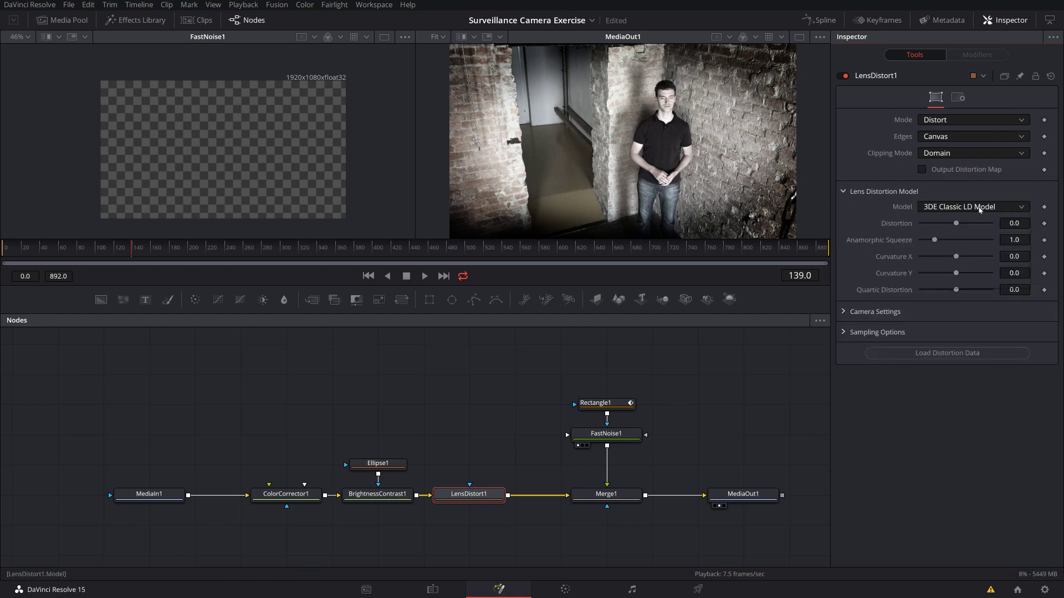
pyautogui.click(982, 208)
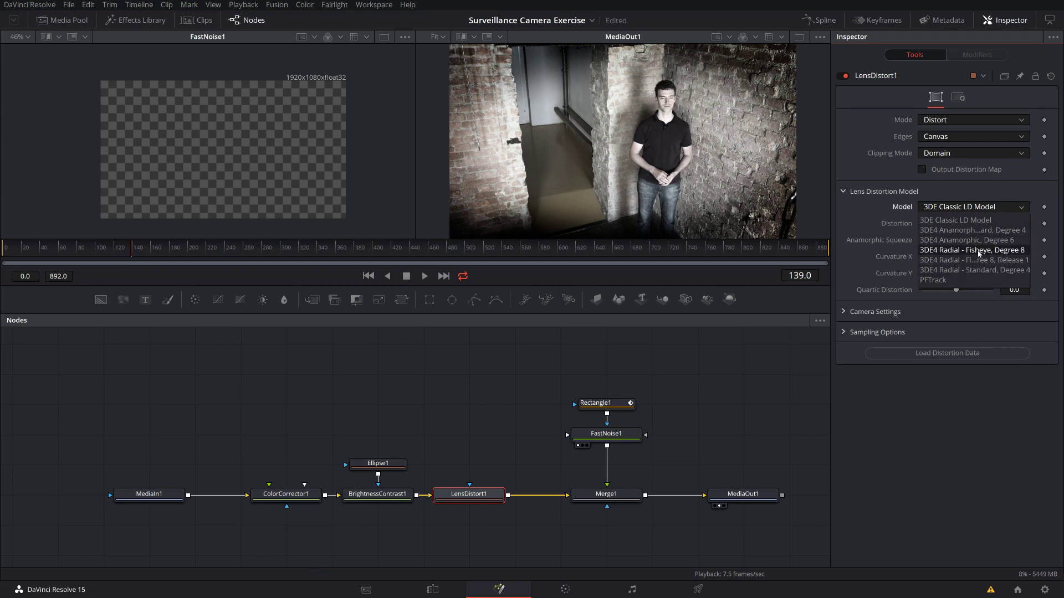
pyautogui.click(982, 252)
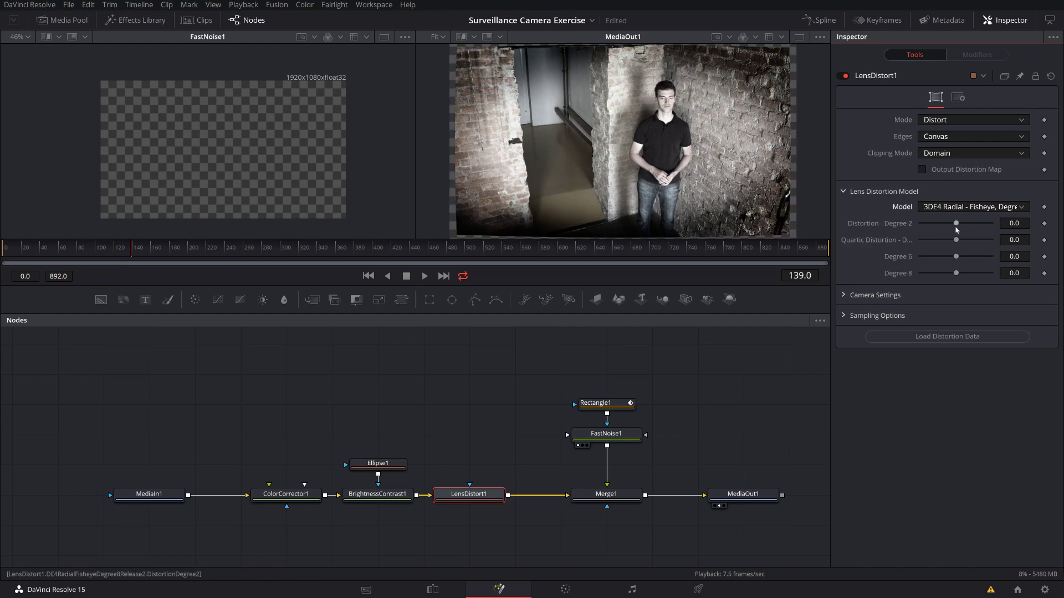
pyautogui.moveTo(956, 227); pyautogui.dragTo(960, 226)
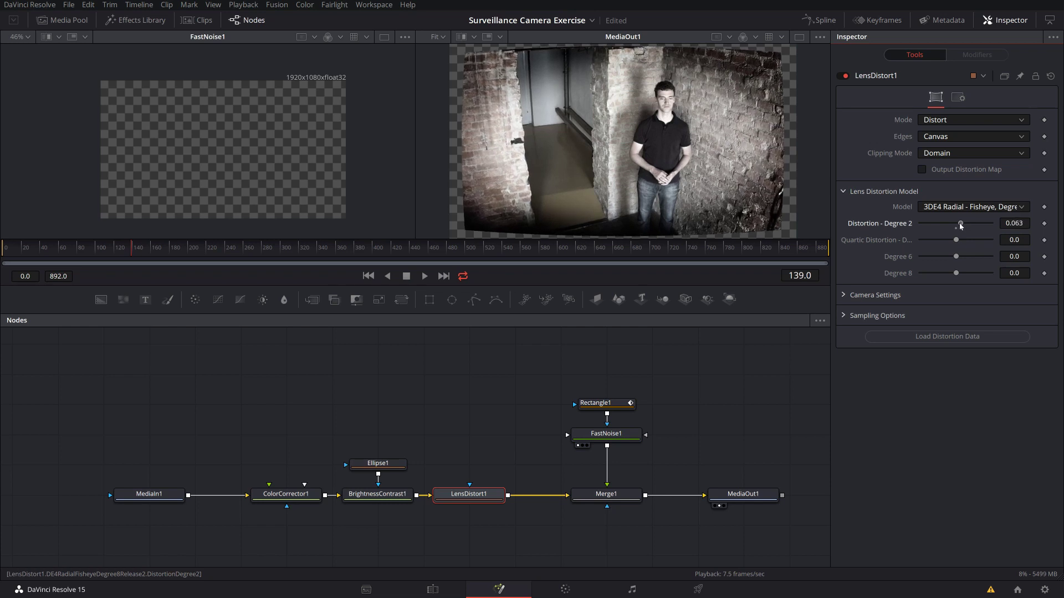
# Step: Turn off the checker underlay in the MediaOut1 viewer and insert a Transform node between LensDistort1 and Merge1
pyautogui.click(819, 37)
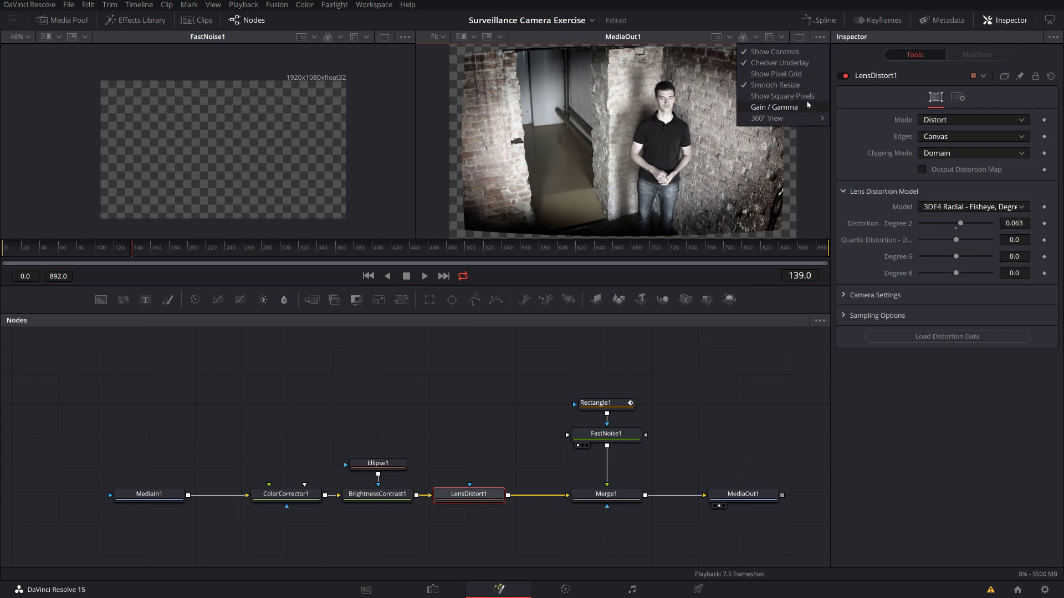
pyautogui.click(800, 66)
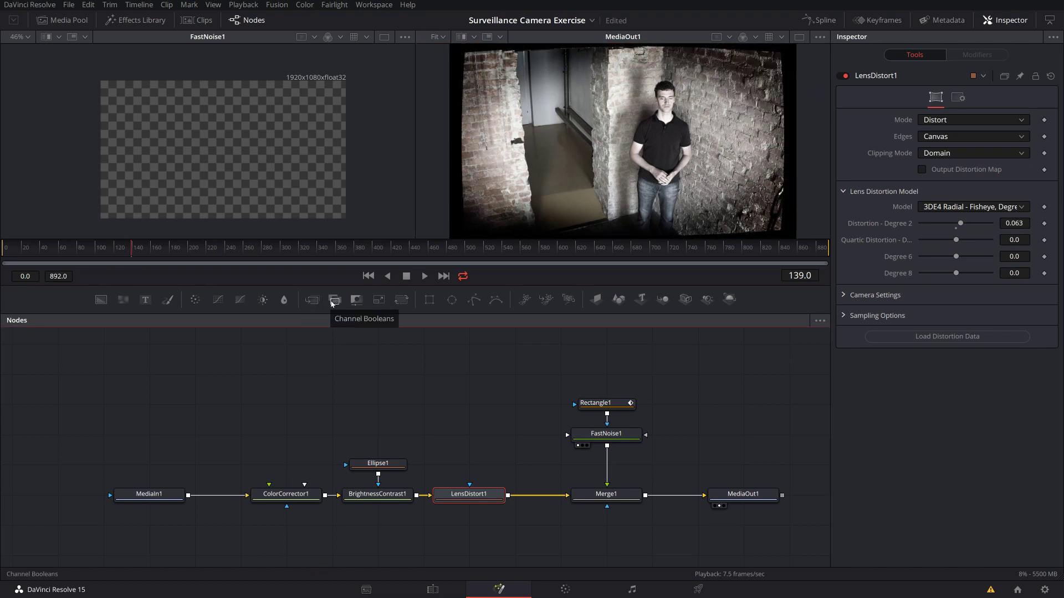
pyautogui.click(400, 299)
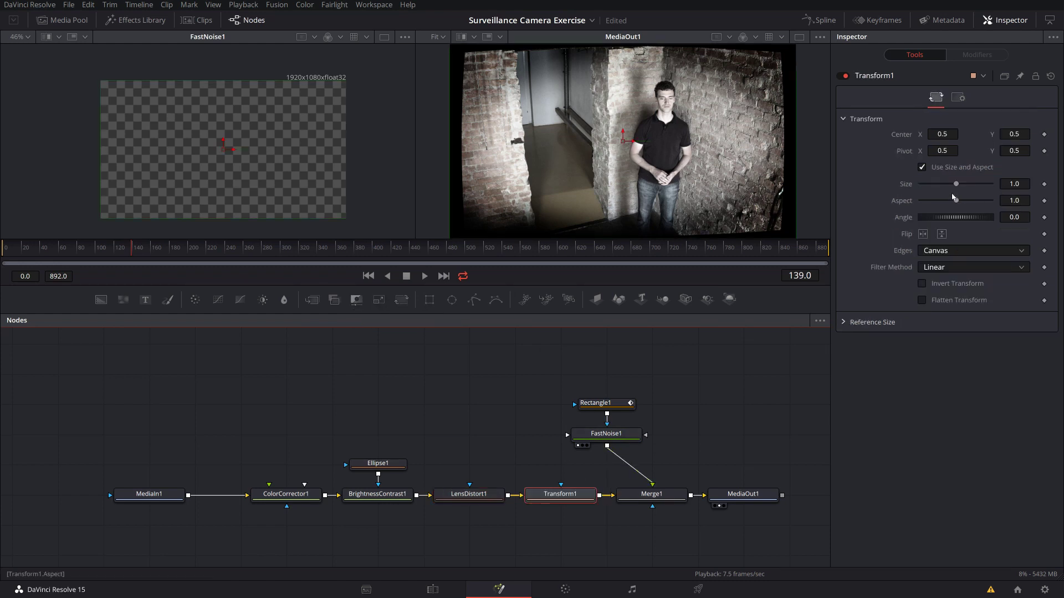
# Step: Scale Transform1 up to a Size of 1.07 and check the footage edges against the frame
pyautogui.moveTo(955, 188); pyautogui.dragTo(957, 187)
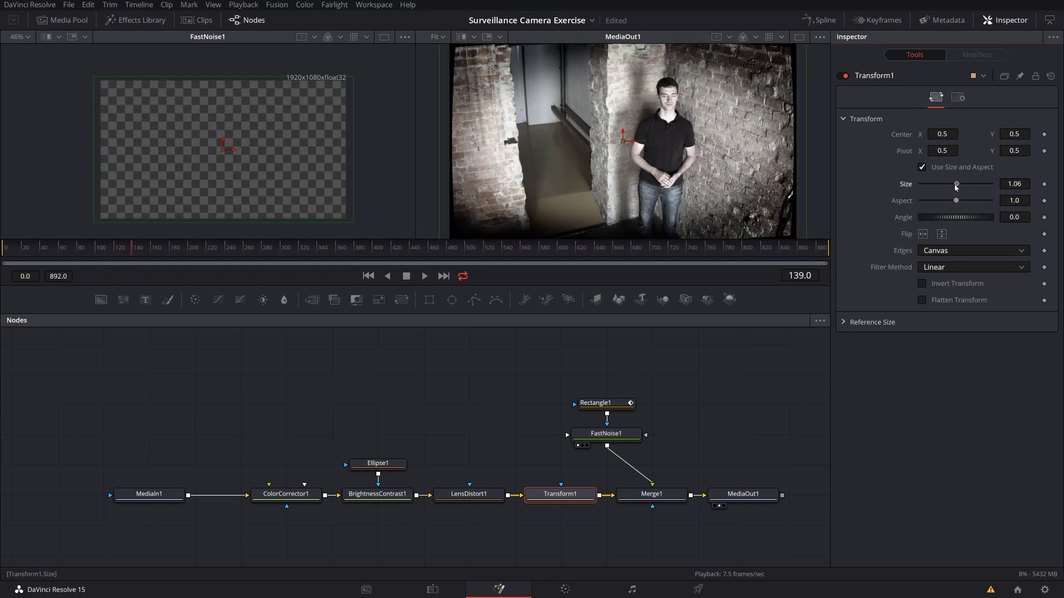
pyautogui.moveTo(957, 187); pyautogui.dragTo(956, 187)
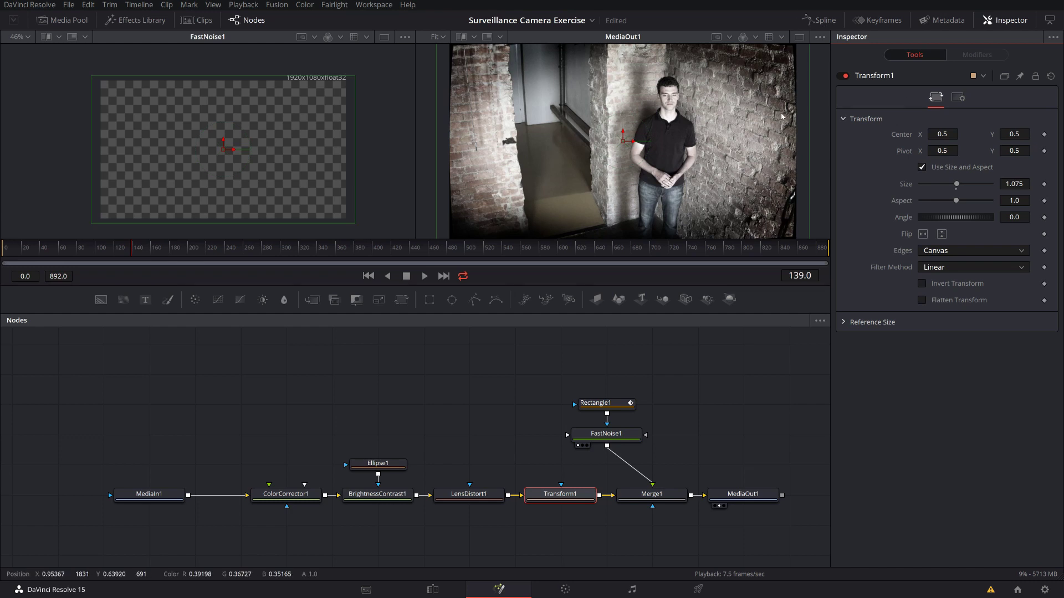
pyautogui.scroll(2, 789, 90)
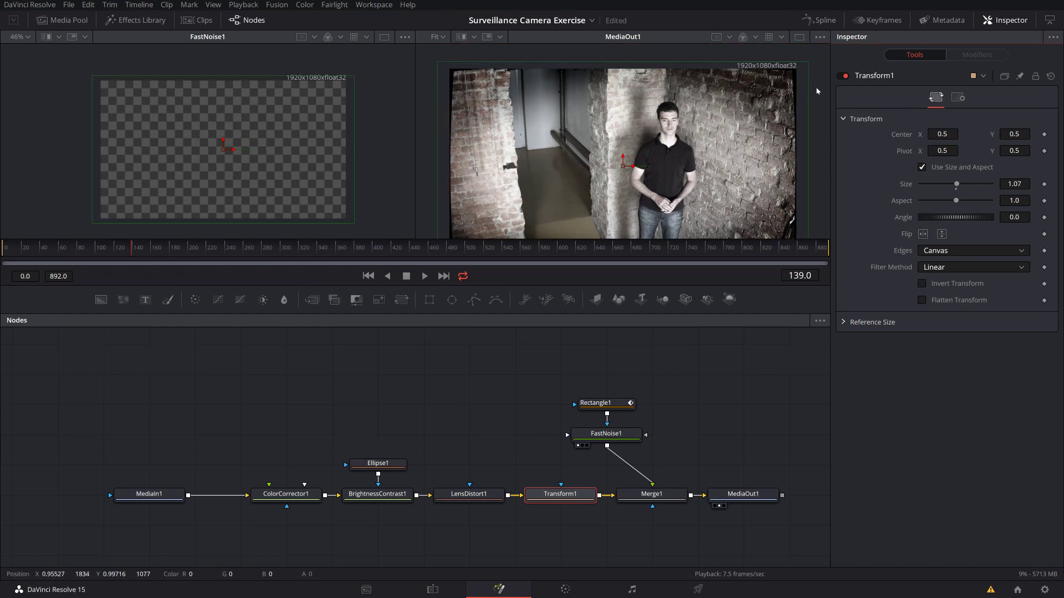
pyautogui.scroll(-2, 519, 57)
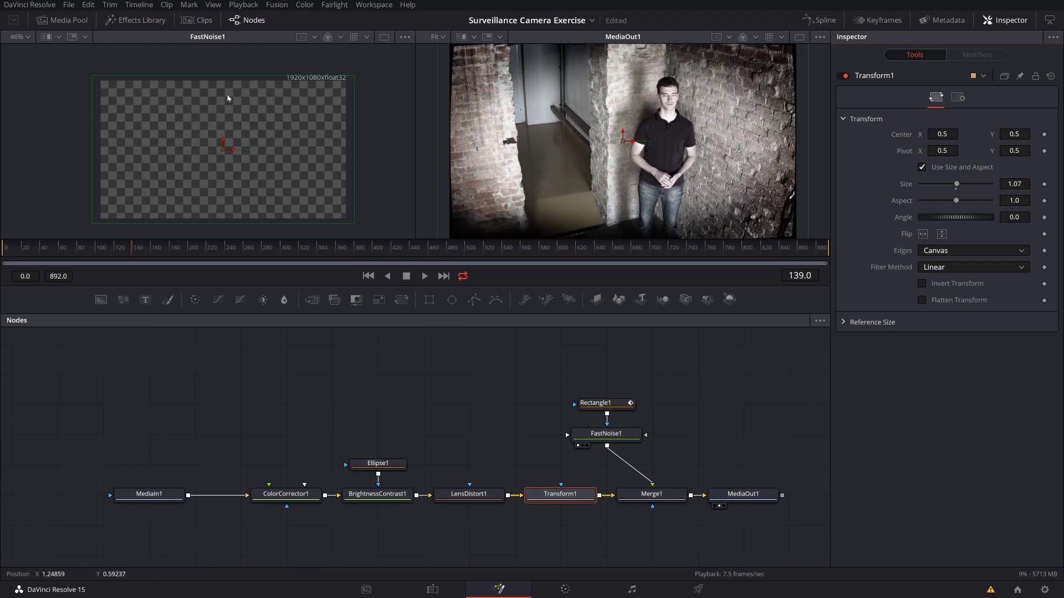
pyautogui.scroll(1, 805, 56)
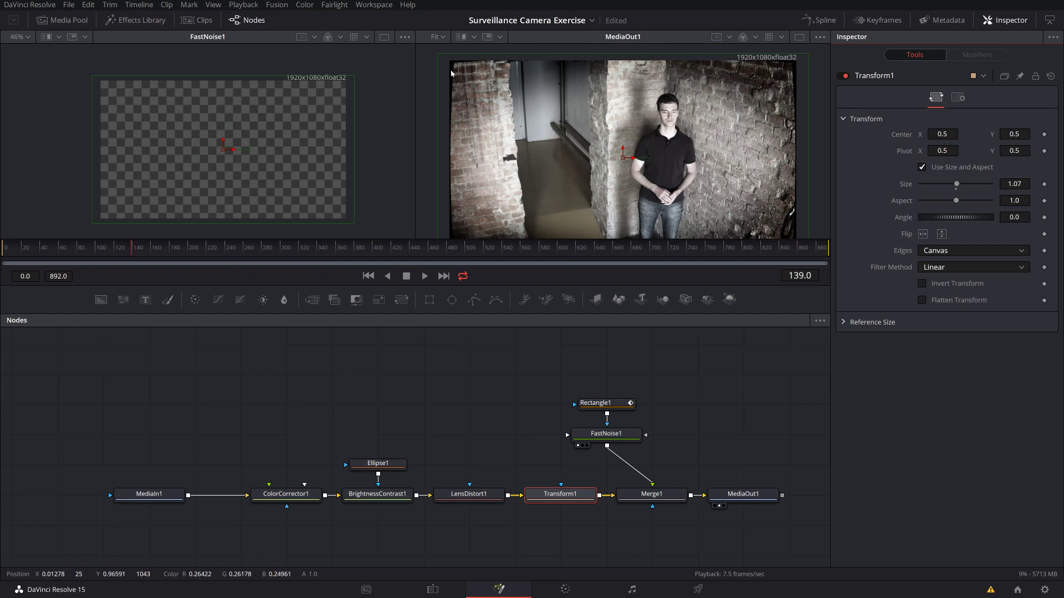
pyautogui.scroll(-1, 805, 56)
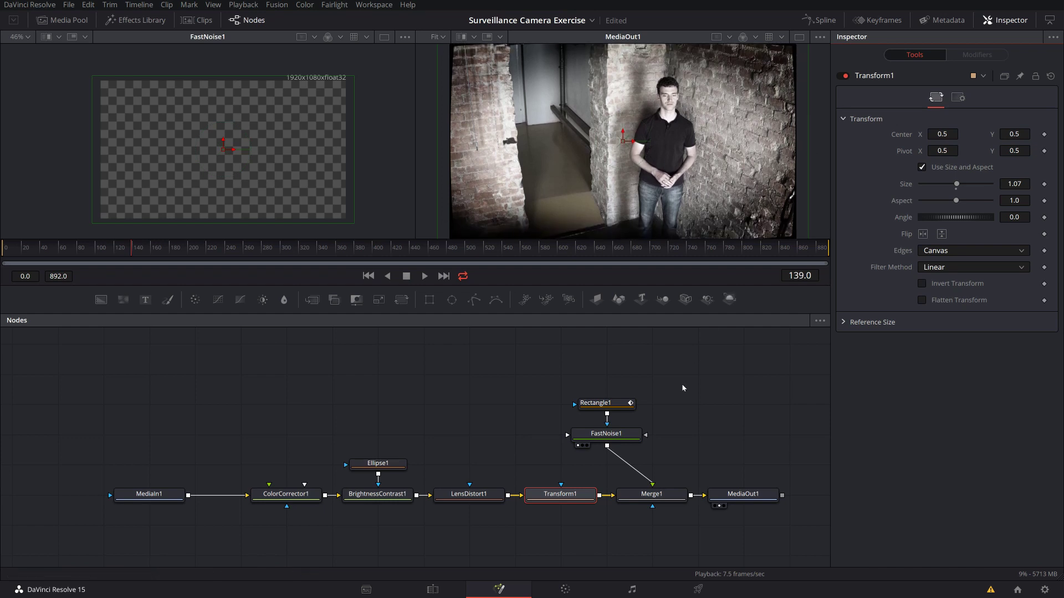
# Step: Move MediaOut1 and the Merge1, FastNoise1 and Rectangle1 group away from Transform1, aligning the noise nodes above Merge1
pyautogui.moveTo(711, 390); pyautogui.dragTo(619, 398)
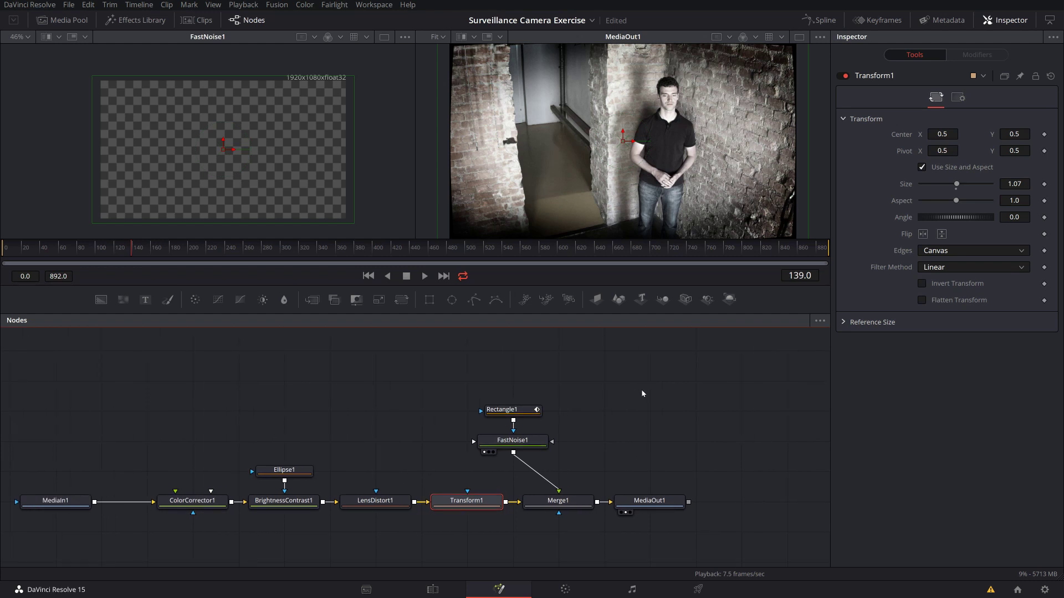
pyautogui.moveTo(642, 503); pyautogui.dragTo(773, 503)
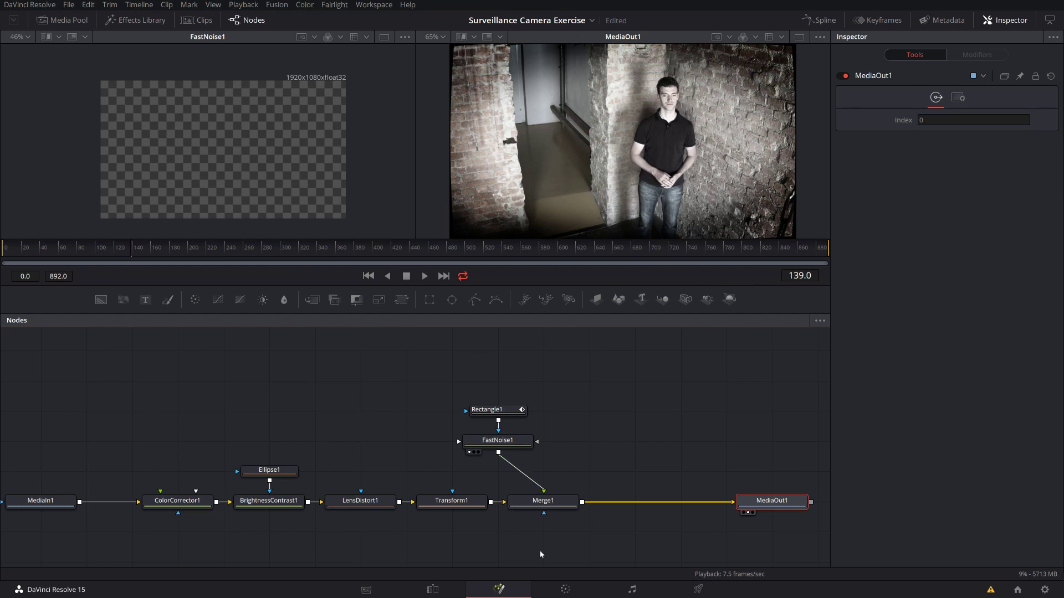
pyautogui.moveTo(539, 551); pyautogui.dragTo(501, 402)
pyautogui.moveTo(542, 501); pyautogui.dragTo(679, 502)
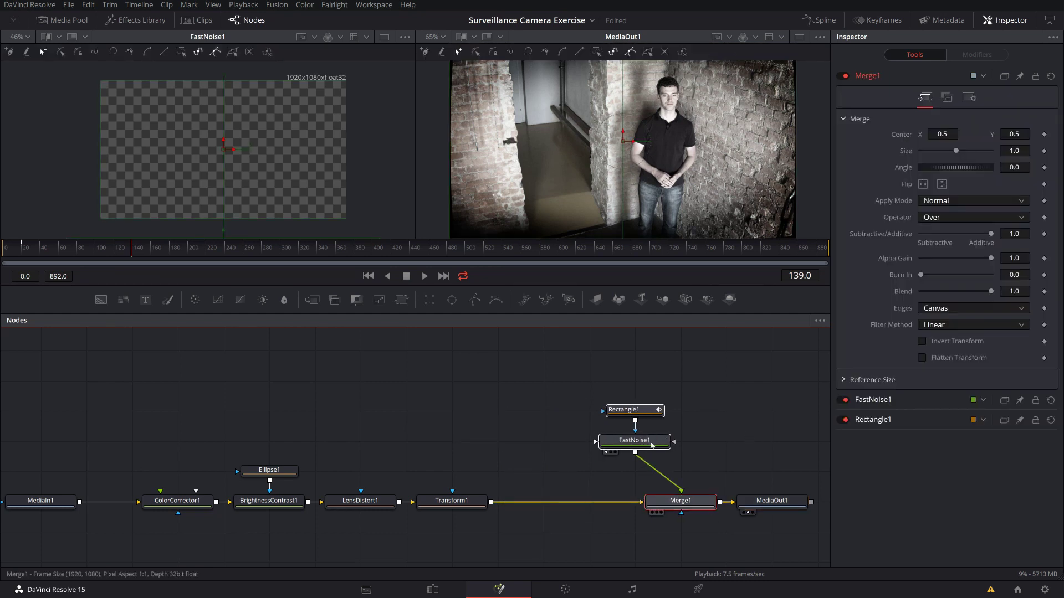
pyautogui.moveTo(651, 445); pyautogui.dragTo(692, 445)
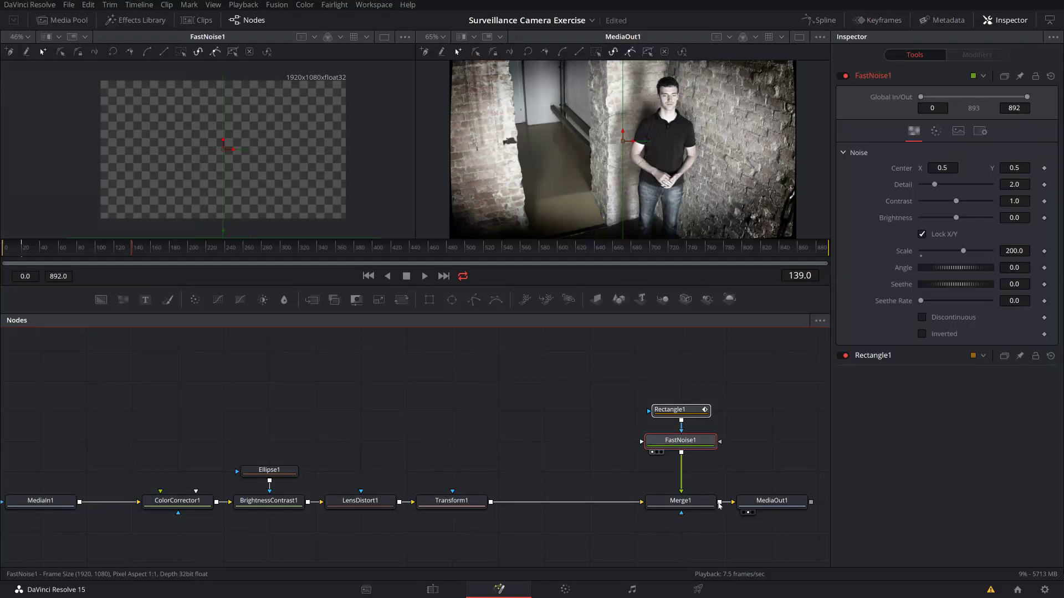
# Step: Insert a Film Grain (FGr) node between Transform1 and Merge1
pyautogui.click(449, 501)
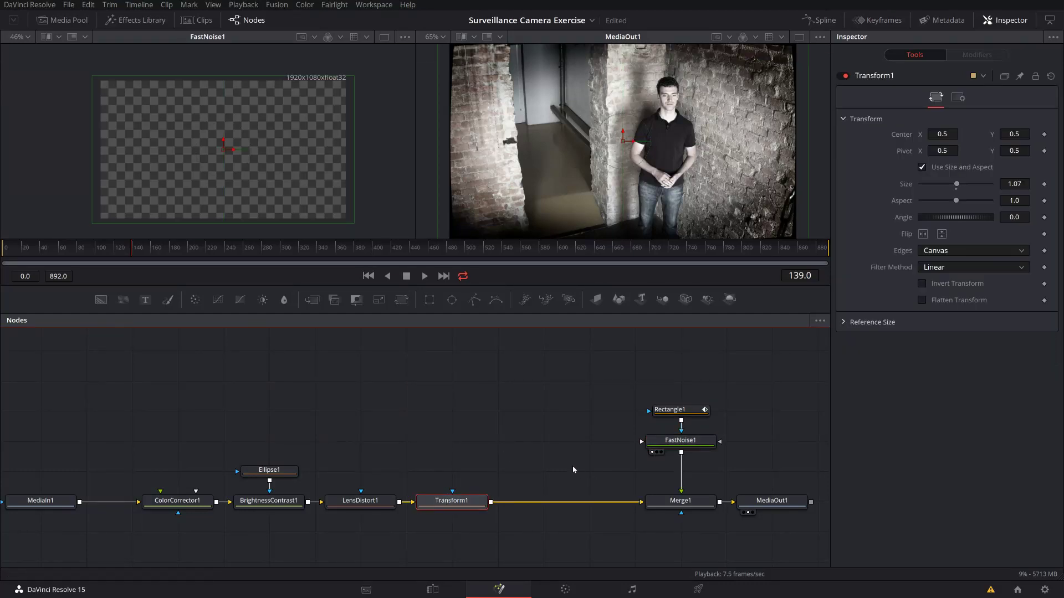
pyautogui.hotkey('shift', 'space')
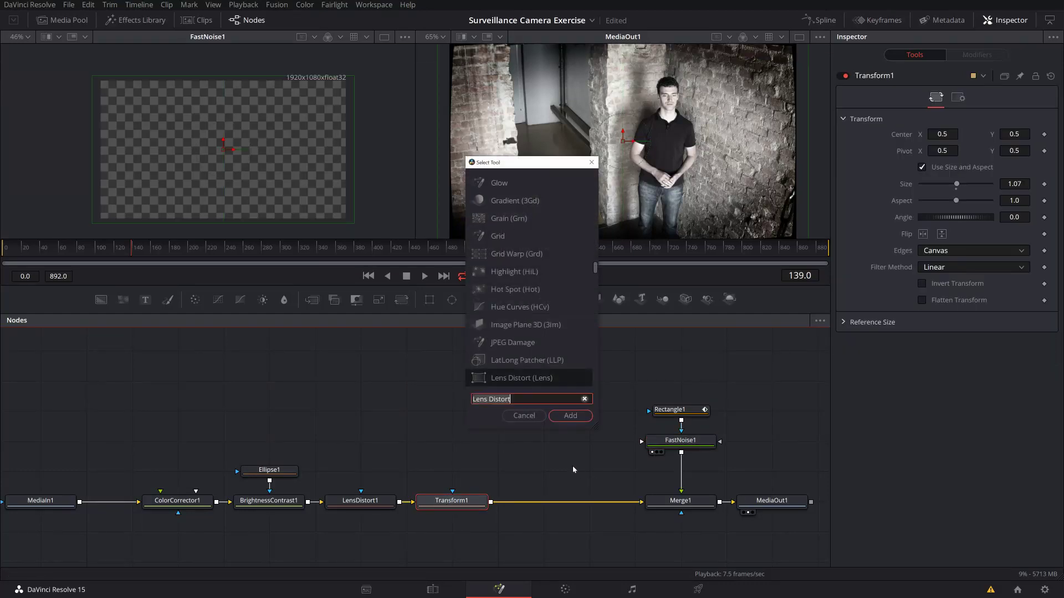
pyautogui.write('grain')
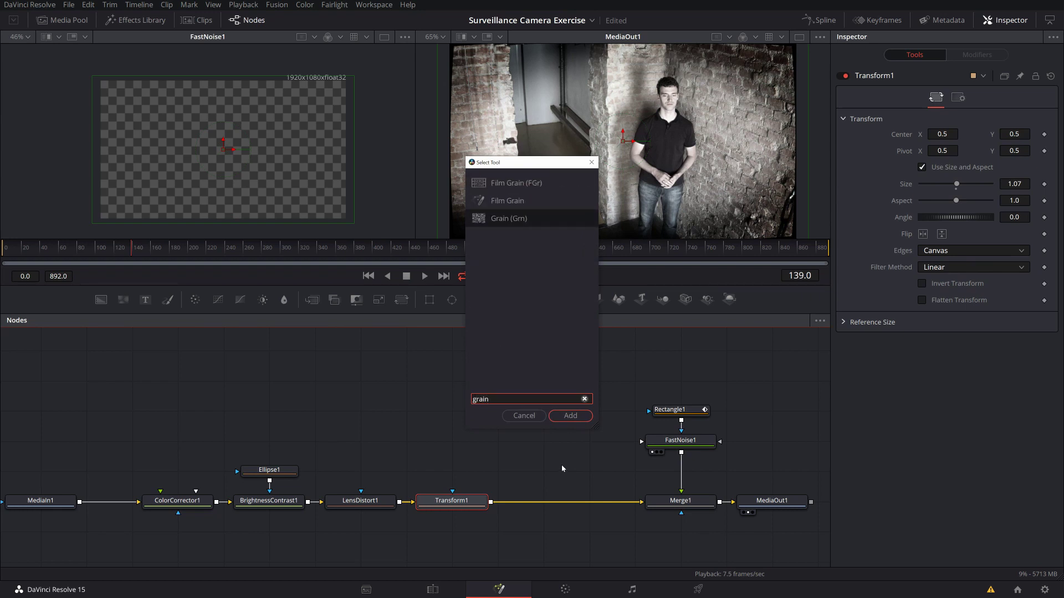
pyautogui.click(518, 185)
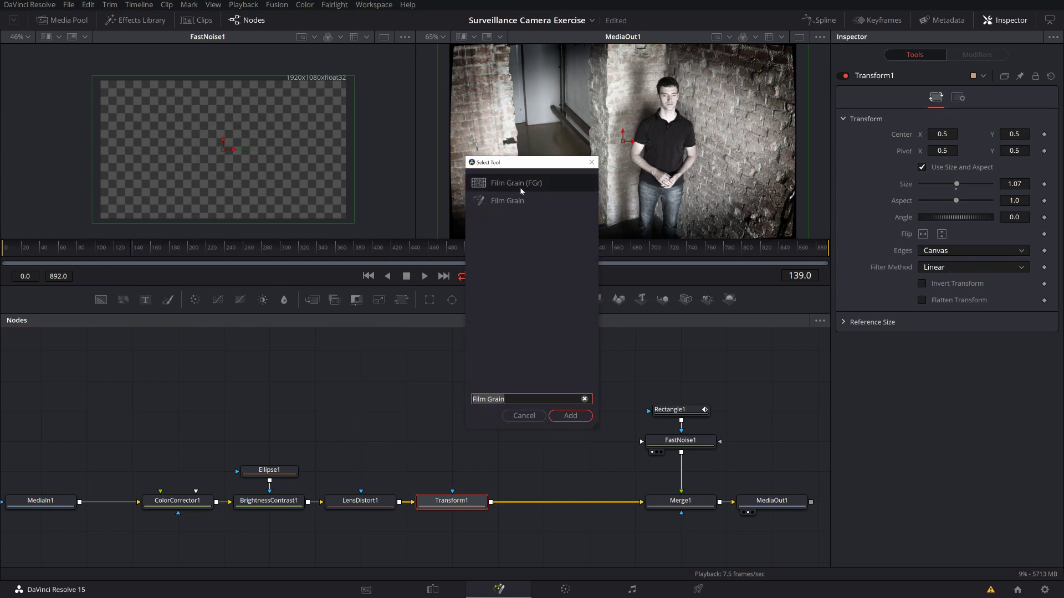
pyautogui.click(571, 416)
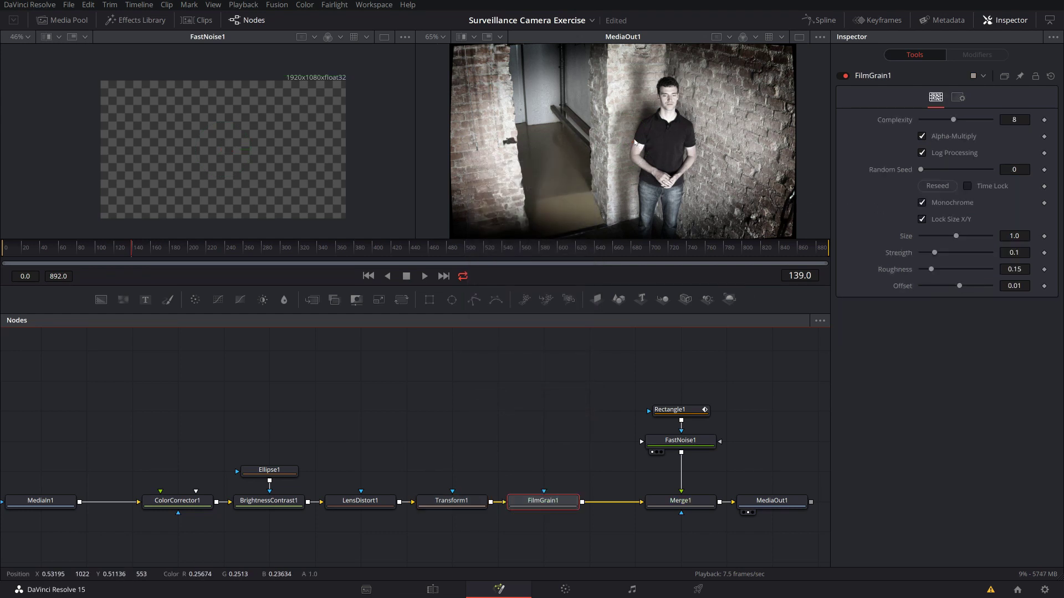
# Step: Show Transform1 in the first viewer and set up a split comparison of MediaOut1 and Transform1 in the second viewer
pyautogui.click(451, 501)
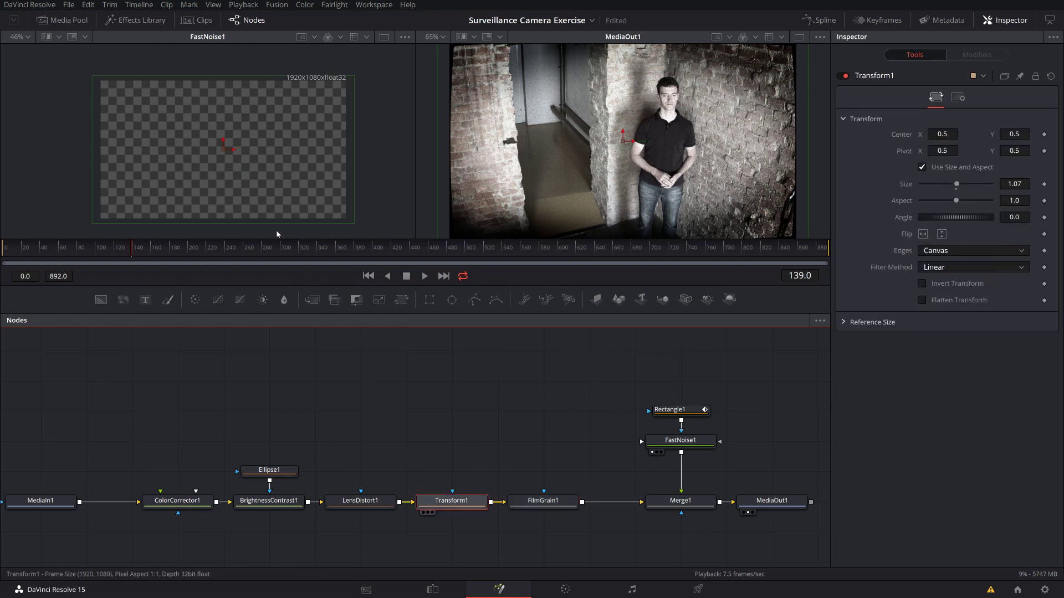
pyautogui.press('1')
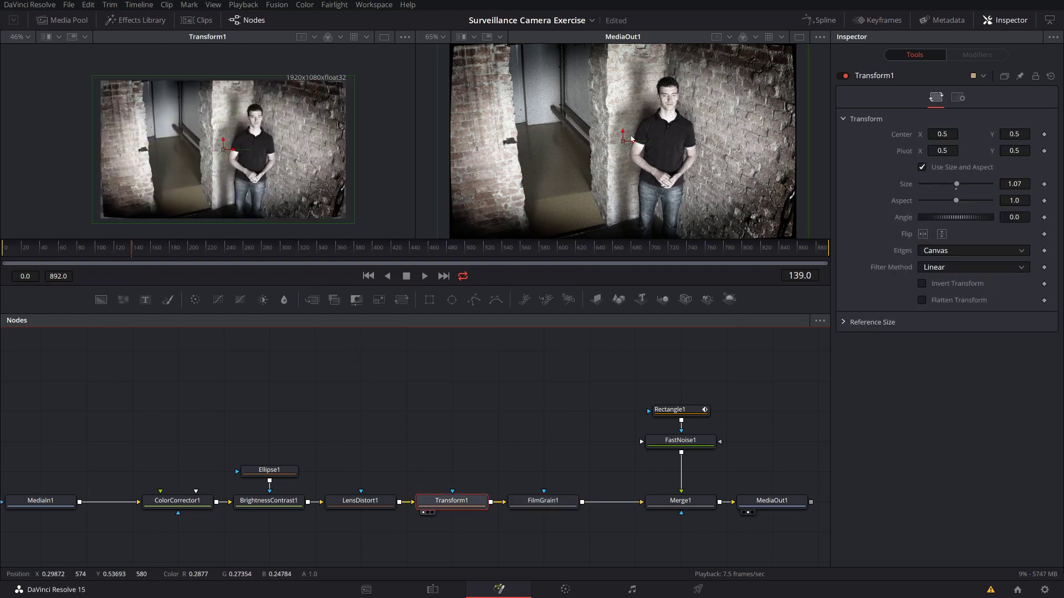
pyautogui.click(464, 40)
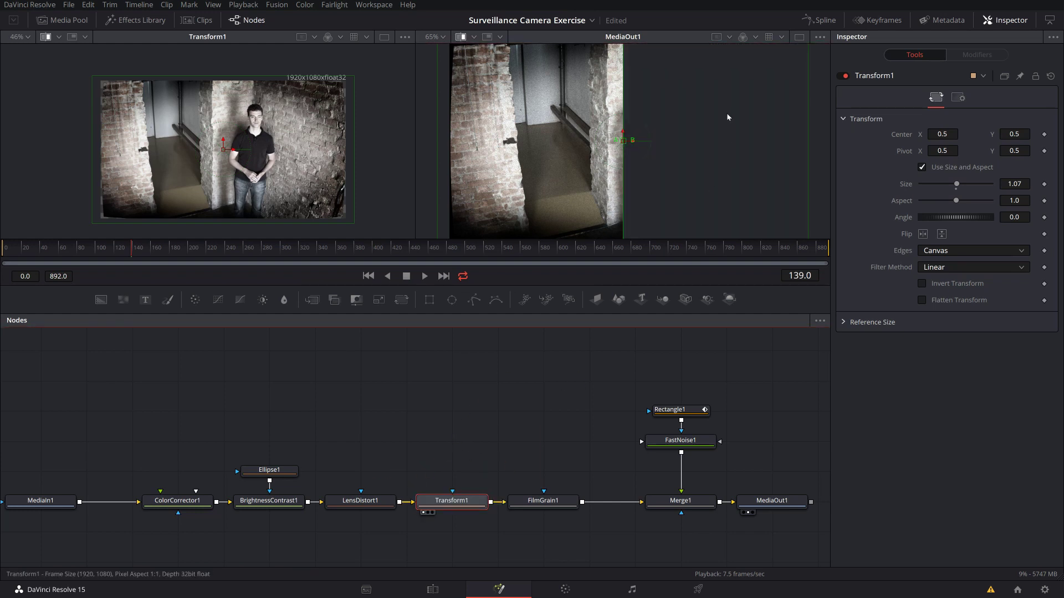
pyautogui.moveTo(706, 133); pyautogui.dragTo(707, 134)
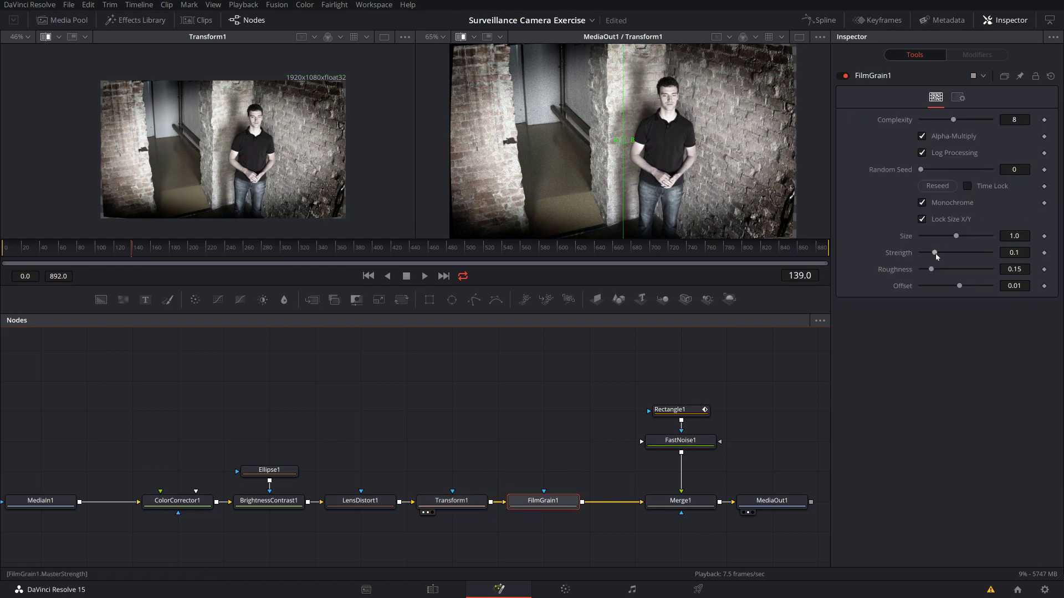
# Step: Set FilmGrain1's Size to 5.0 and its Strength to about 0.075, judging the grain in close-up
pyautogui.moveTo(934, 252); pyautogui.dragTo(981, 253)
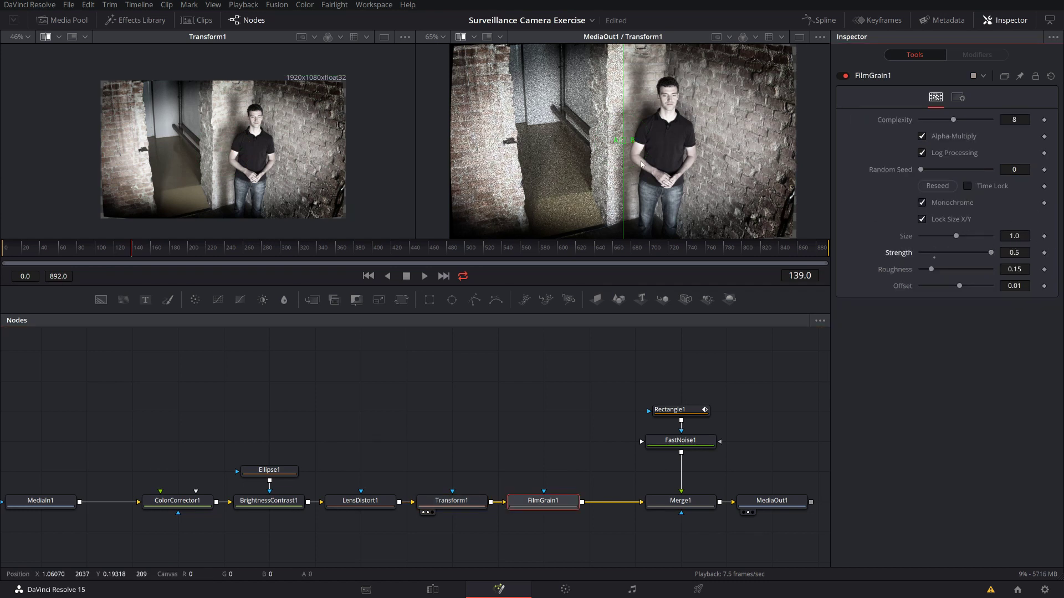
pyautogui.scroll(5, 613, 110)
pyautogui.scroll(2, 613, 110)
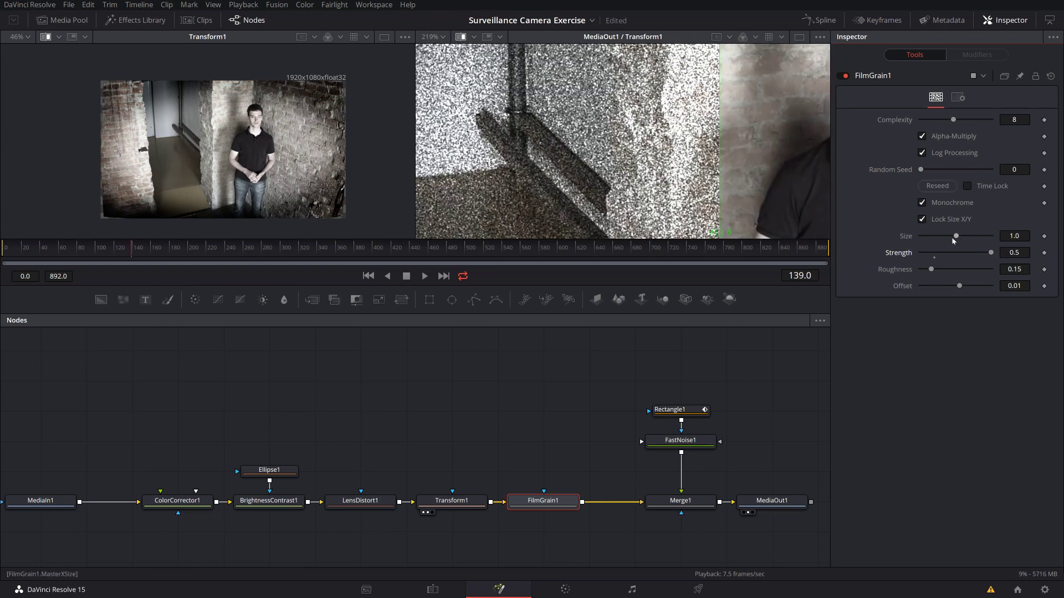
pyautogui.moveTo(955, 237); pyautogui.dragTo(994, 235)
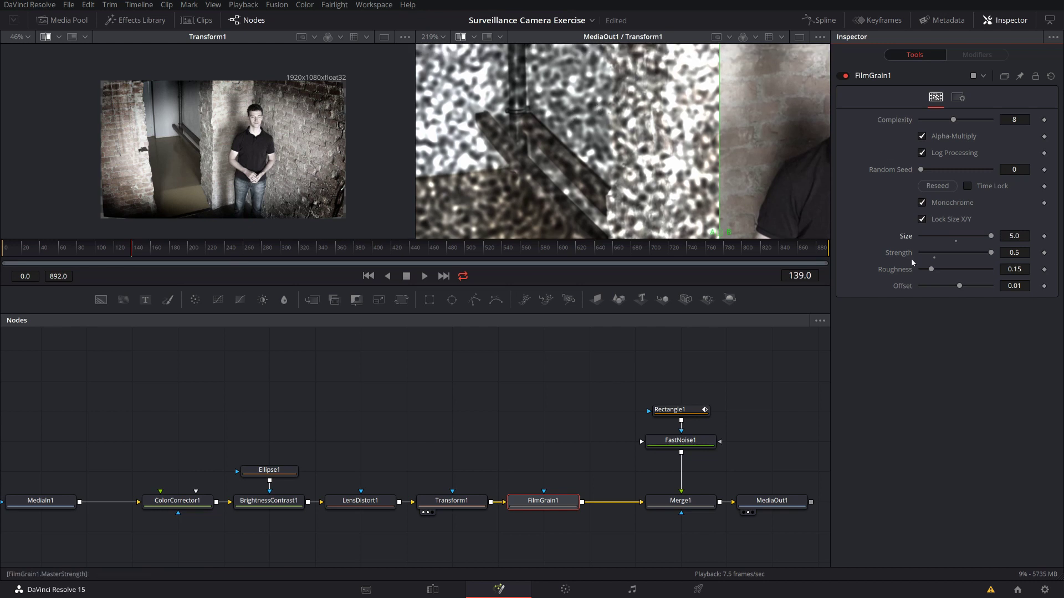
pyautogui.moveTo(992, 254); pyautogui.dragTo(931, 254)
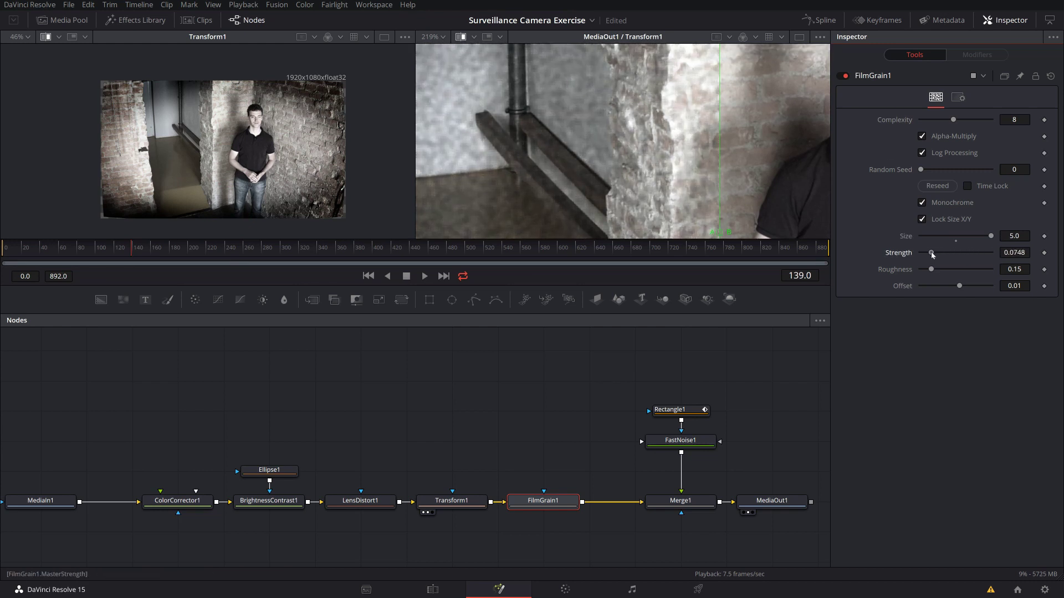
# Step: Raise FilmGrain1's Roughness to about 0.465 and turn off the split comparison to view MediaOut1's full frame
pyautogui.scroll(-2, 609, 139)
pyautogui.scroll(-1, 608, 139)
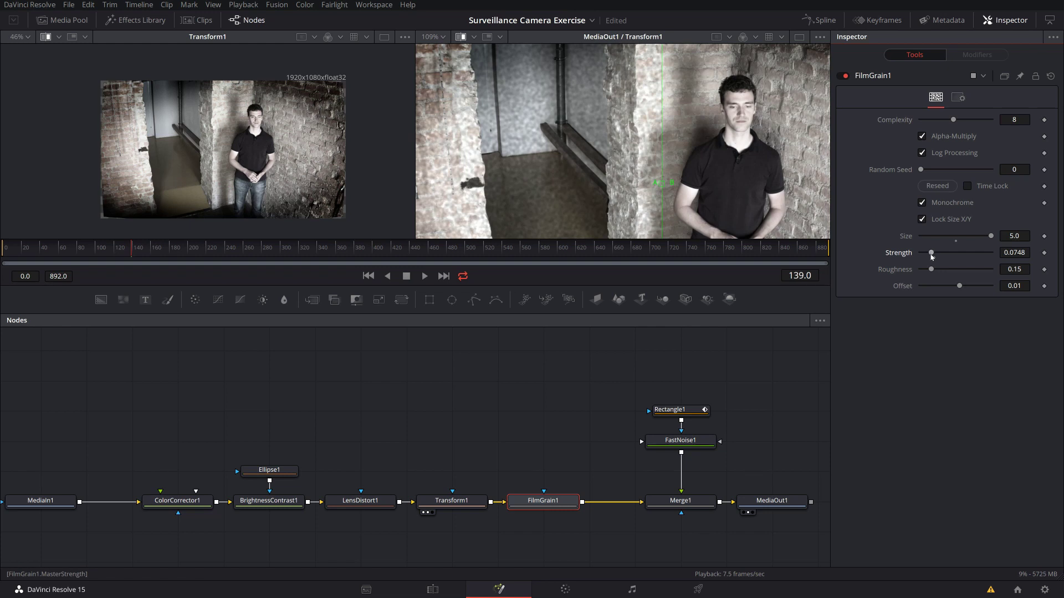
pyautogui.moveTo(931, 269); pyautogui.dragTo(943, 271)
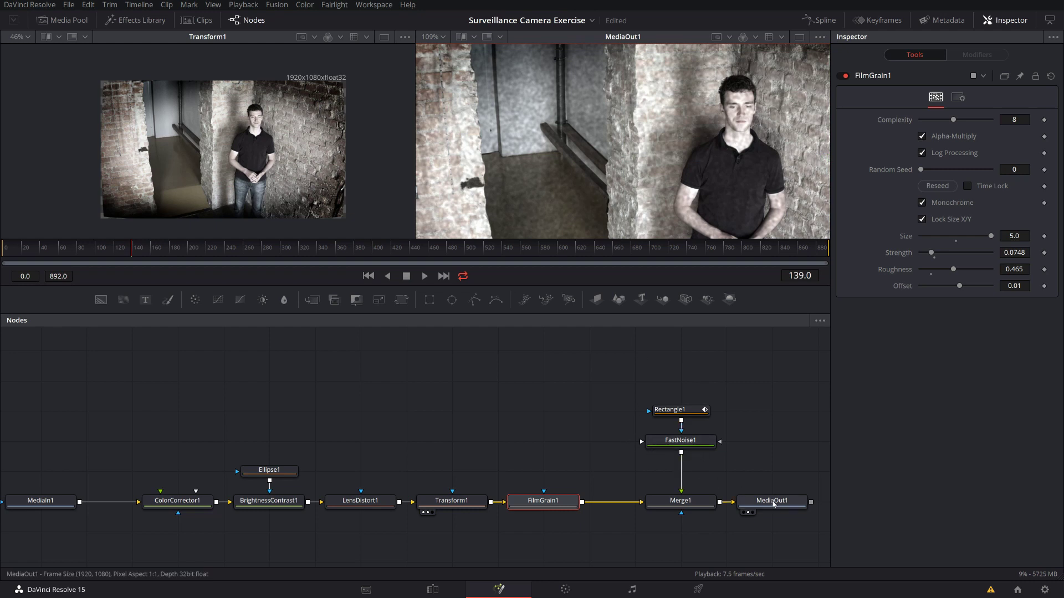
pyautogui.scroll(-2, 731, 151)
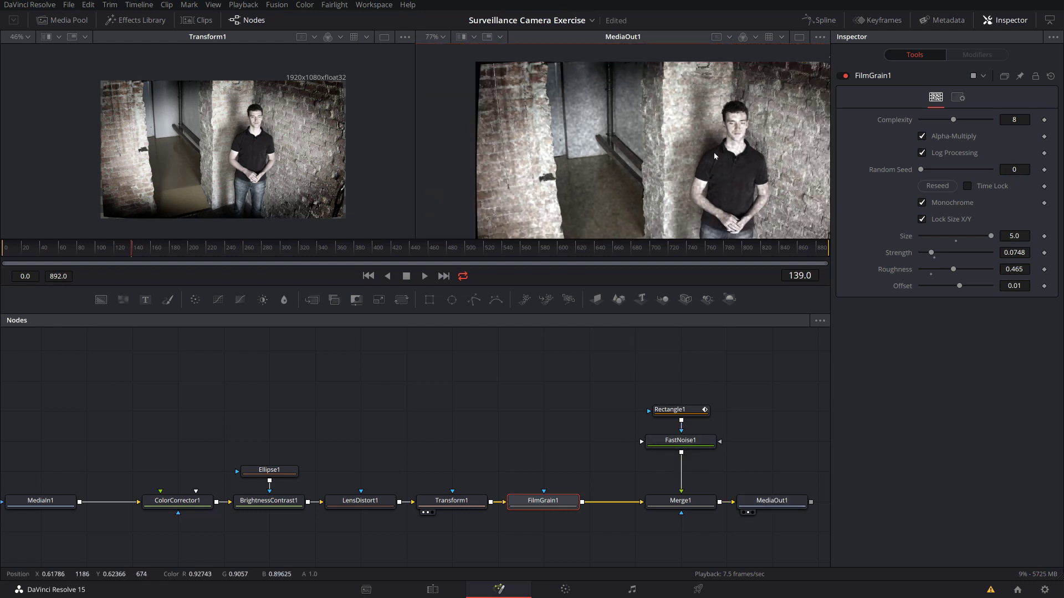
pyautogui.scroll(-2, 714, 156)
pyautogui.moveTo(715, 156); pyautogui.dragTo(659, 101)
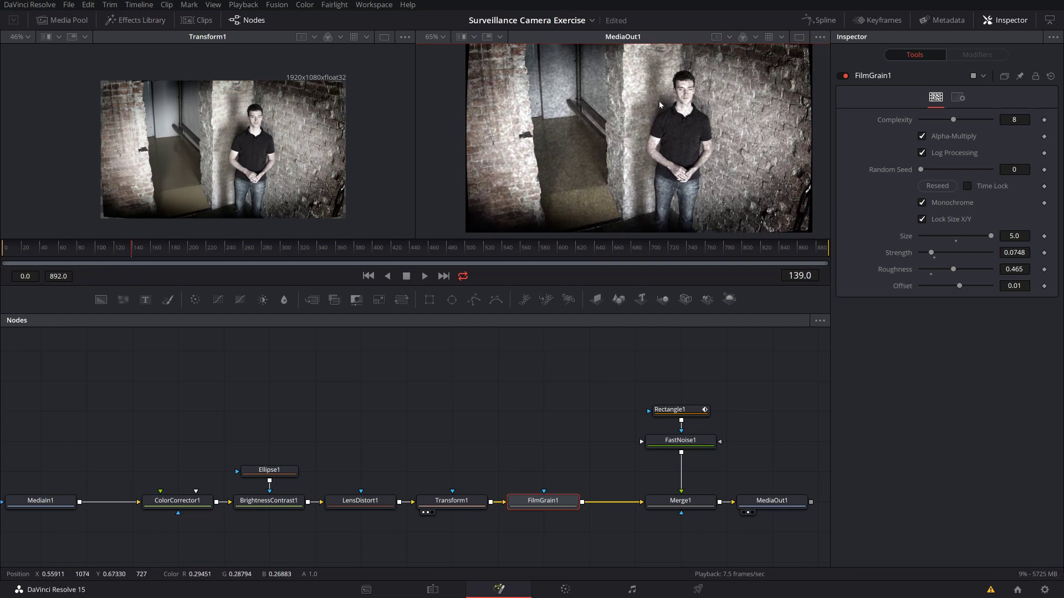
# Step: Tint ColorCorrector1's Master range towards green, with Tint about 0.338 and Strength about 0.142
pyautogui.click(647, 407)
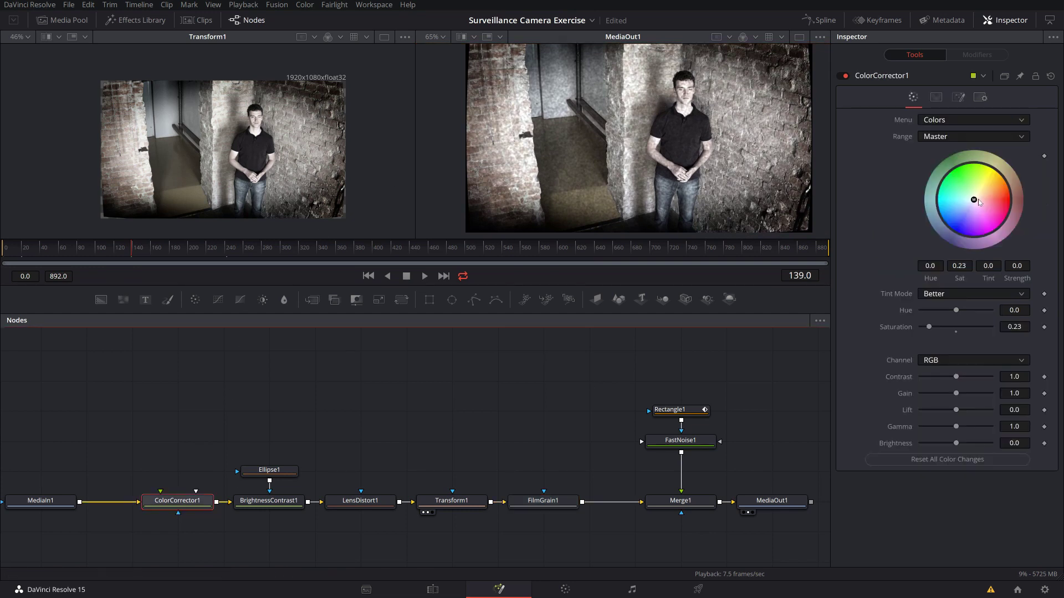
pyautogui.click(973, 201)
pyautogui.moveTo(973, 200); pyautogui.dragTo(966, 190)
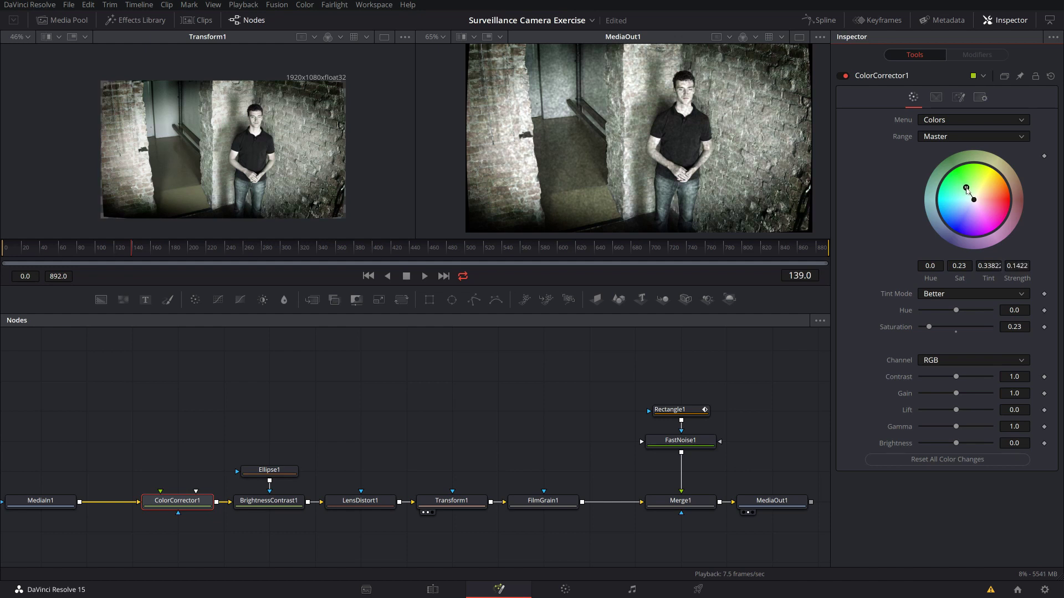